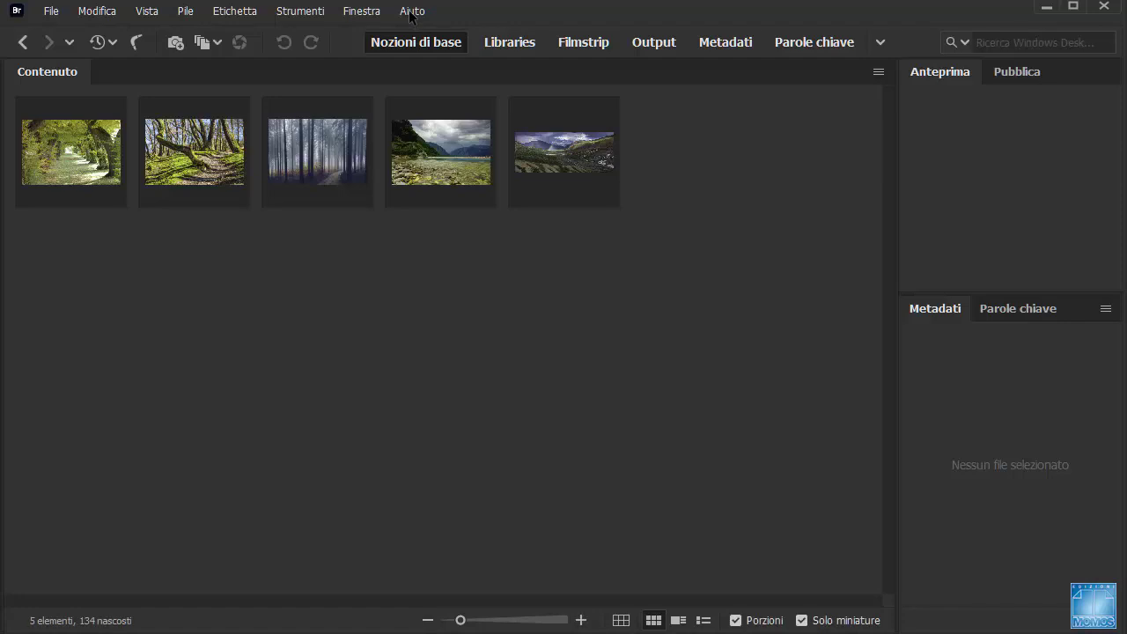
- View the Adobe Bridge version and credits information, and close it
left_click(411, 10)
left_click(458, 88)
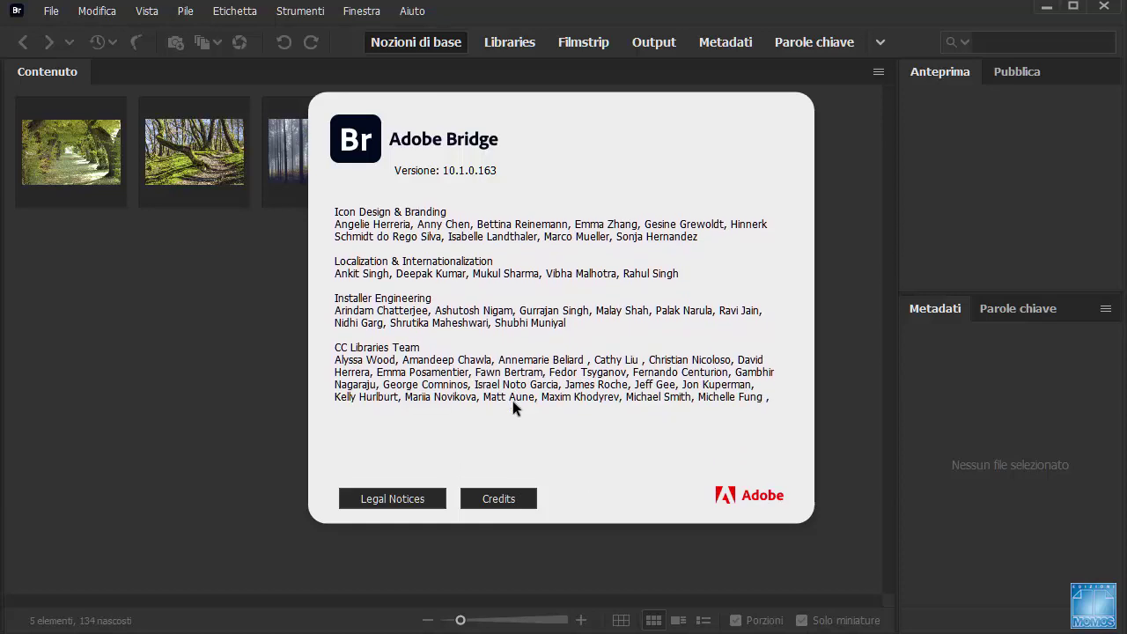
left_click(513, 400)
- Select all five landscape photos in the folder and open them in Camera Raw
left_click_drag(640, 274, 38, 119)
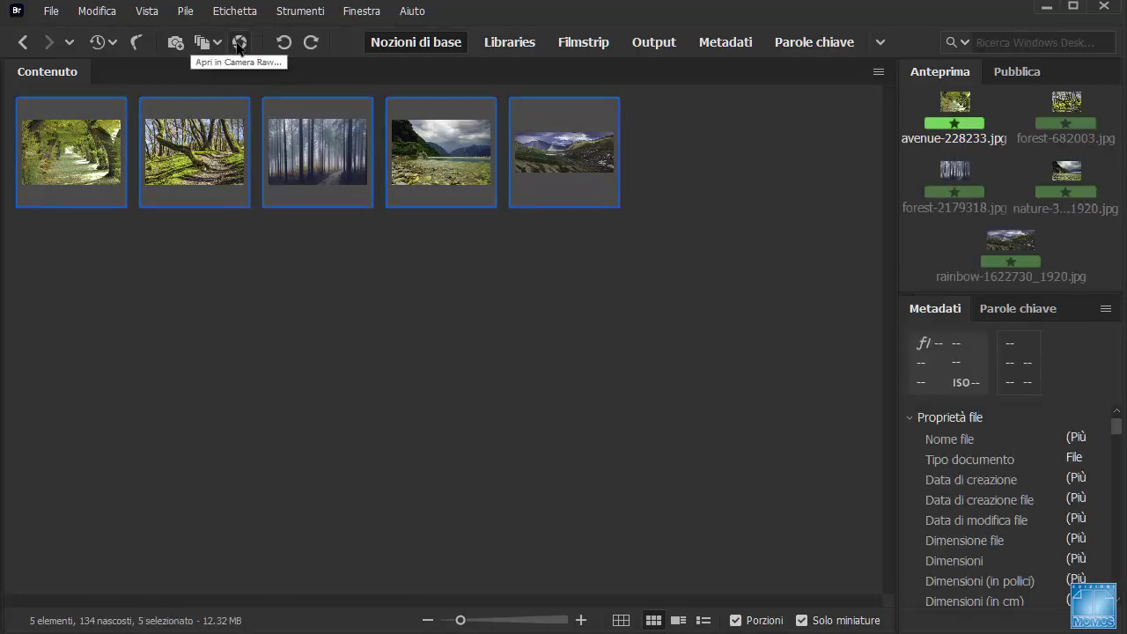
left_click(237, 44)
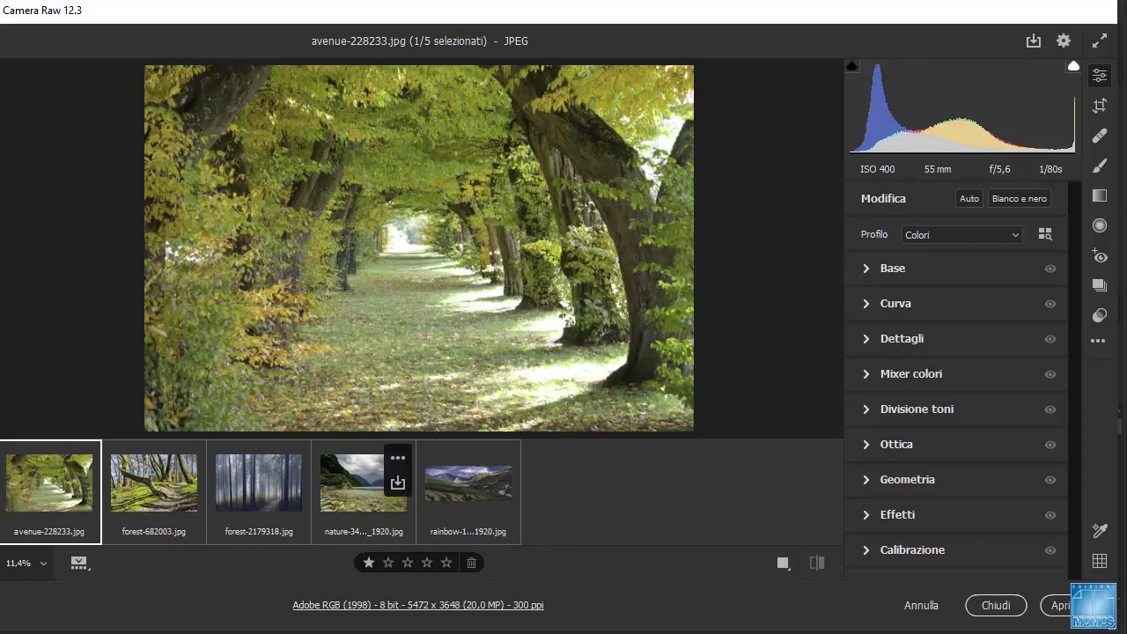
- Change the filmstrip orientation to Verticale, and hide and show the filmstrip once
right_click(89, 568)
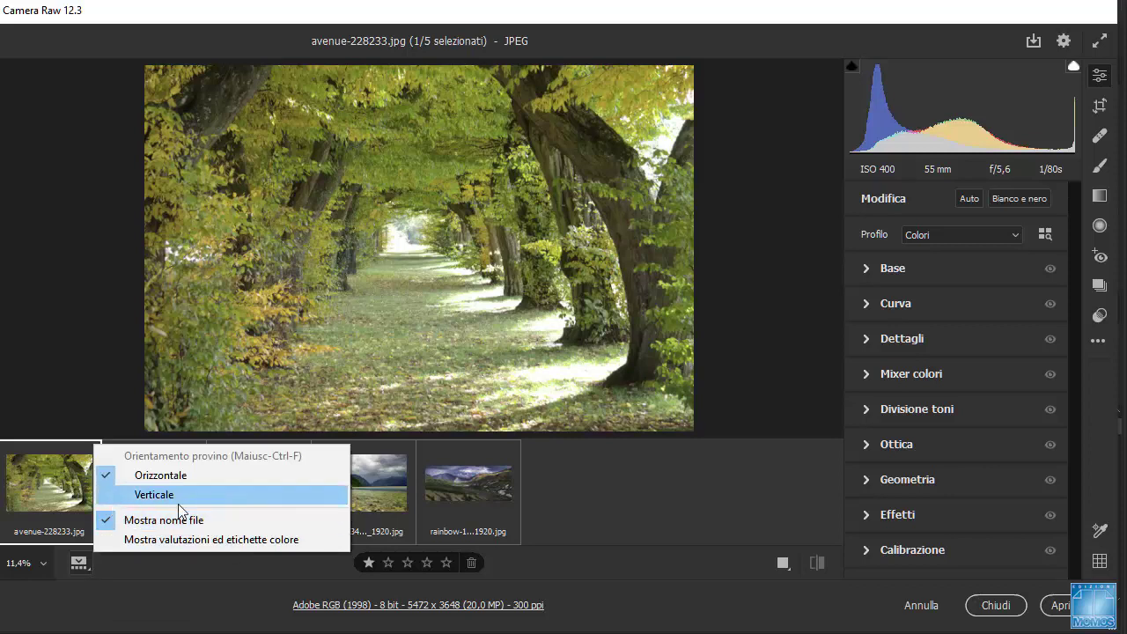
left_click(138, 497)
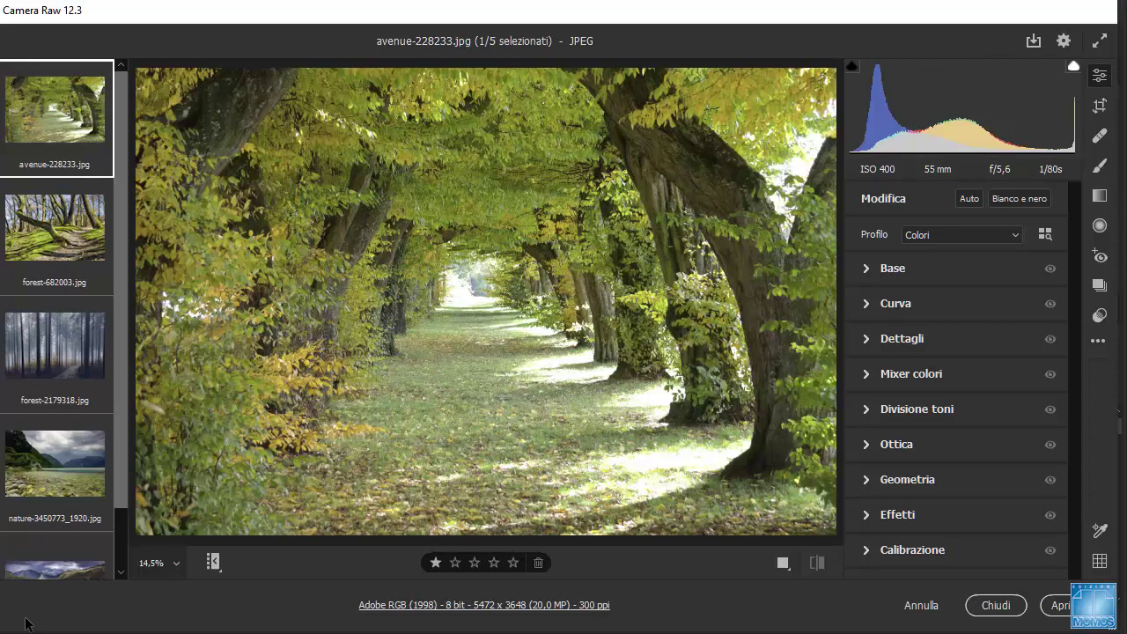
left_click(212, 562)
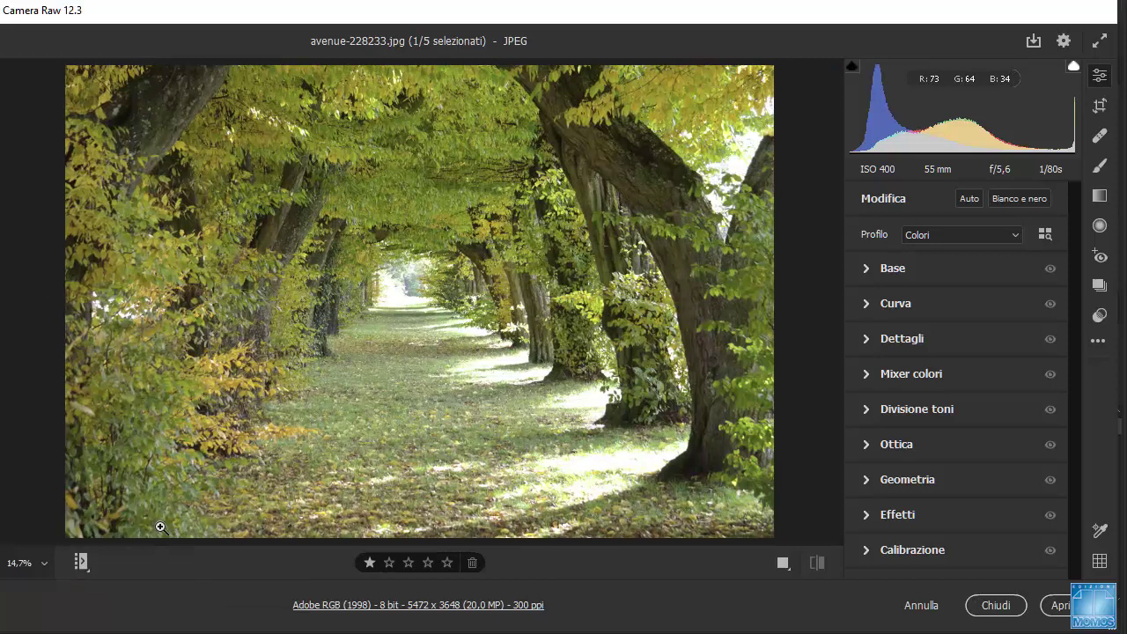
left_click(80, 562)
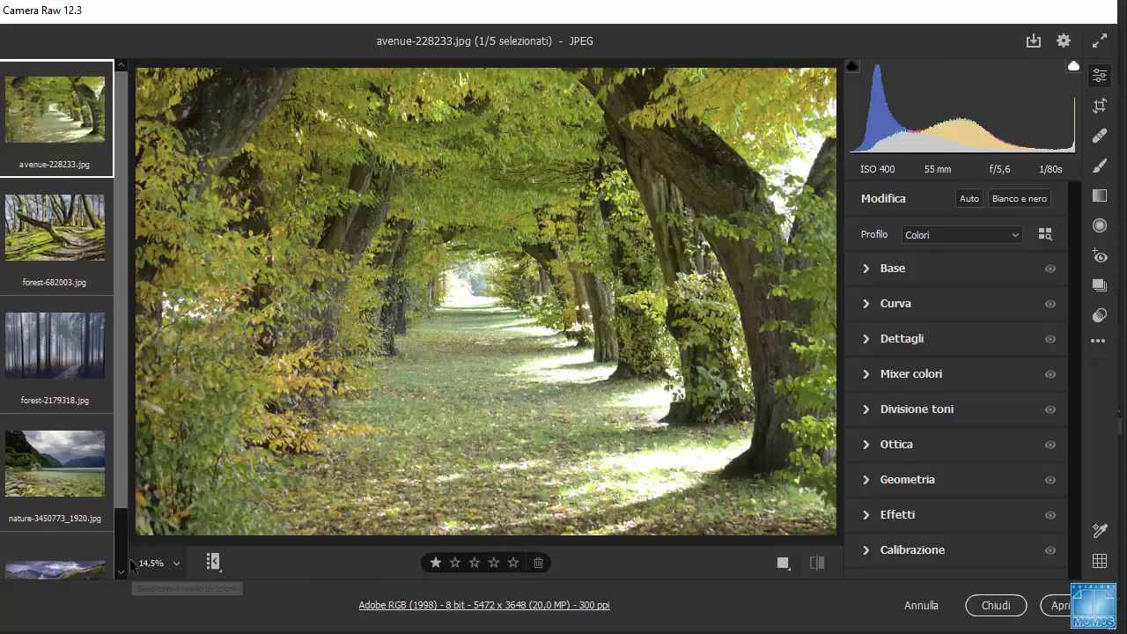
- Return the filmstrip orientation to Orizzontale, and collapse and restore the filmstrip once
left_click(224, 578)
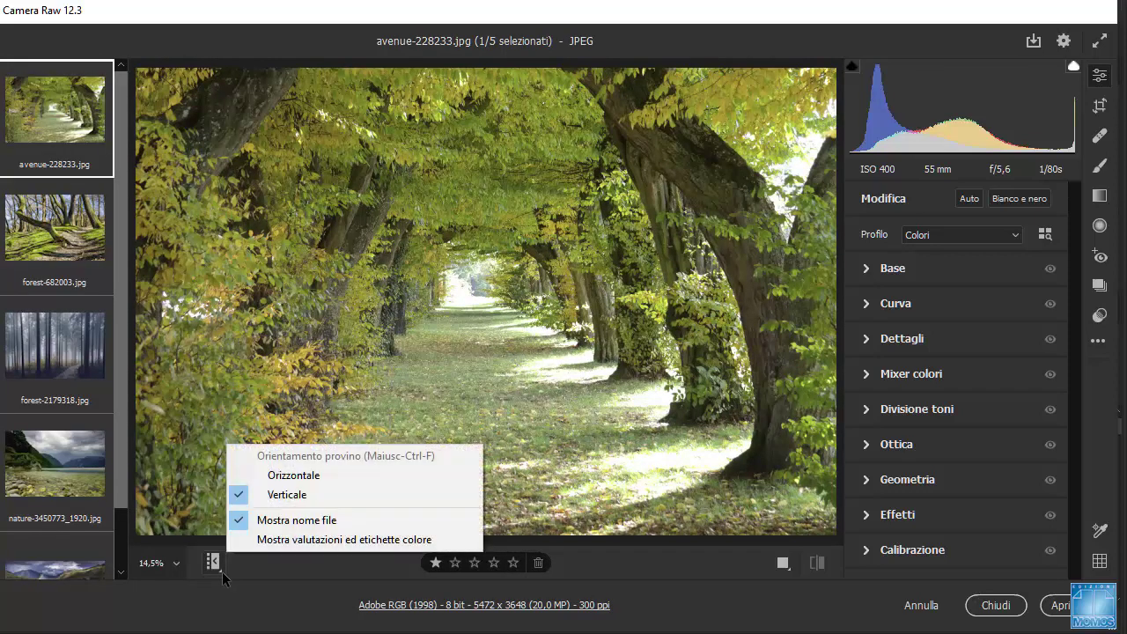
left_click(295, 476)
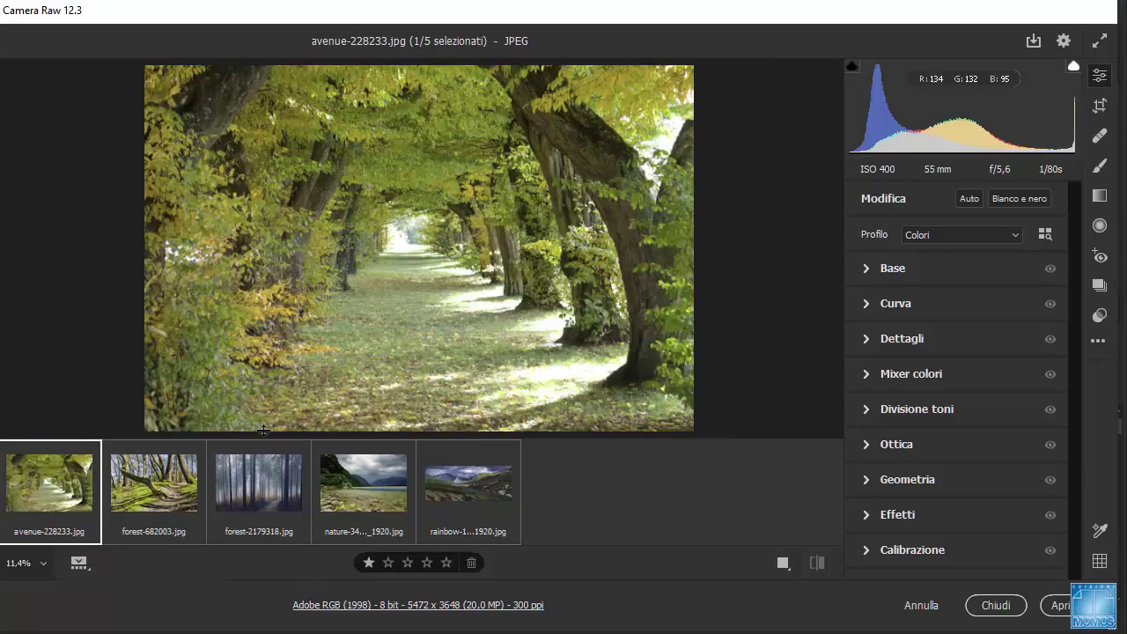
key("ctrl+f")
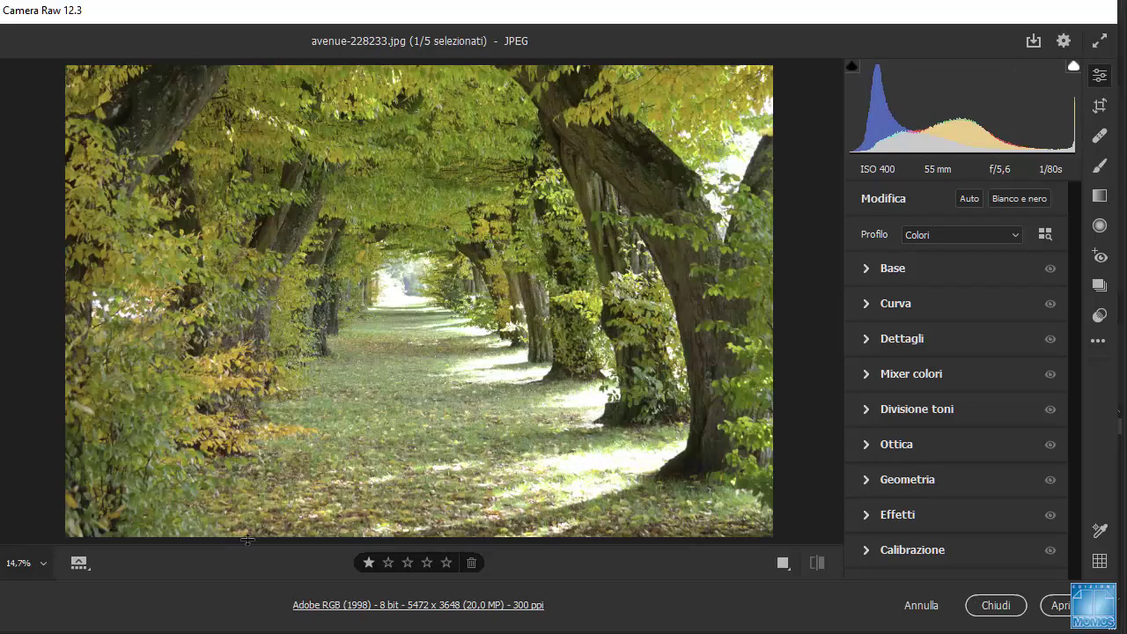
left_click_drag(247, 542, 252, 517)
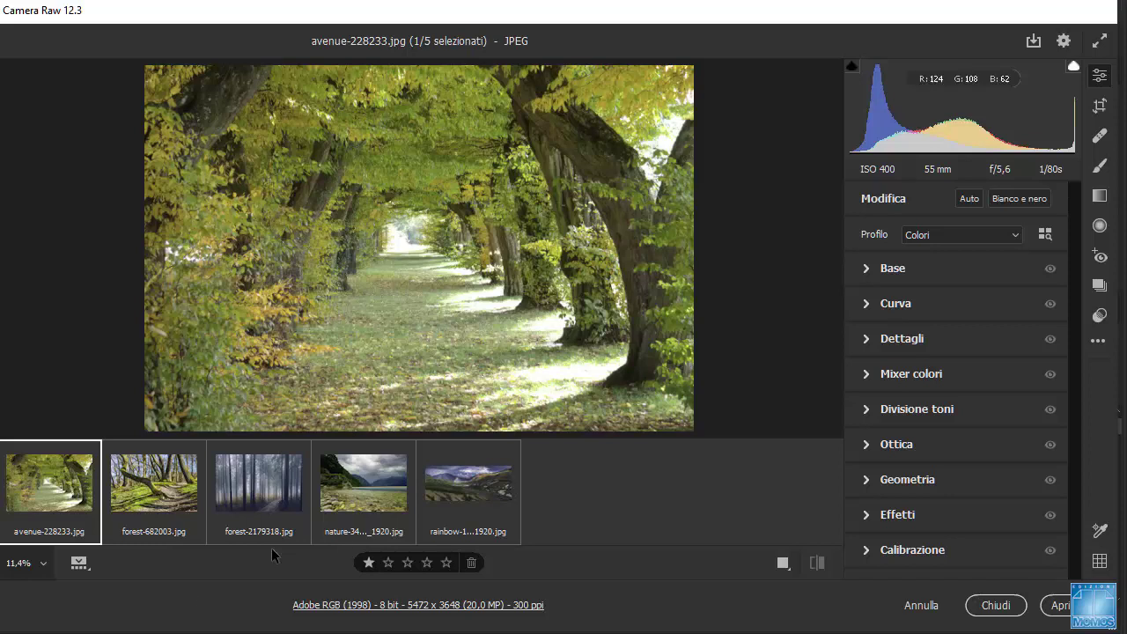
- Switch the edit sections to Modalità pannello singolo and try it by expanding Base and Curva, leaving both collapsed
mouse_move(401, 512)
left_click(867, 271)
left_click(867, 198)
right_click(889, 271)
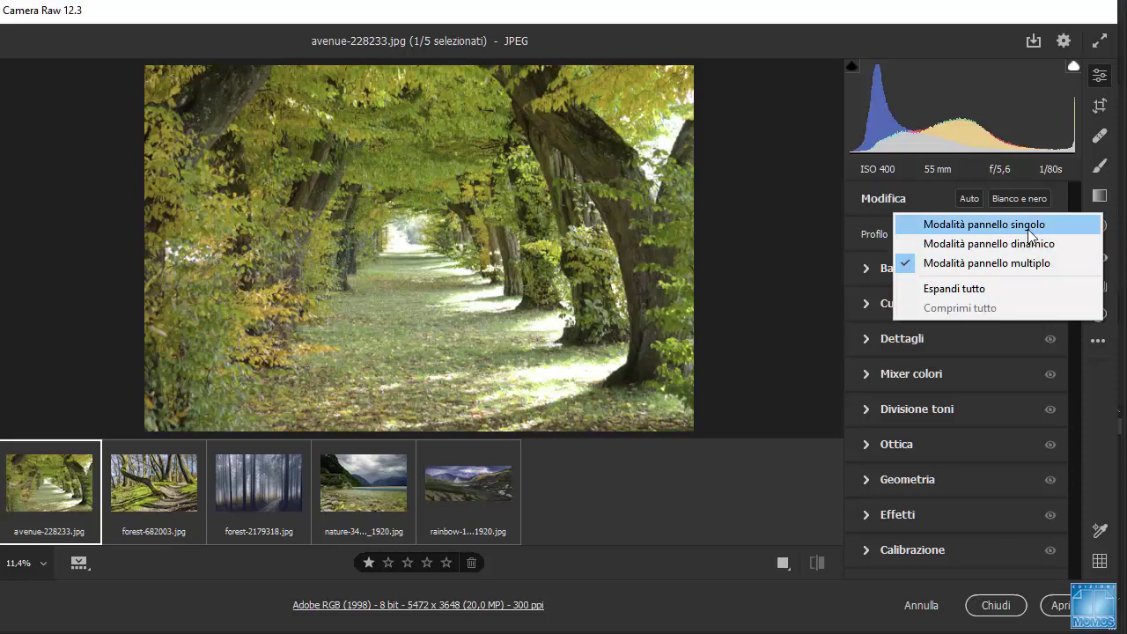
left_click(950, 233)
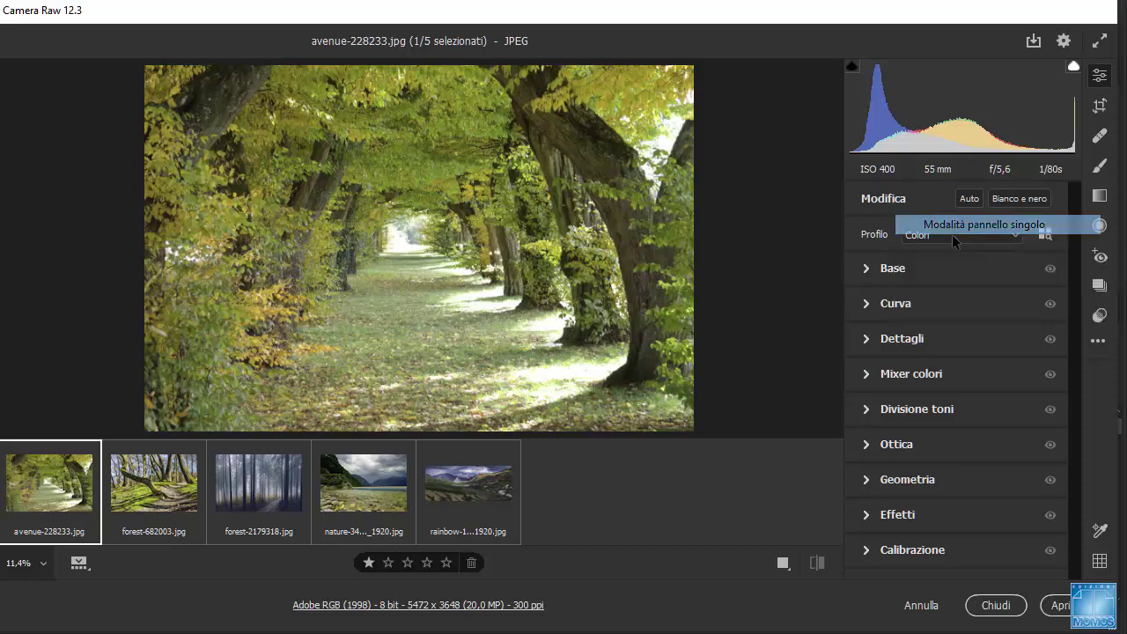
left_click(867, 268)
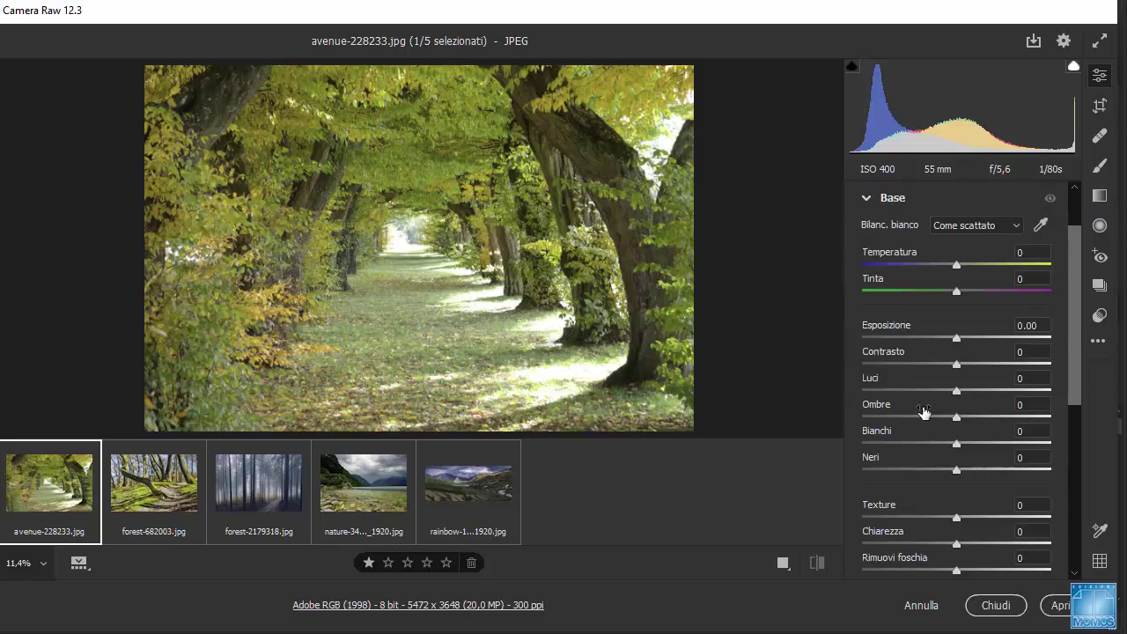
scroll(936, 422, "down", 5)
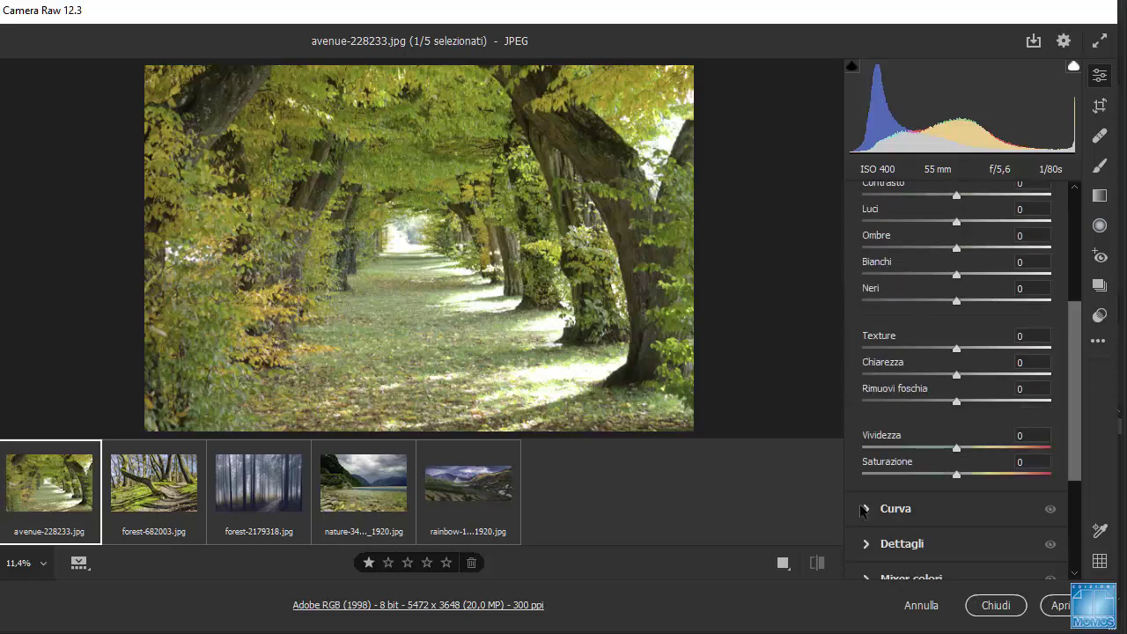
left_click(865, 509)
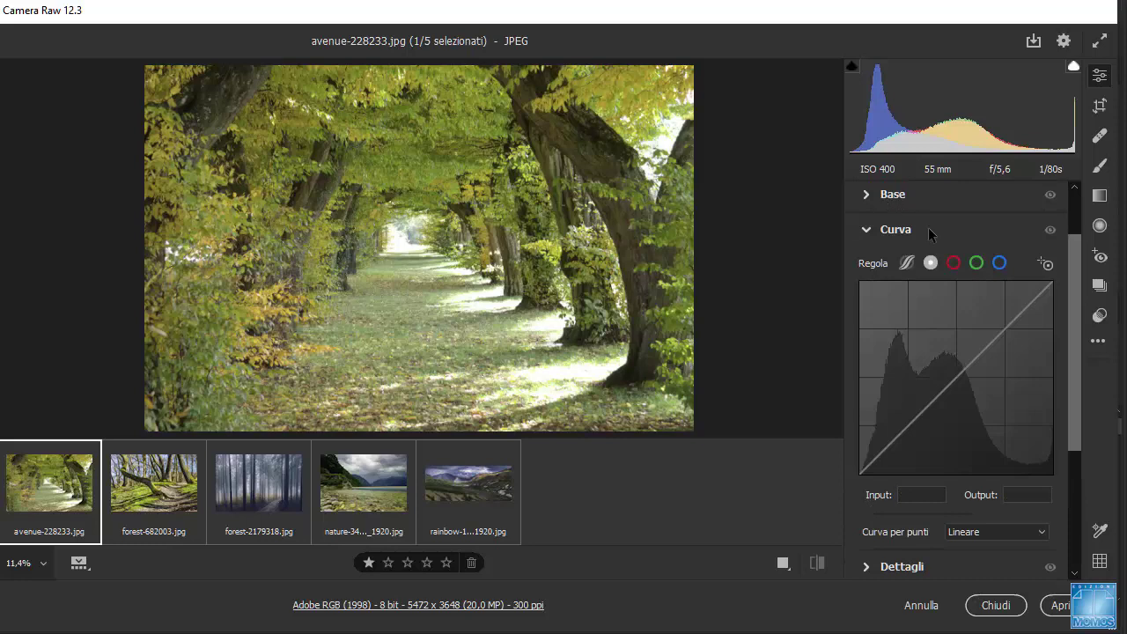
left_click(868, 231)
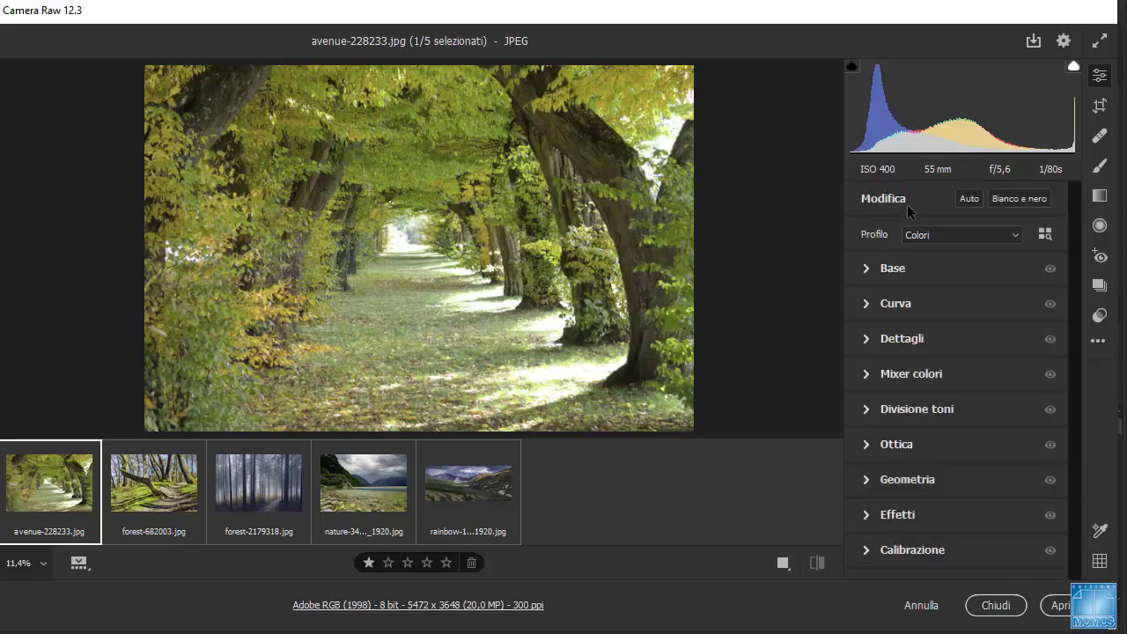
- Switch the edit sections to Modalità pannello dinamico and test it with Base and Curva, collapsing them again
right_click(916, 267)
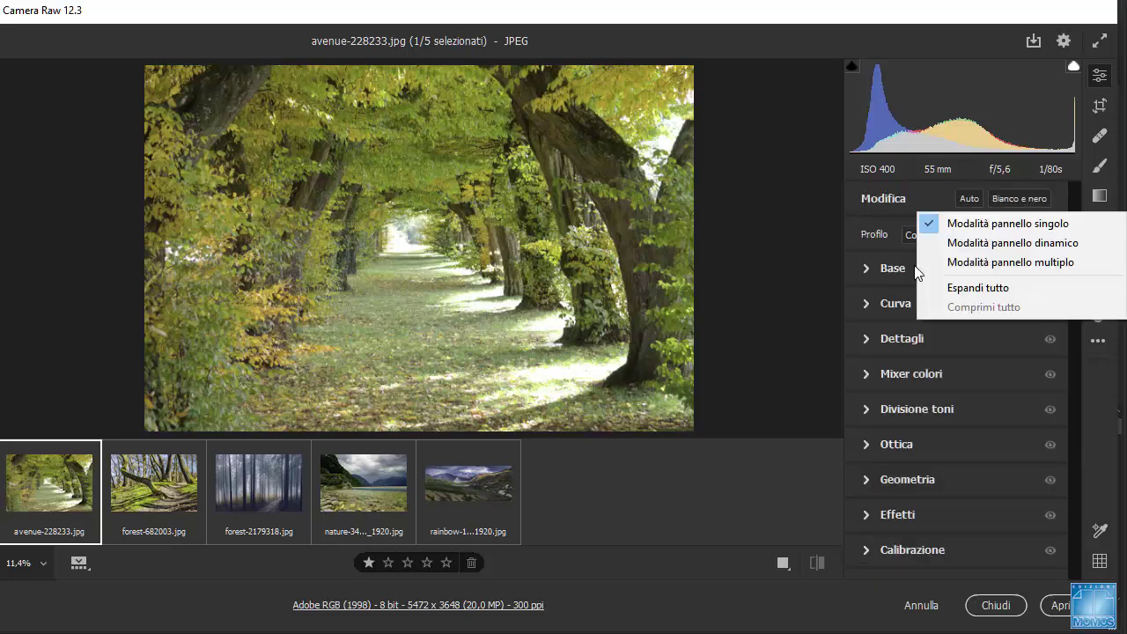
left_click(957, 246)
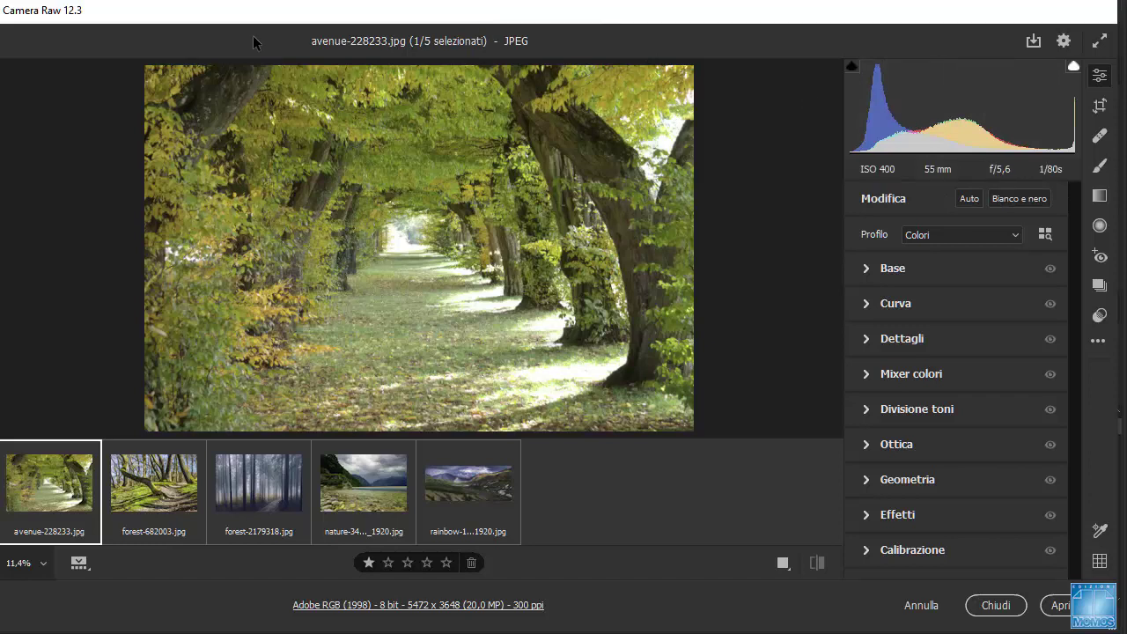
left_click(865, 270)
scroll(931, 475, "down", 3)
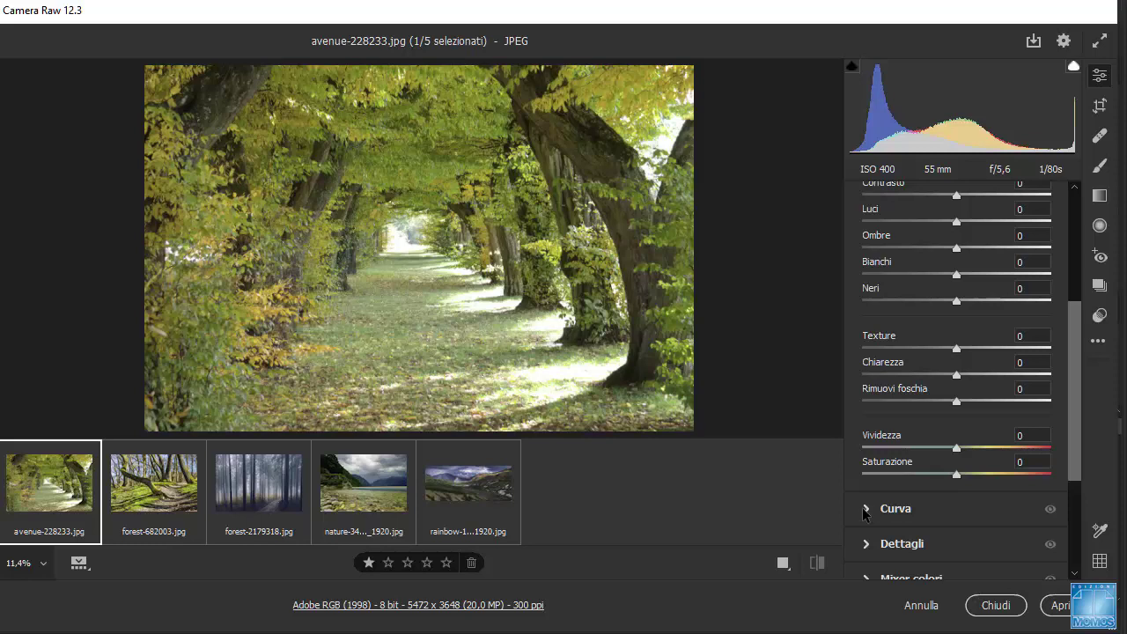
left_click(864, 510)
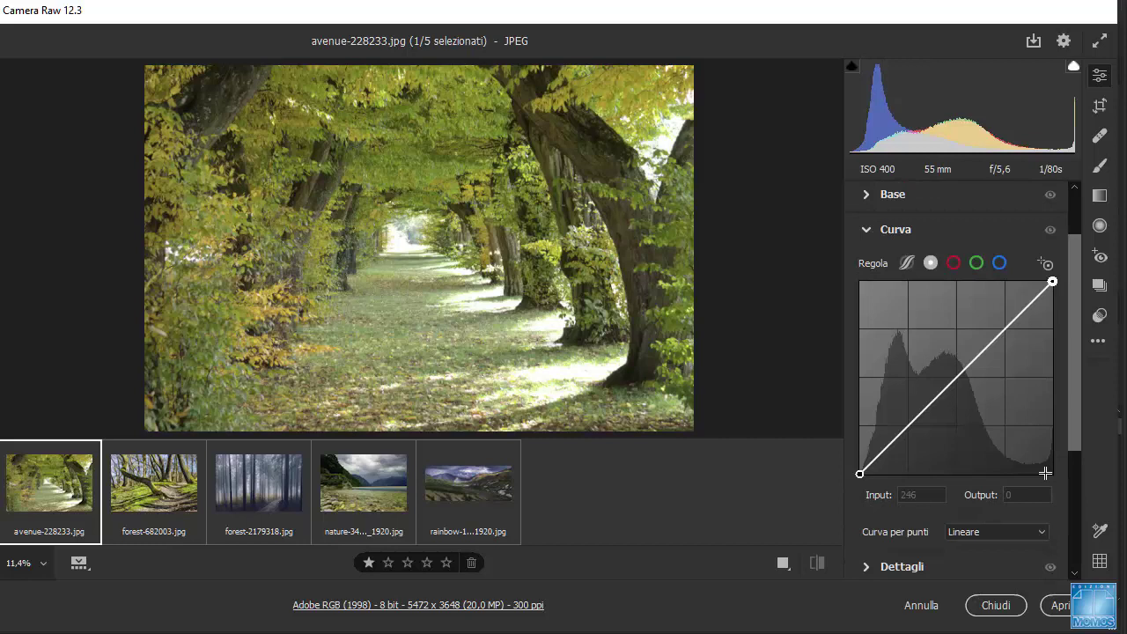
left_click(867, 233)
- Set the edit sections to Modalità pannello multiplo, expand Base, Curva and Ottica together, and collapse all sections again
right_click(947, 274)
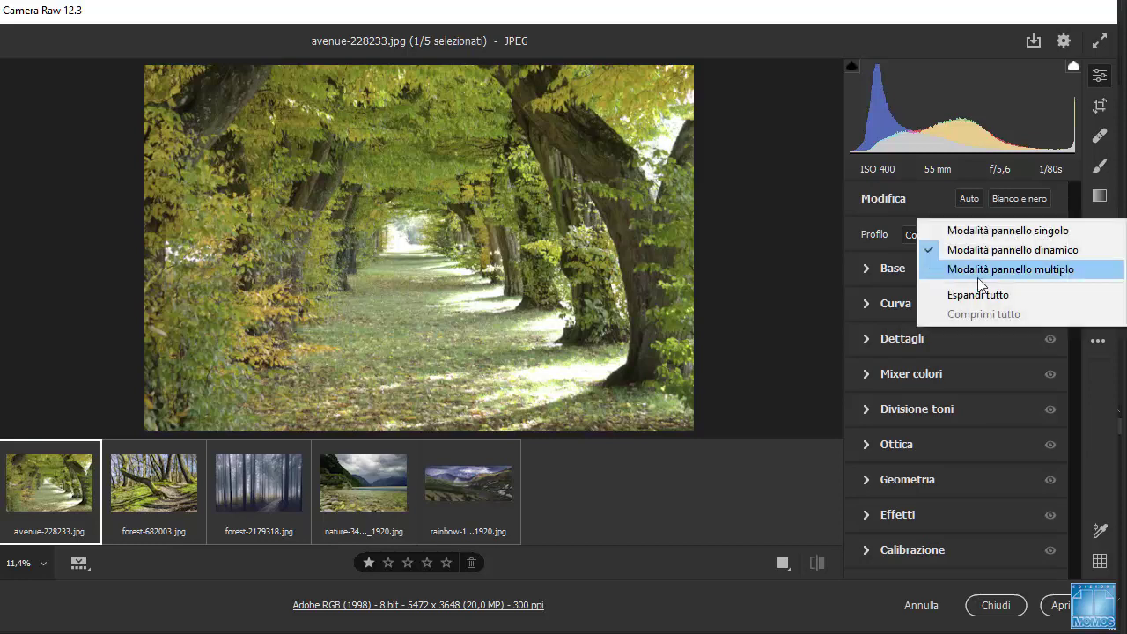
left_click(1011, 273)
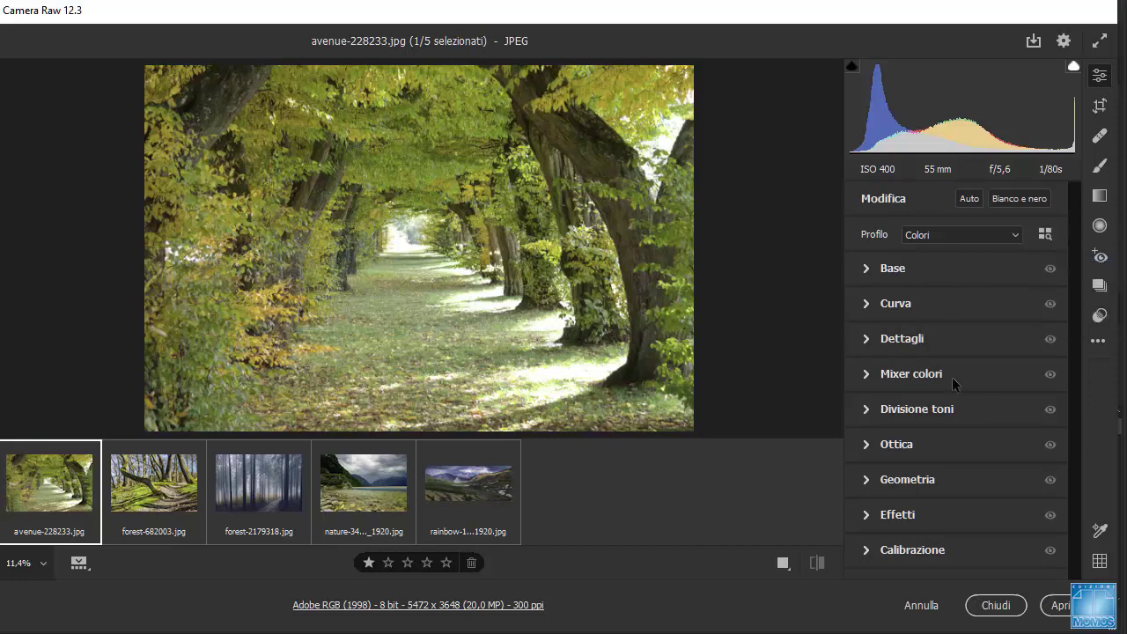
scroll(891, 432, "down", 3)
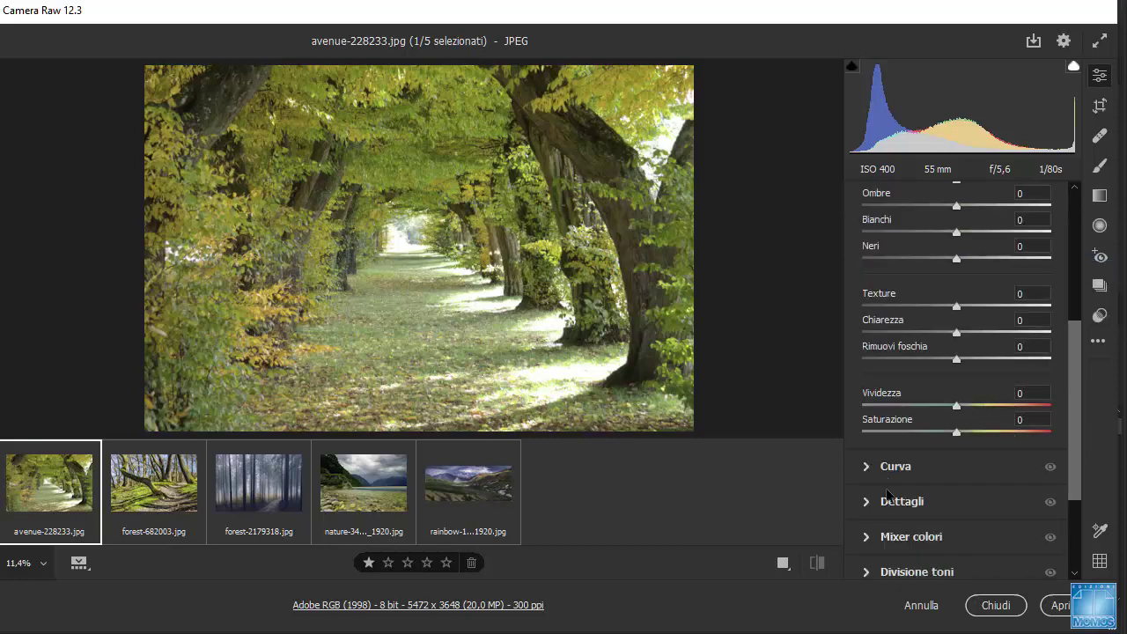
left_click(866, 465)
scroll(889, 475, "down", 3)
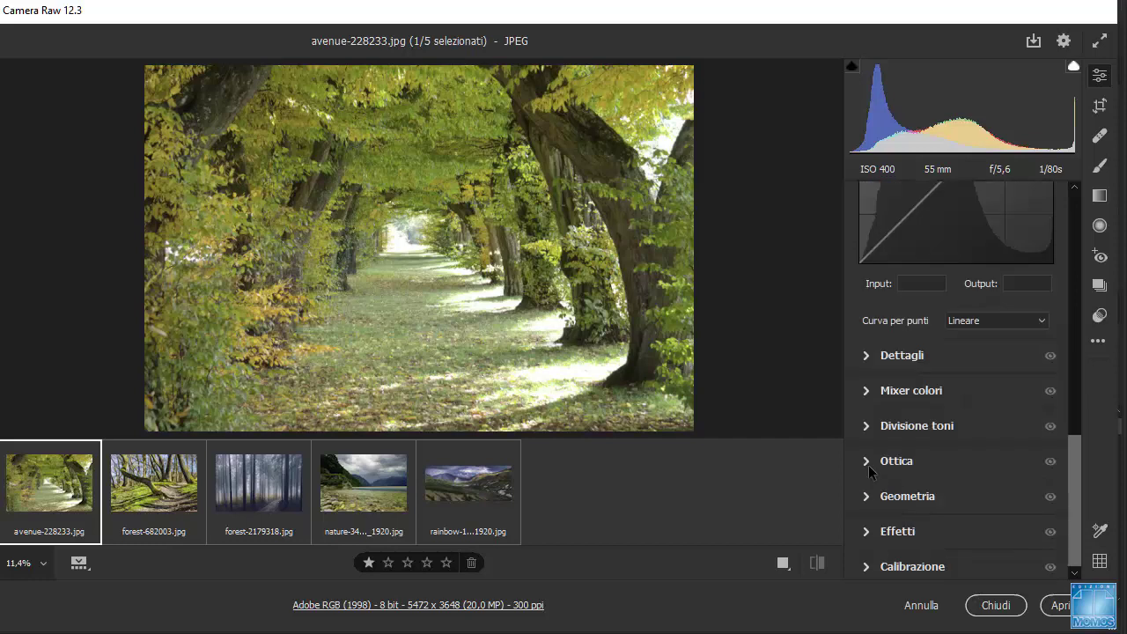
left_click(868, 465)
scroll(957, 424, "up", 3)
scroll(957, 424, "up", 15)
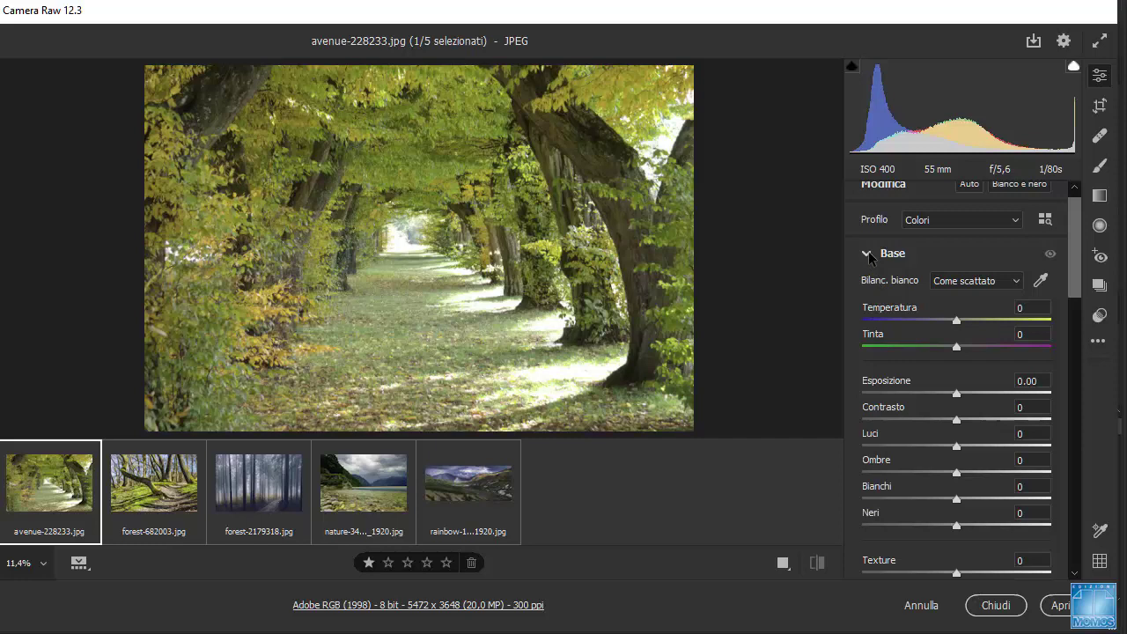
left_click(868, 255)
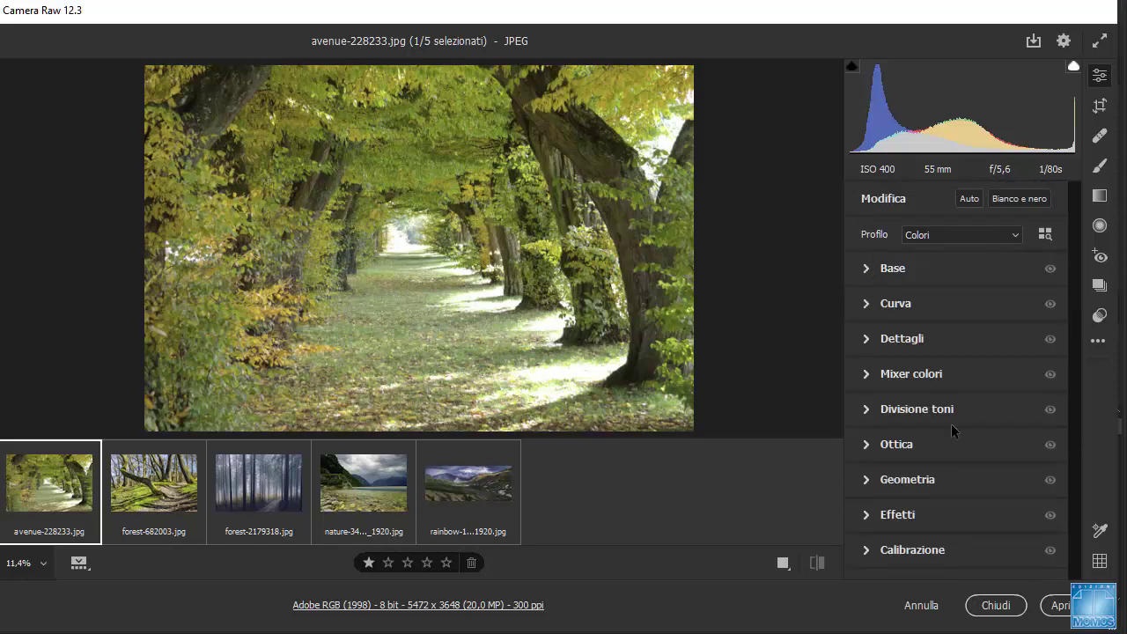
- Expand and collapse the Base section, and briefly display the Ripristina options of all edit sections
left_click(867, 268)
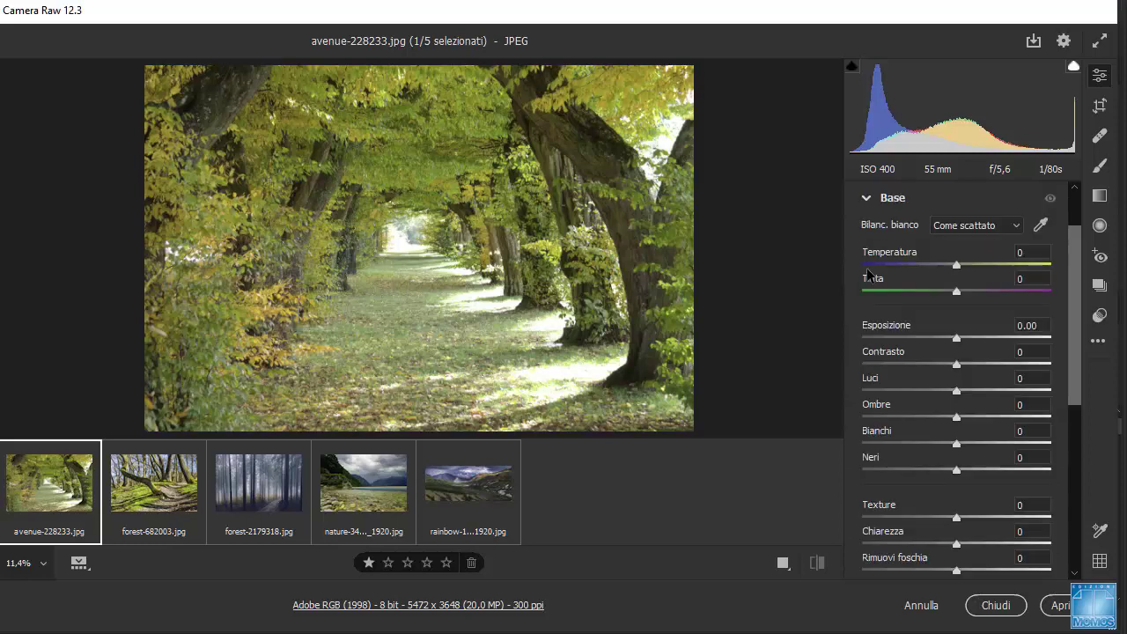
left_click(866, 198)
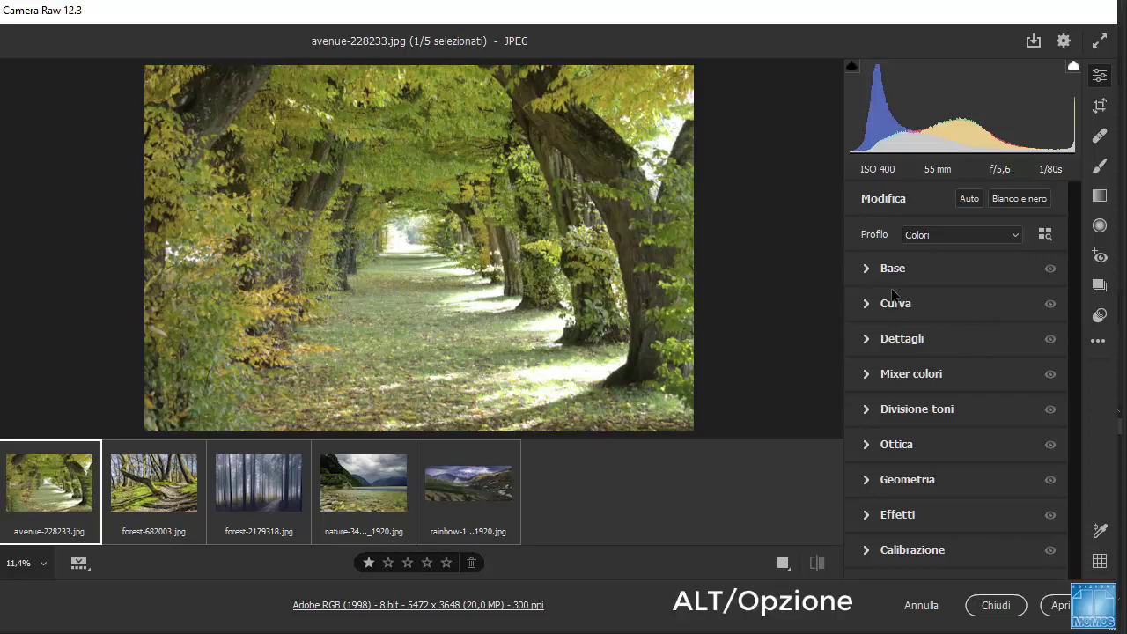
key("alt")
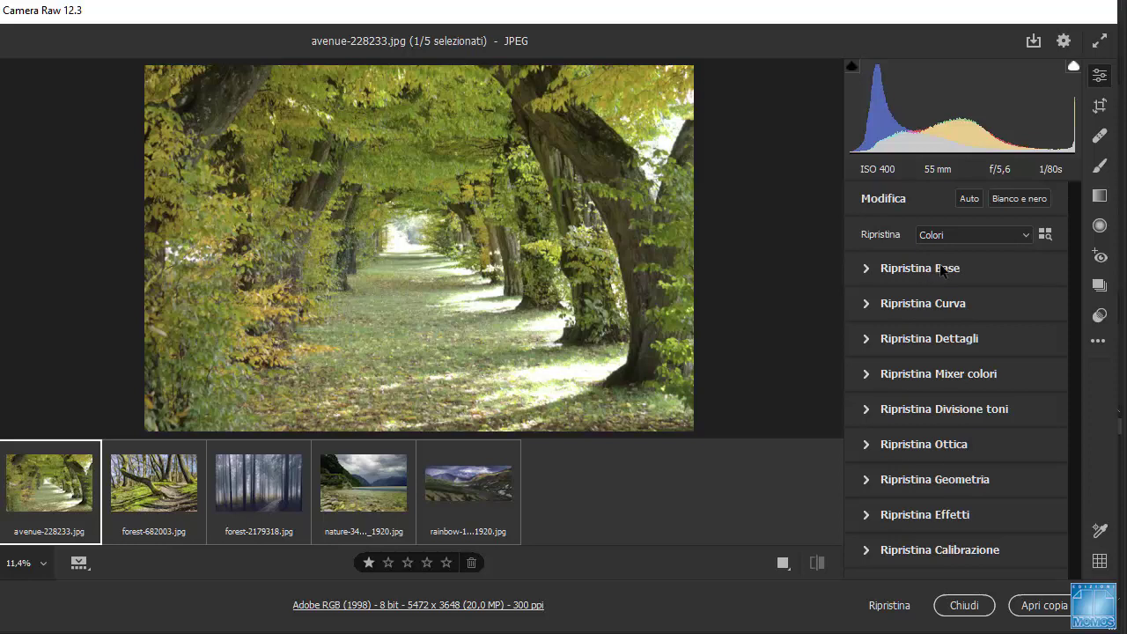
key("alt")
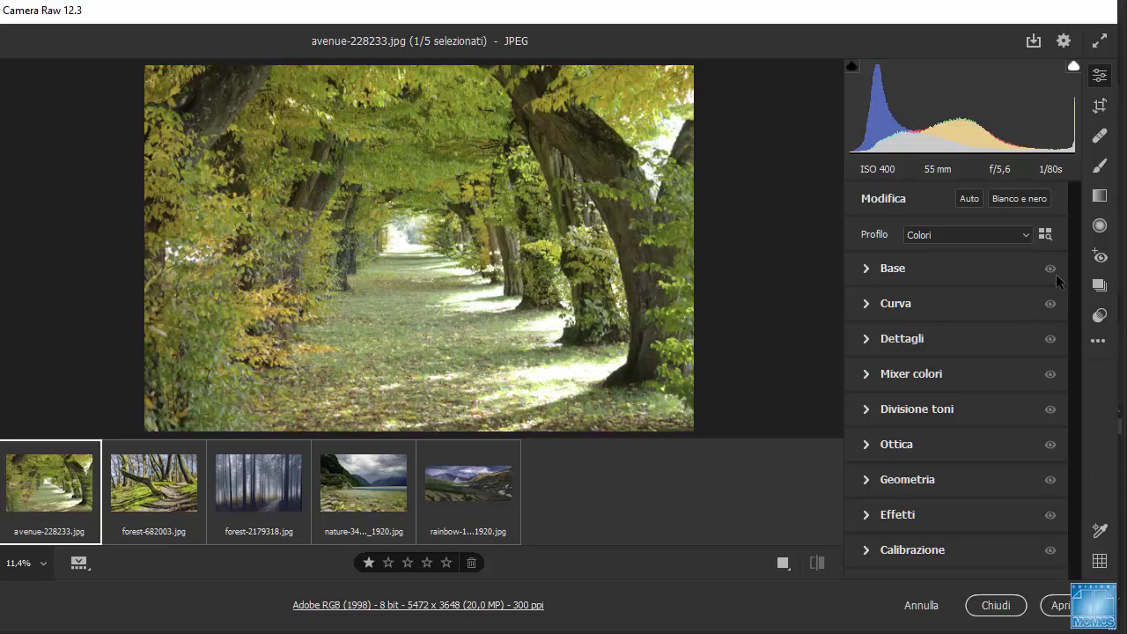
- Set the Base adjustments of avenue-228233.jpg to Temperatura -45 and Esposizione -1.25
left_click(870, 270)
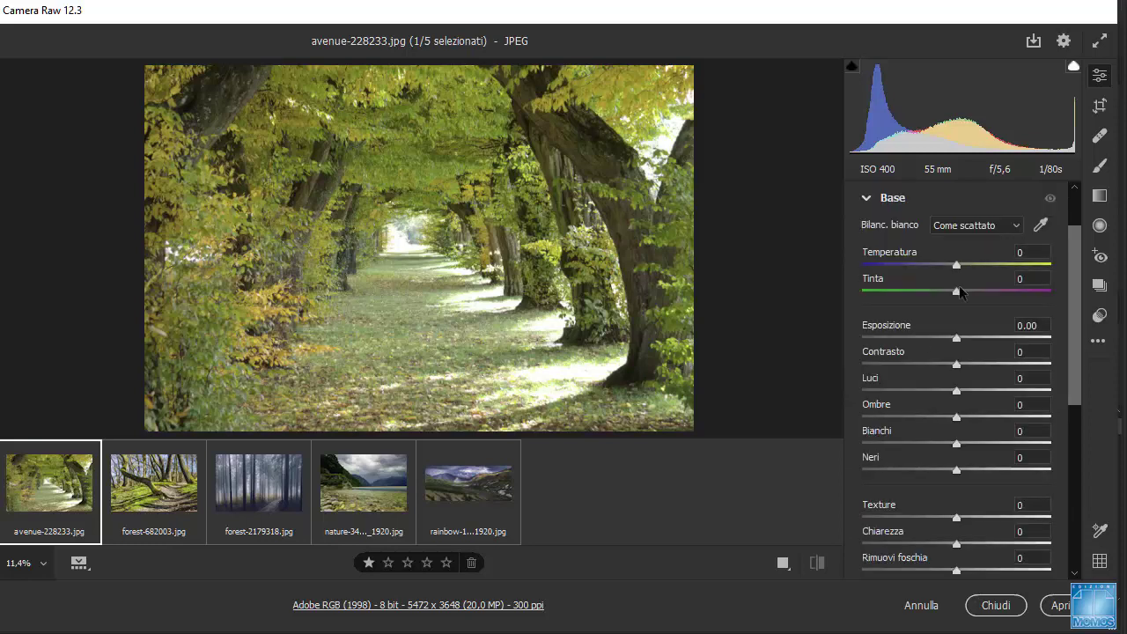
left_click_drag(958, 266, 915, 266)
left_click_drag(956, 337, 907, 334)
left_click(876, 198)
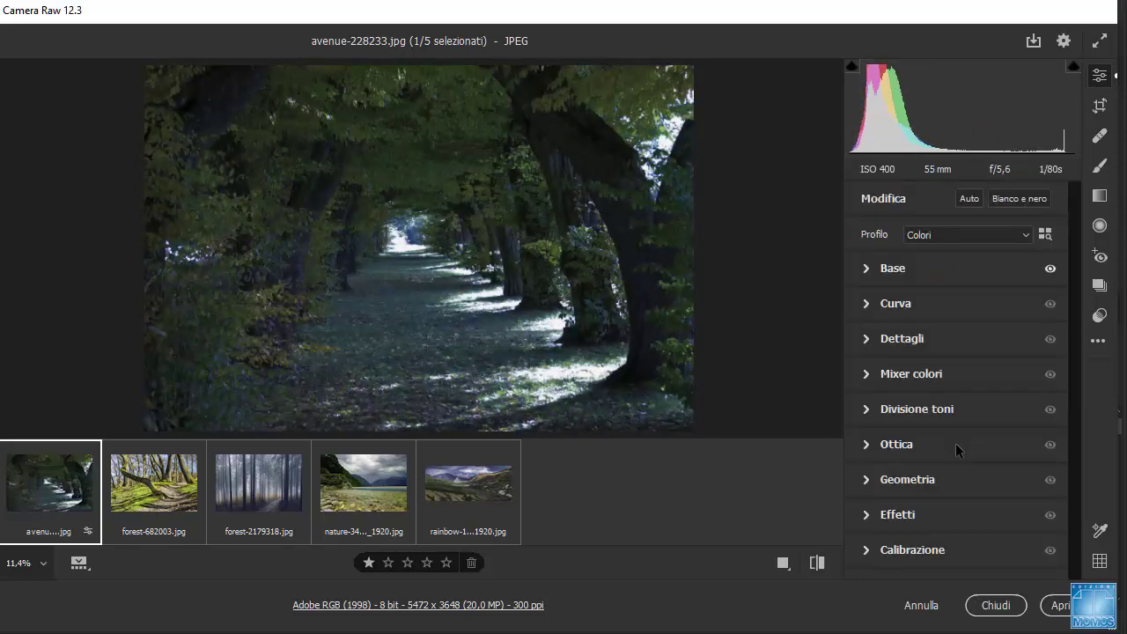
left_click(892, 267)
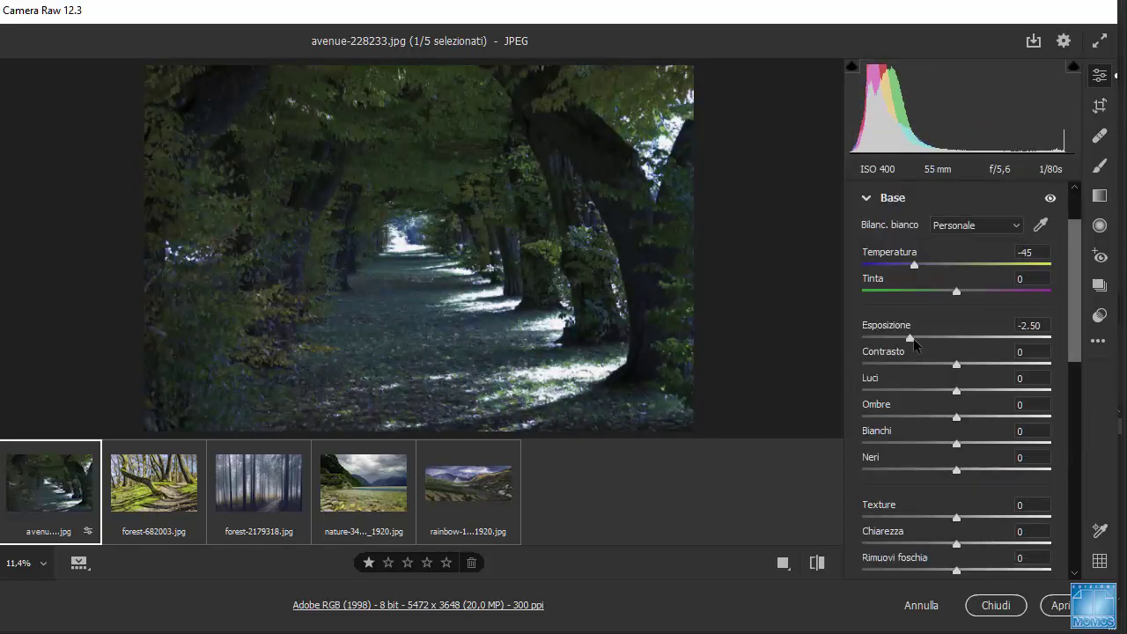
left_click_drag(915, 338, 934, 338)
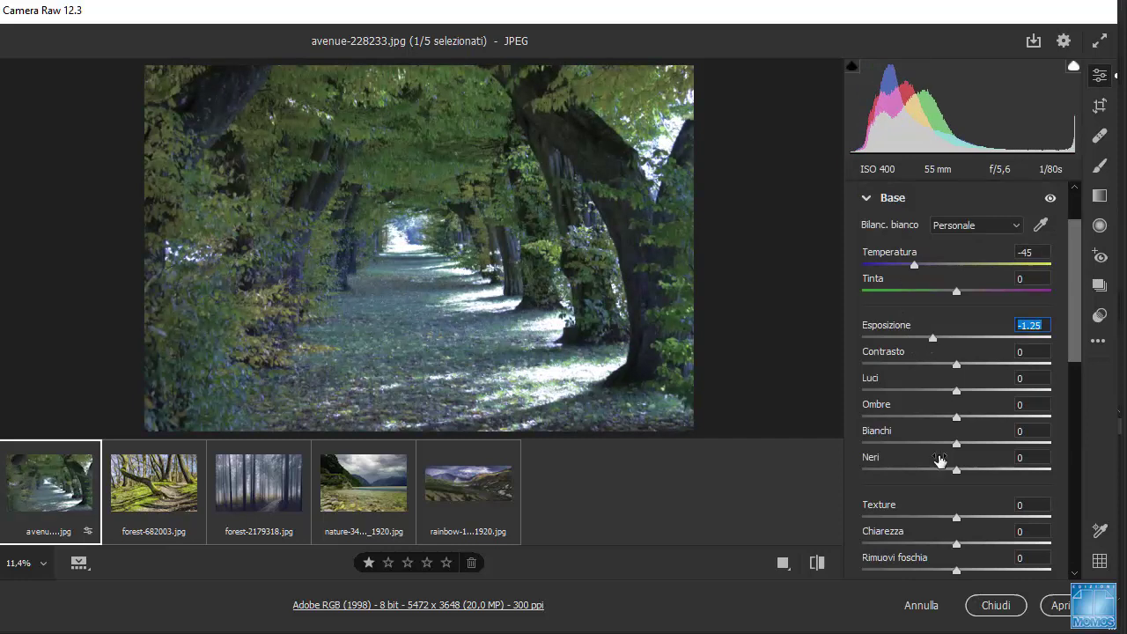
- In Divisione toni, set Luci to Tonalità 69 and Saturazione 56, Ombre to Tonalità 232 and Saturazione 69, and collapse the edit sections
scroll(938, 441, "down", 3)
scroll(940, 414, "down", 2)
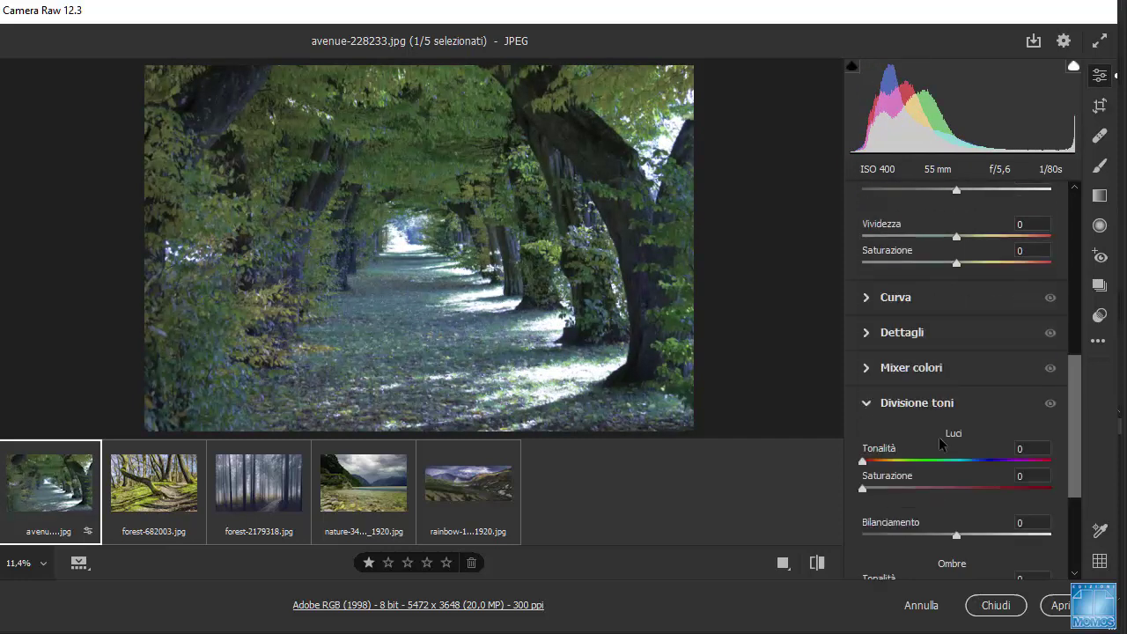
scroll(939, 436, "down", 2)
left_click_drag(863, 377, 970, 403)
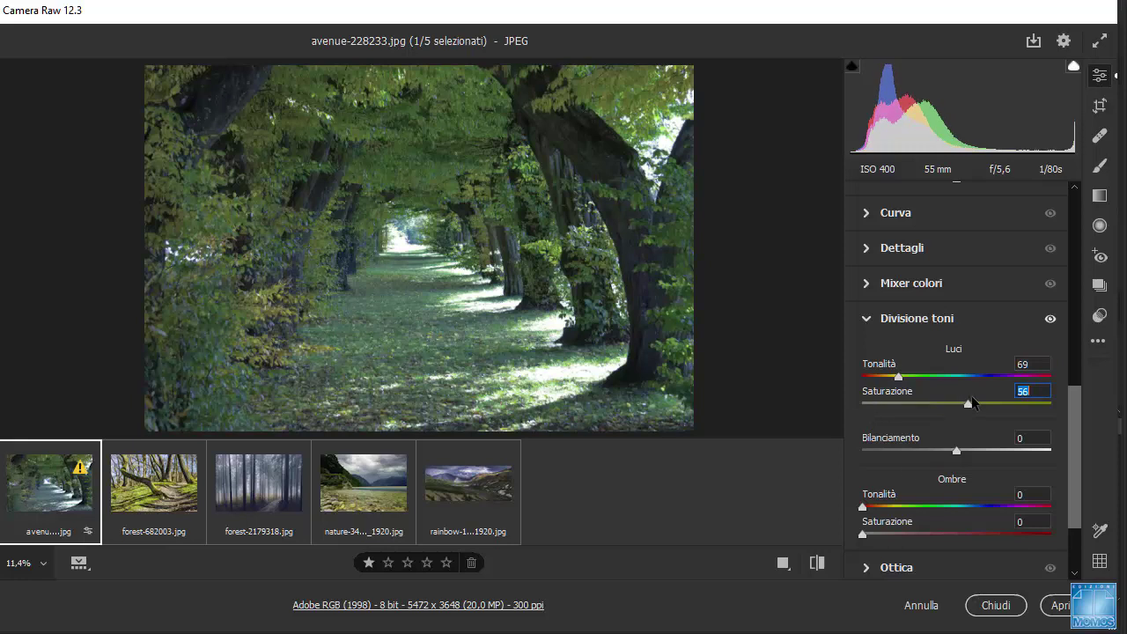
left_click_drag(863, 507, 983, 507)
left_click_drag(863, 534, 992, 534)
key("alt")
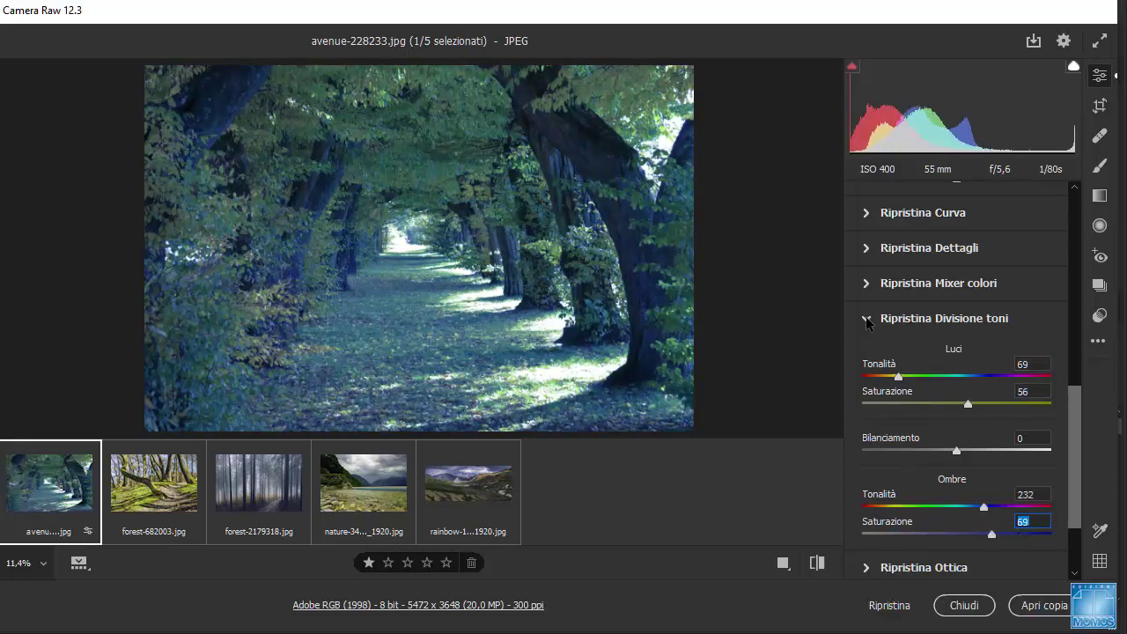
left_click(866, 320)
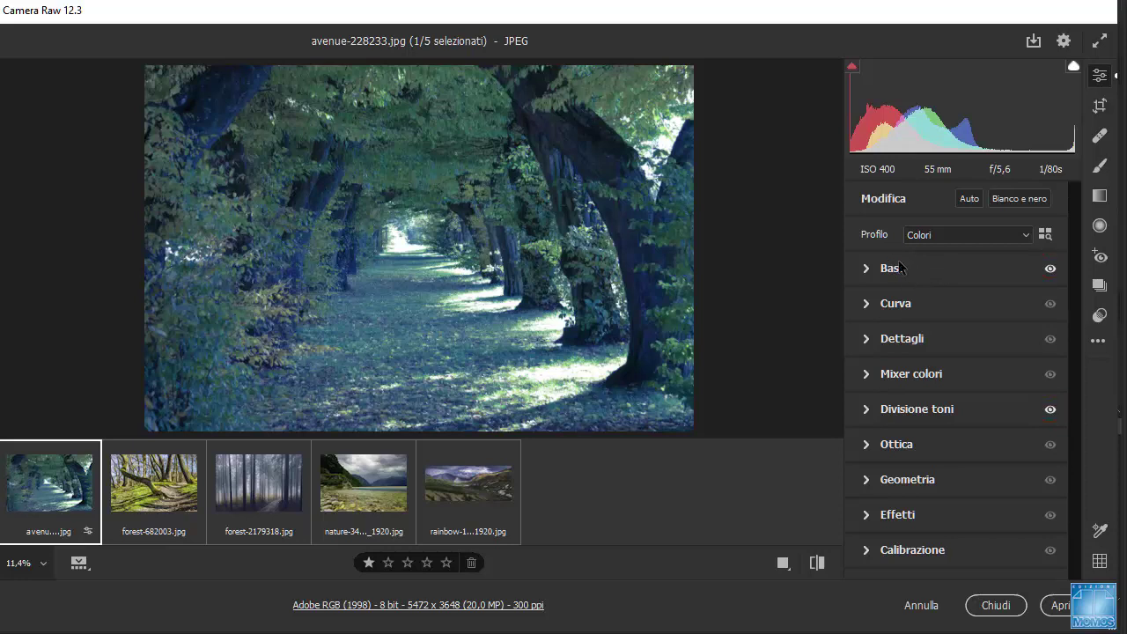
- Hide and show the Base adjustments twice to compare the photo, and do the same with Divisione toni
left_click(1049, 268)
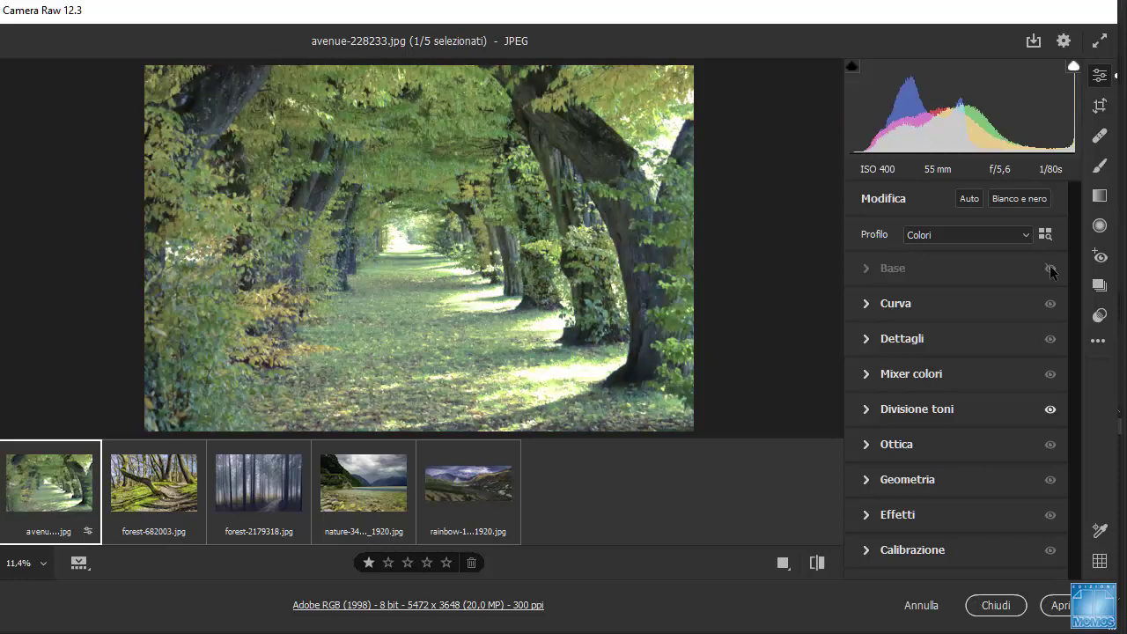
left_click(1050, 268)
left_click(1049, 268)
left_click(1050, 269)
left_click(1051, 410)
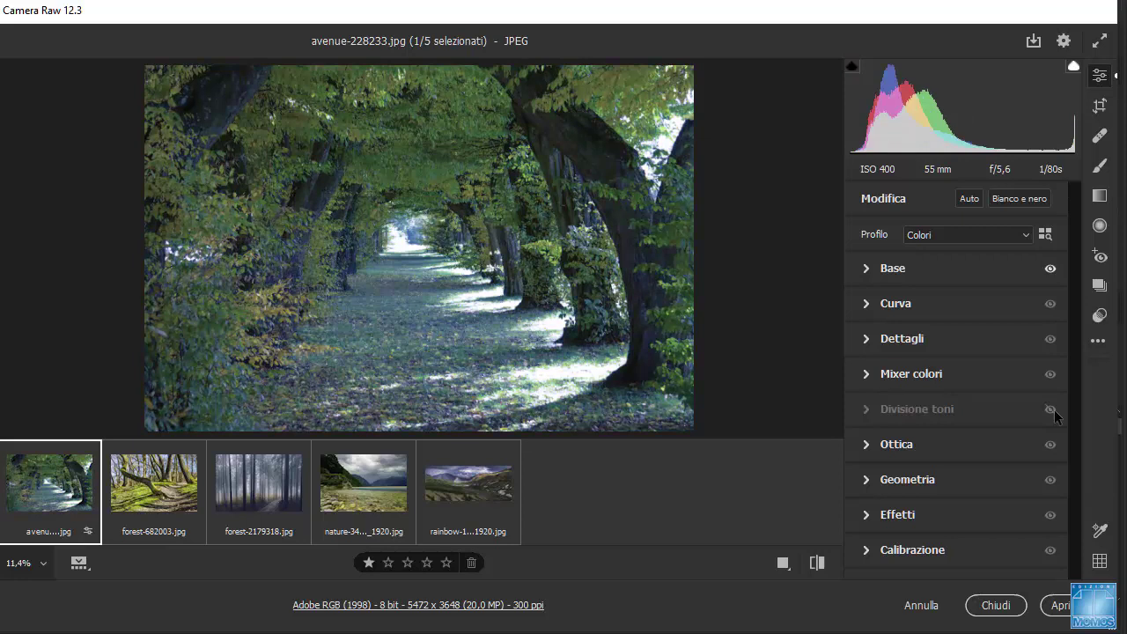
left_click(1051, 410)
left_click(1051, 410)
left_click(1051, 409)
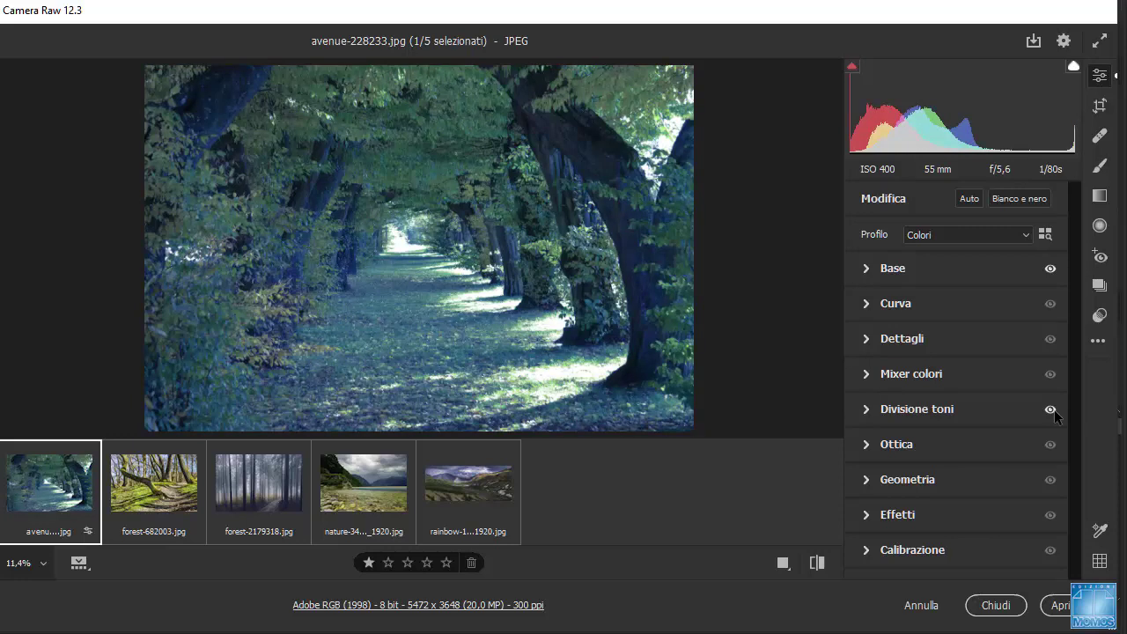
- Reset the Base and Divisione toni adjustments of avenue-228233.jpg to their defaults
key("alt")
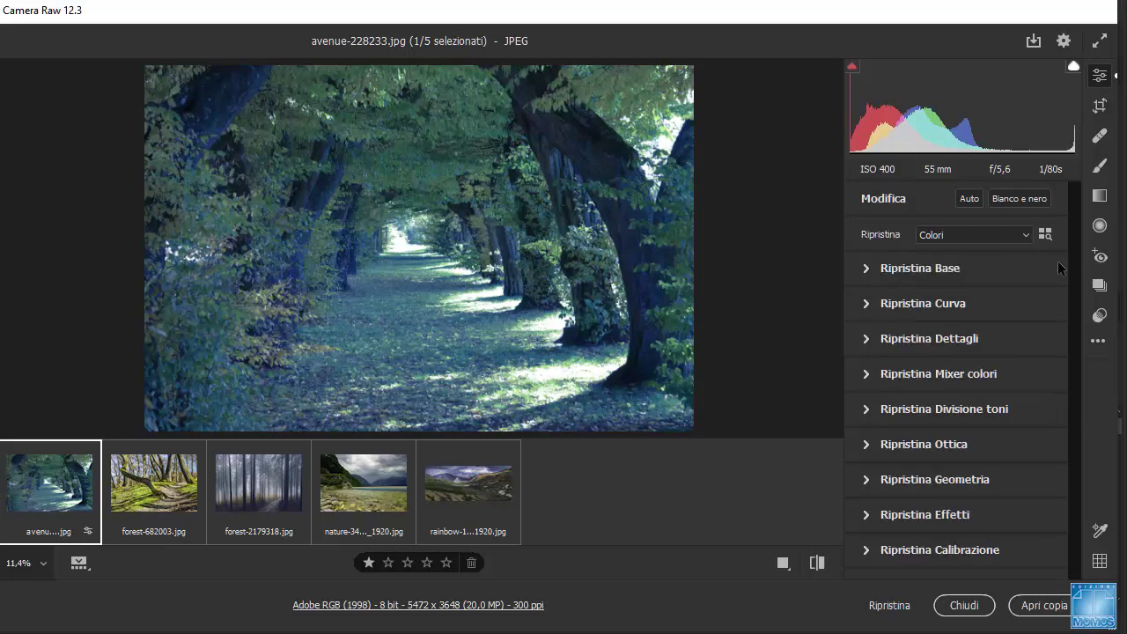
left_click(971, 408, "alt")
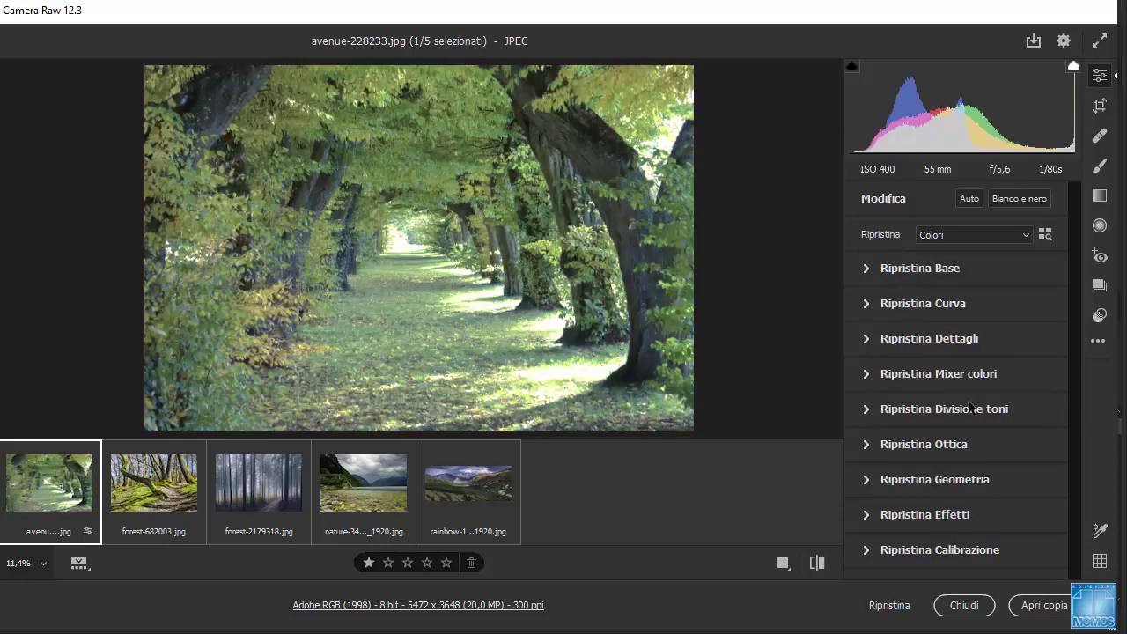
left_click(907, 414, "alt")
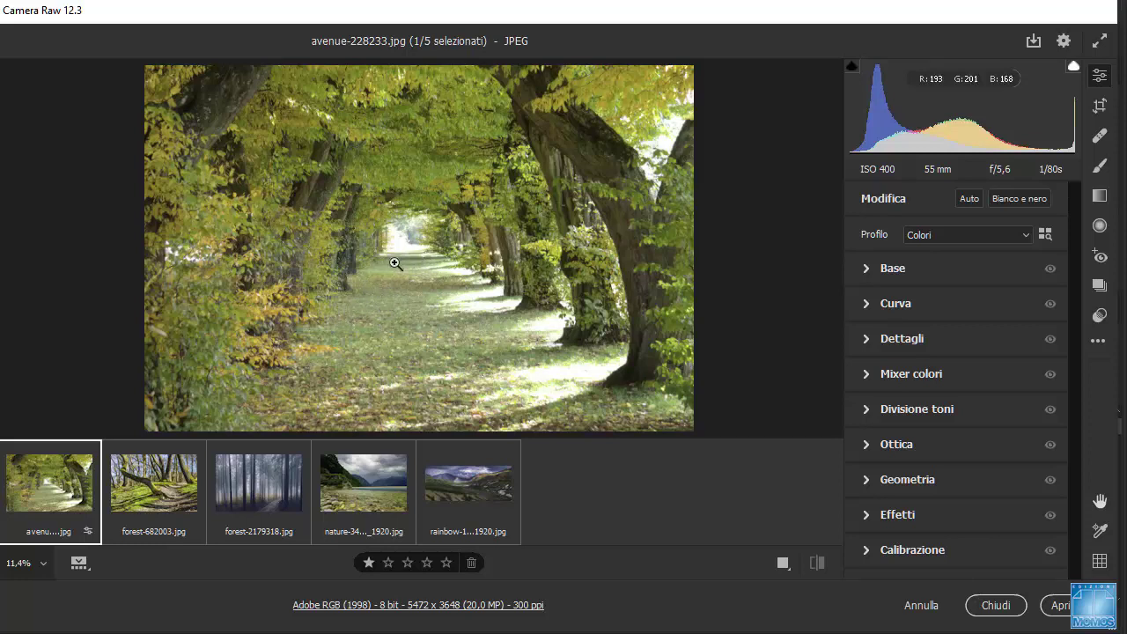
- Try zooming the photo in and out, and enable Usa zoom e panning per lo stile di Lightroom in the general preferences
left_click_drag(368, 284, 399, 318)
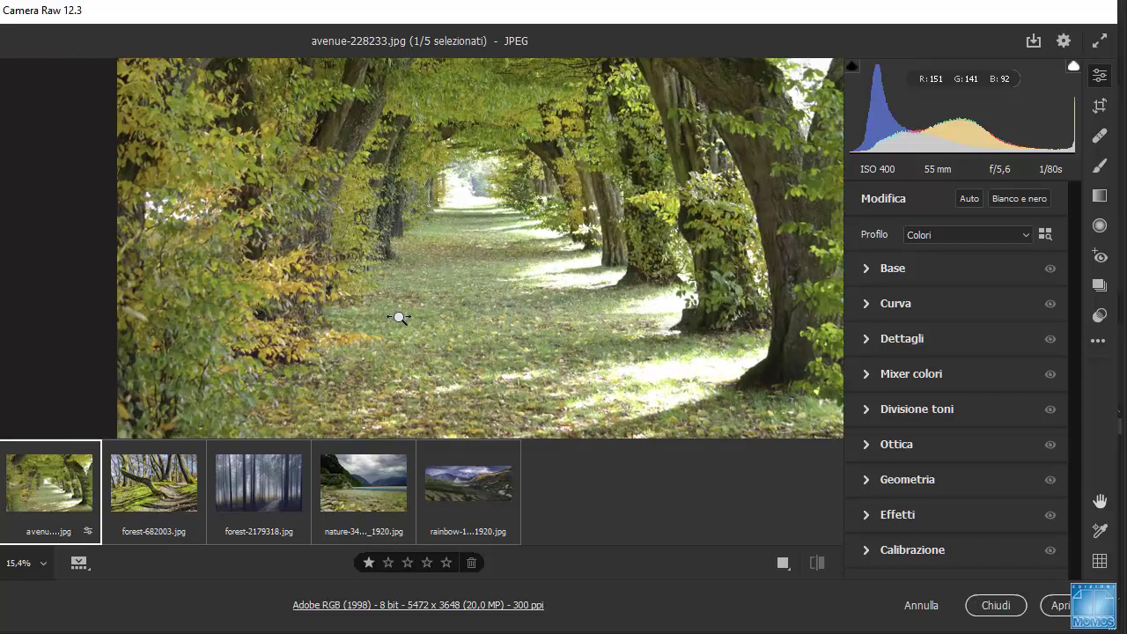
left_click(452, 271, "alt")
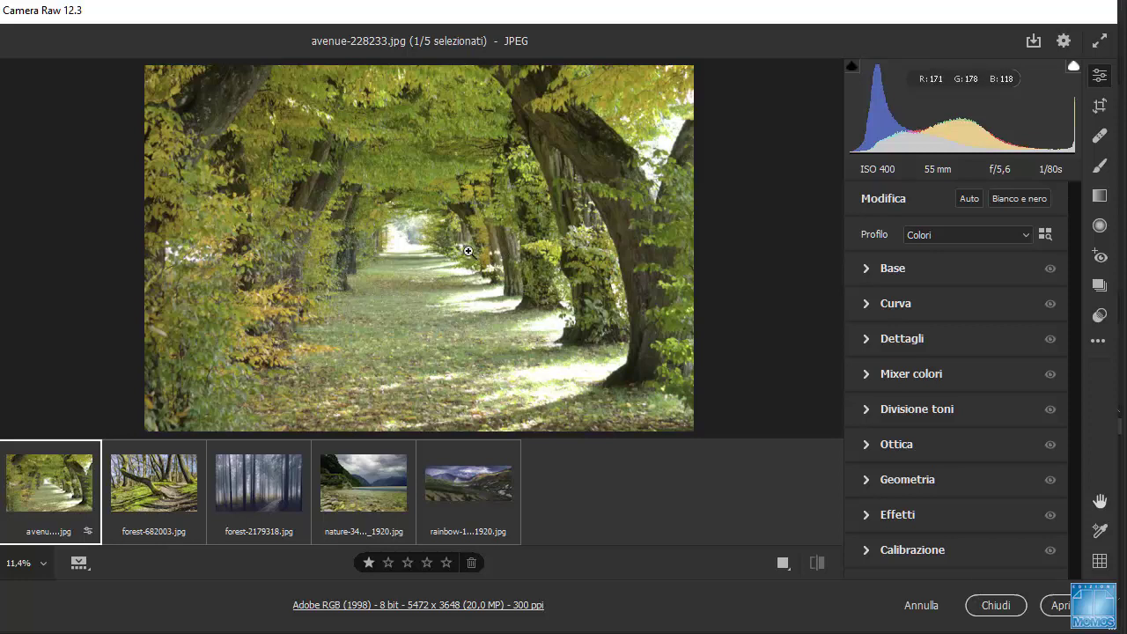
left_click(1063, 41)
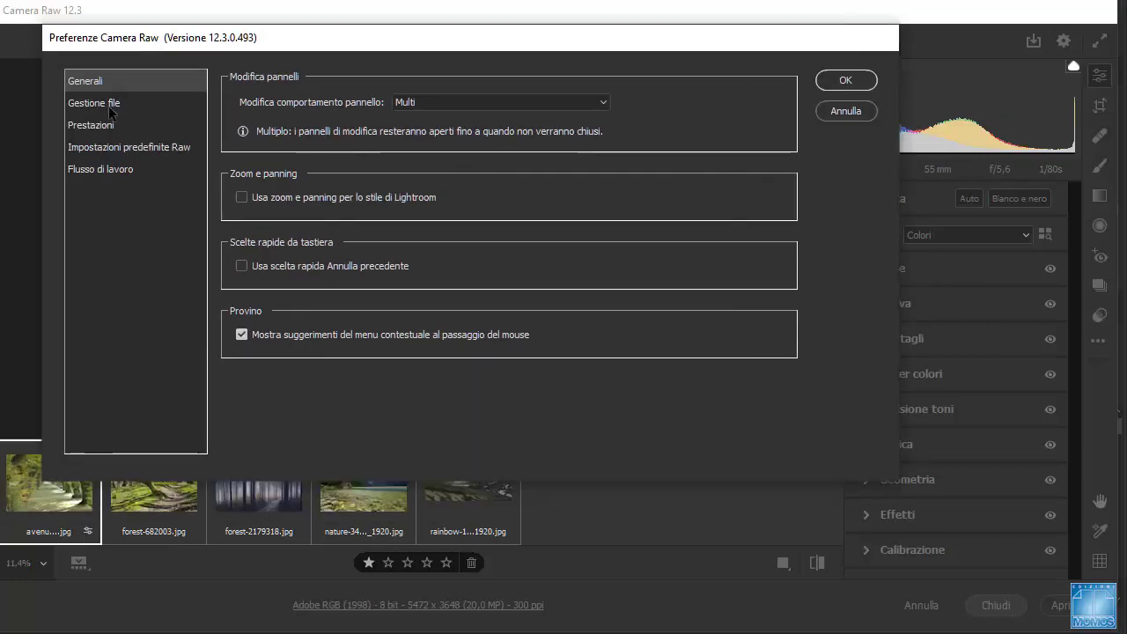
left_click(247, 198)
left_click(842, 86)
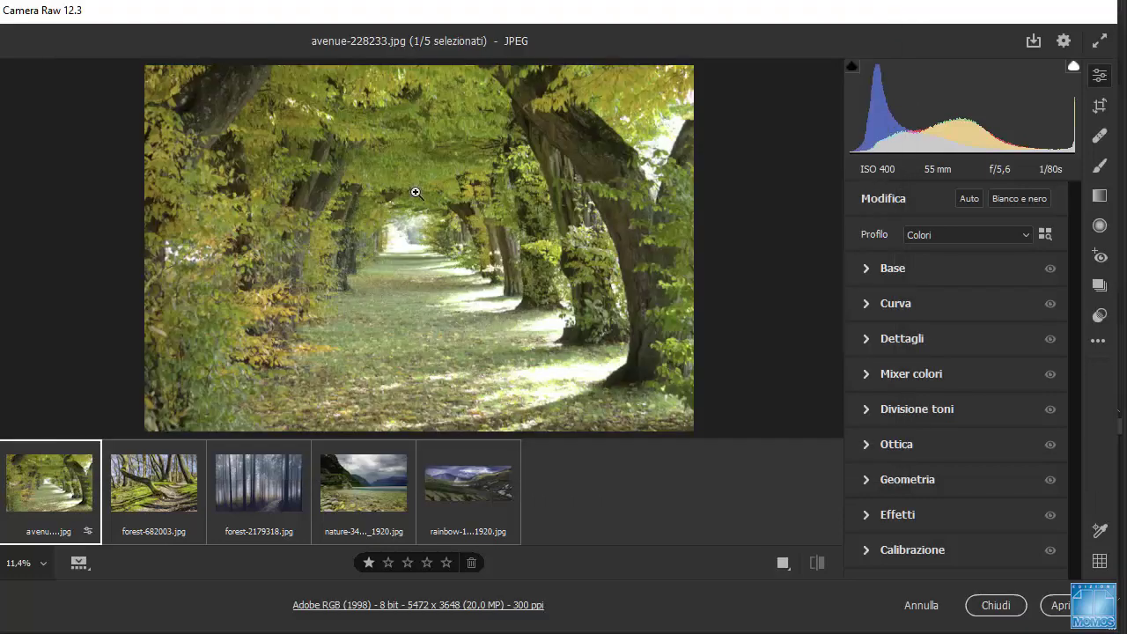
- Test the Lightroom-style zoom by enlarging different areas of the avenue photo to 100% and returning to the full view
left_click(410, 191)
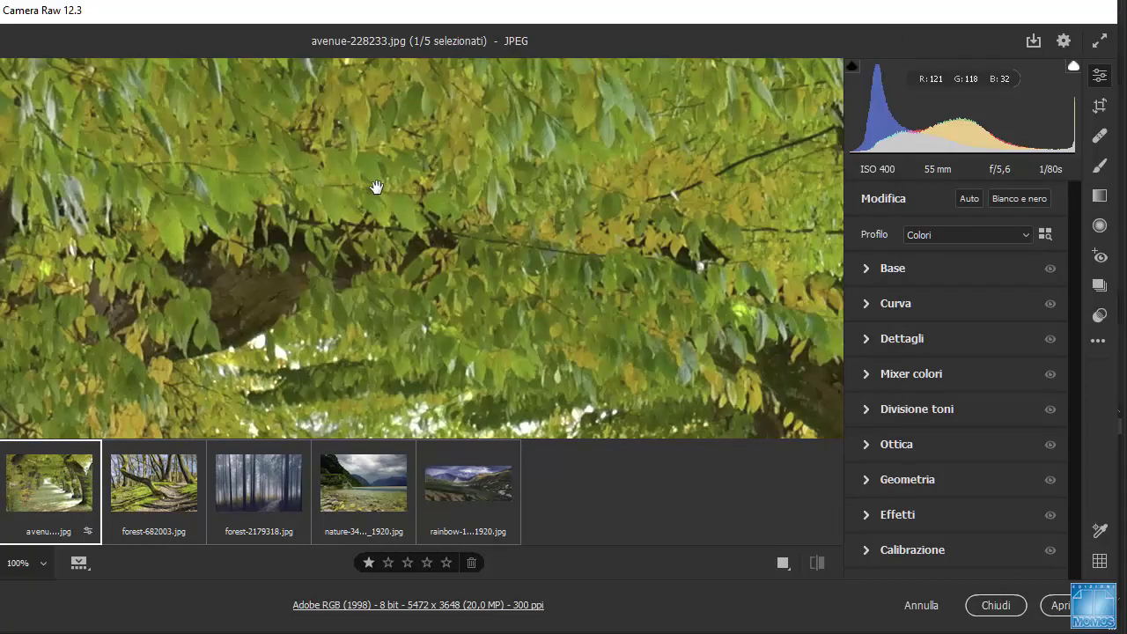
left_click(441, 270)
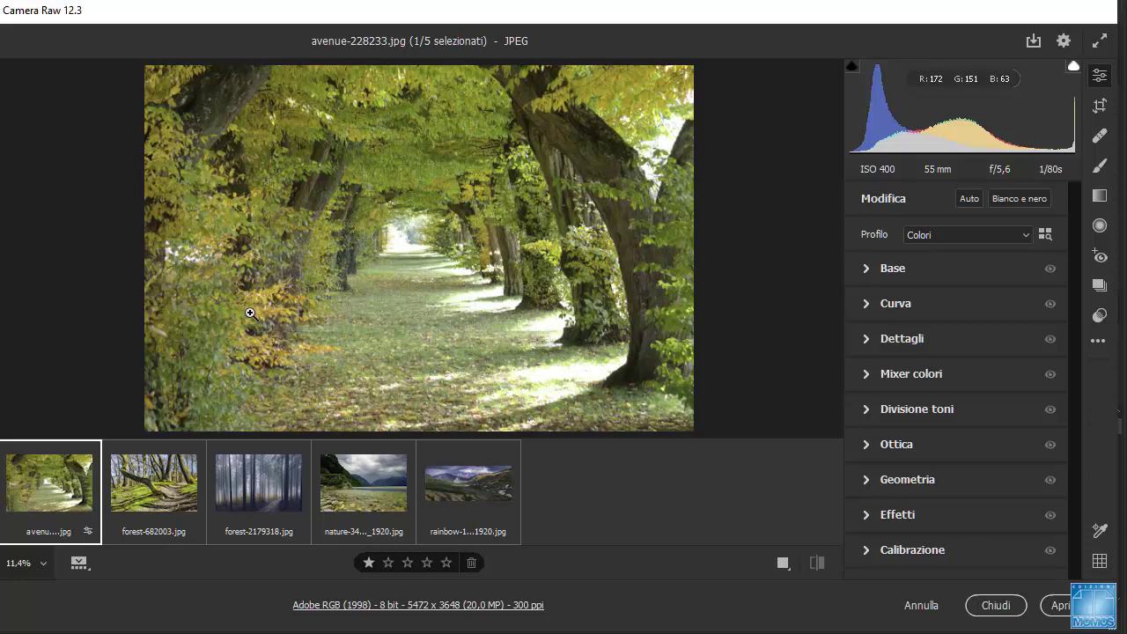
left_click(250, 313)
left_click(544, 220)
left_click(621, 185)
left_click(495, 199)
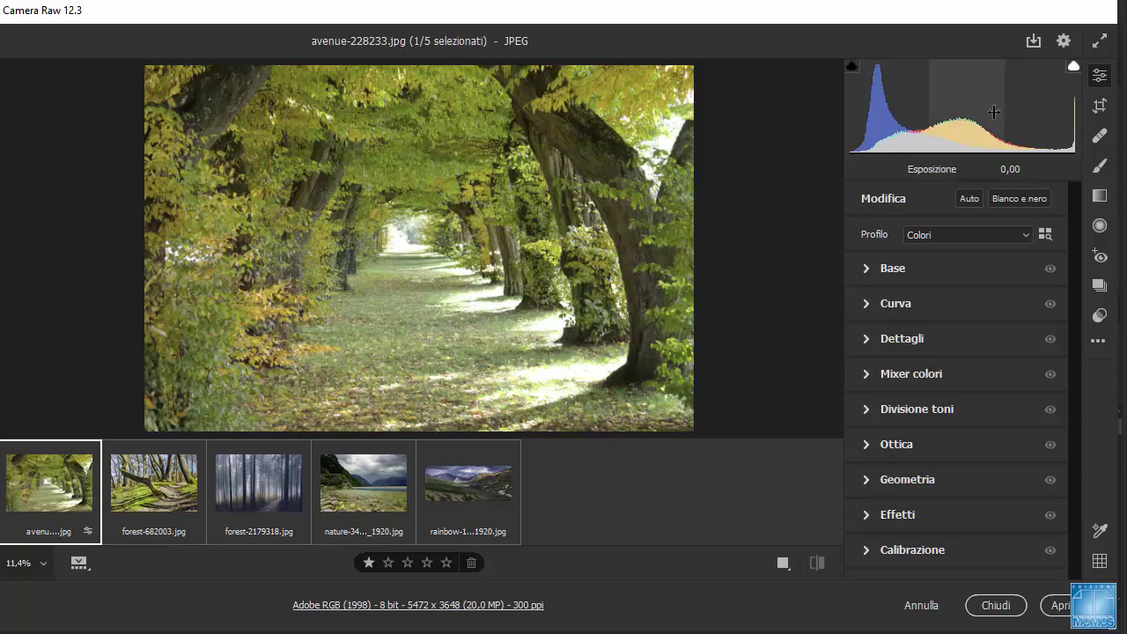
- Disable Usa zoom e panning per lo stile di Lightroom in the general preferences
left_click(1065, 44)
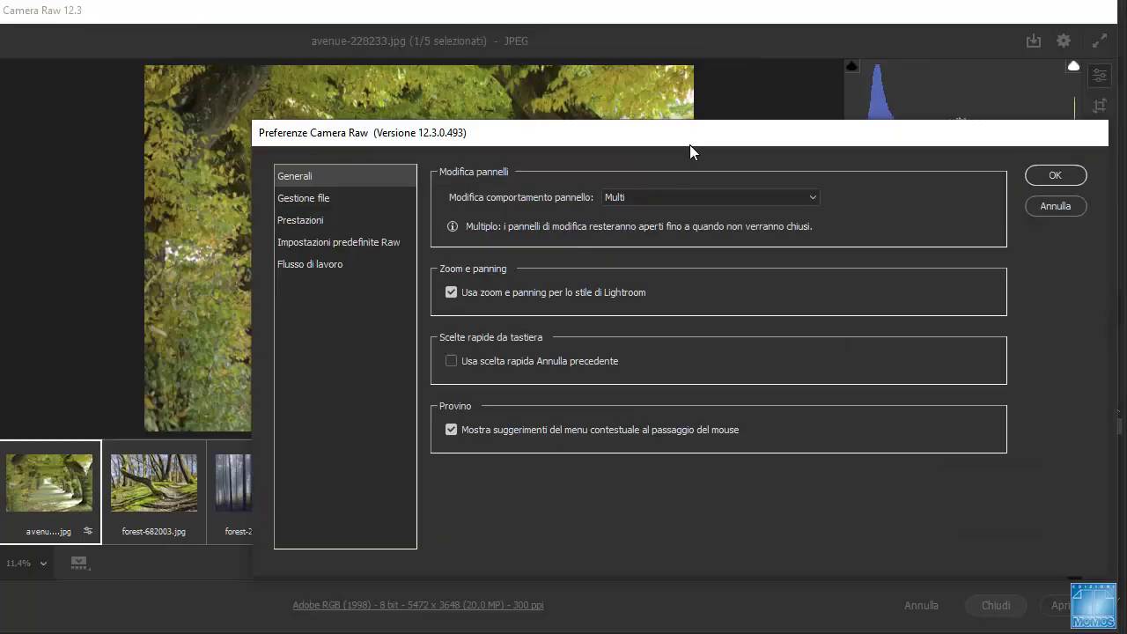
left_click(450, 292)
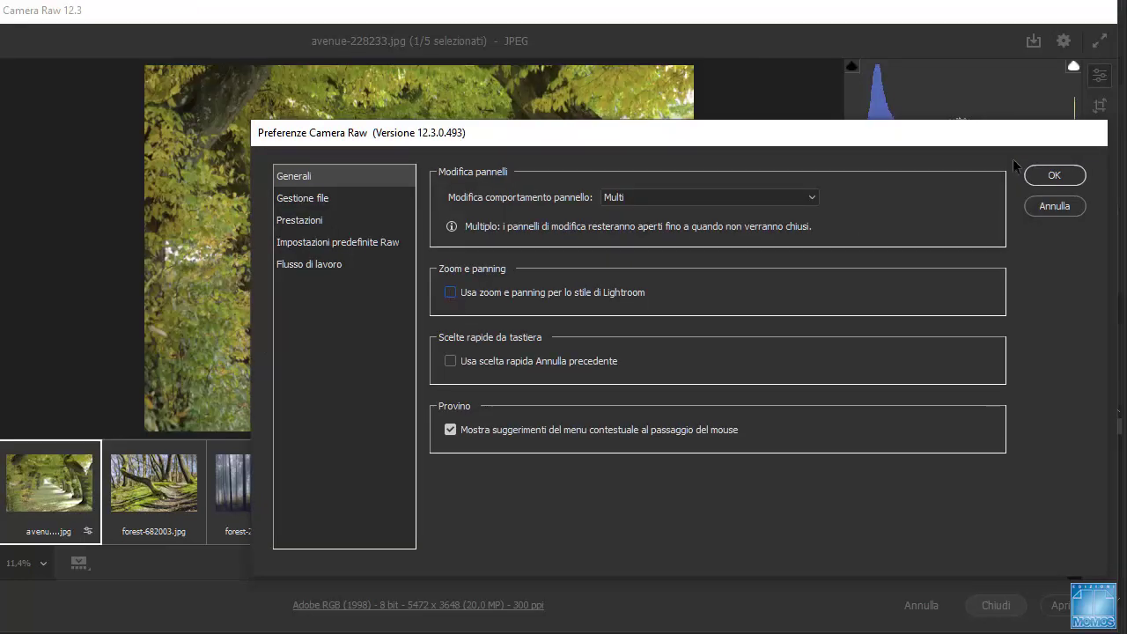
left_click(1055, 177)
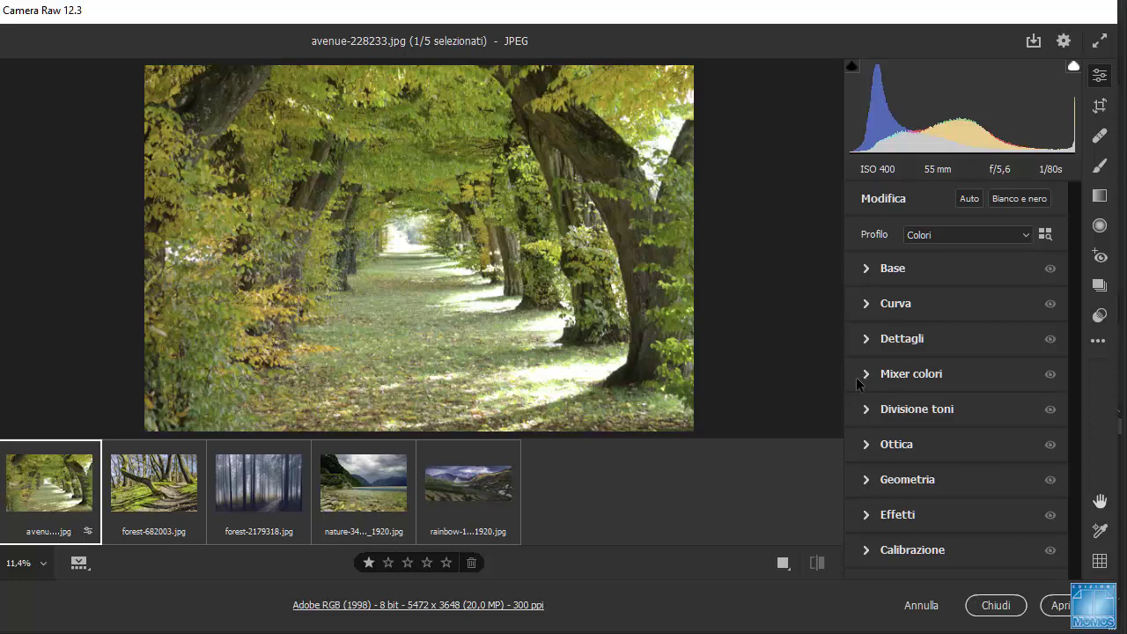
- Select rainbow-1622730_1920.jpg, expand Mixer colori and show its Tonalità, Saturazione and Luminanza controls together with Tutto
left_click(463, 490)
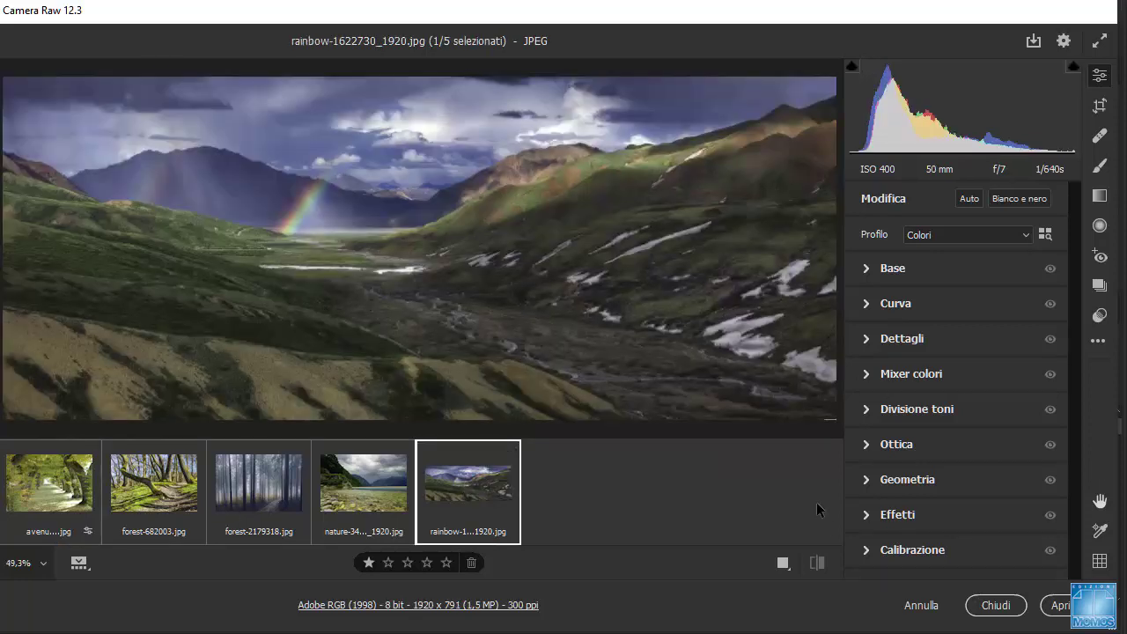
left_click(867, 376)
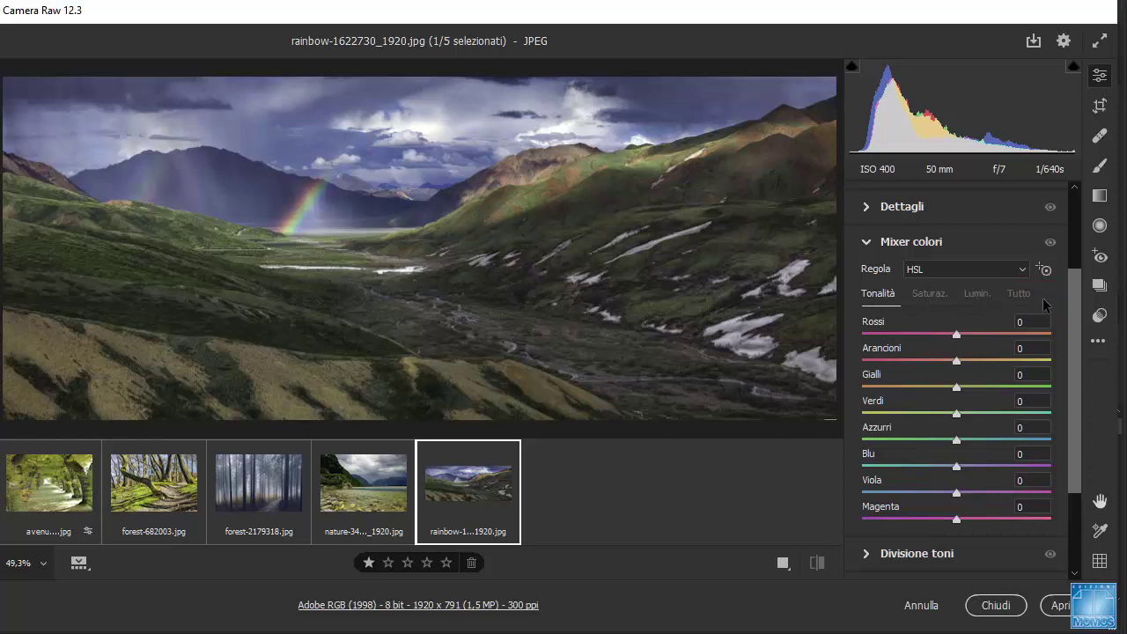
left_click(1017, 296)
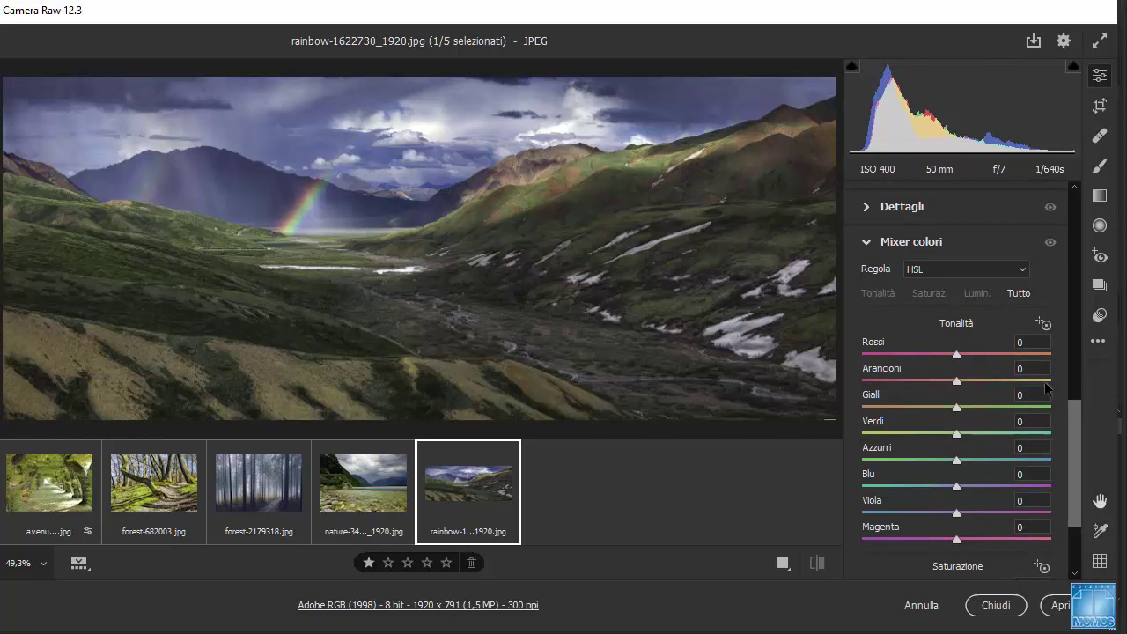
scroll(1065, 404, "down", 5)
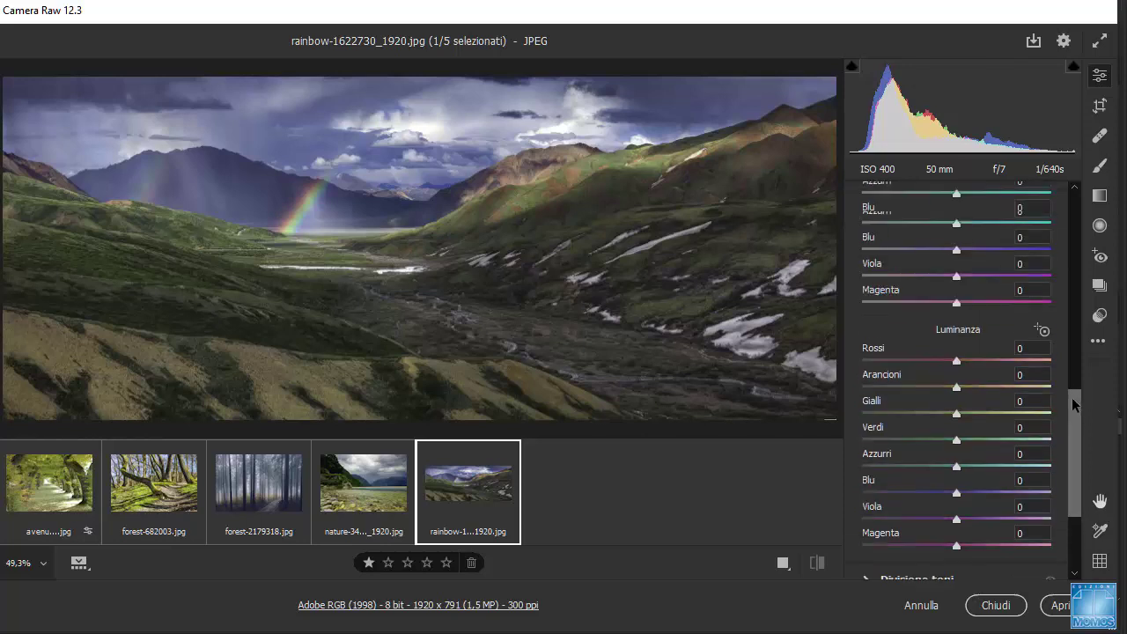
scroll(1070, 351, "up", 4)
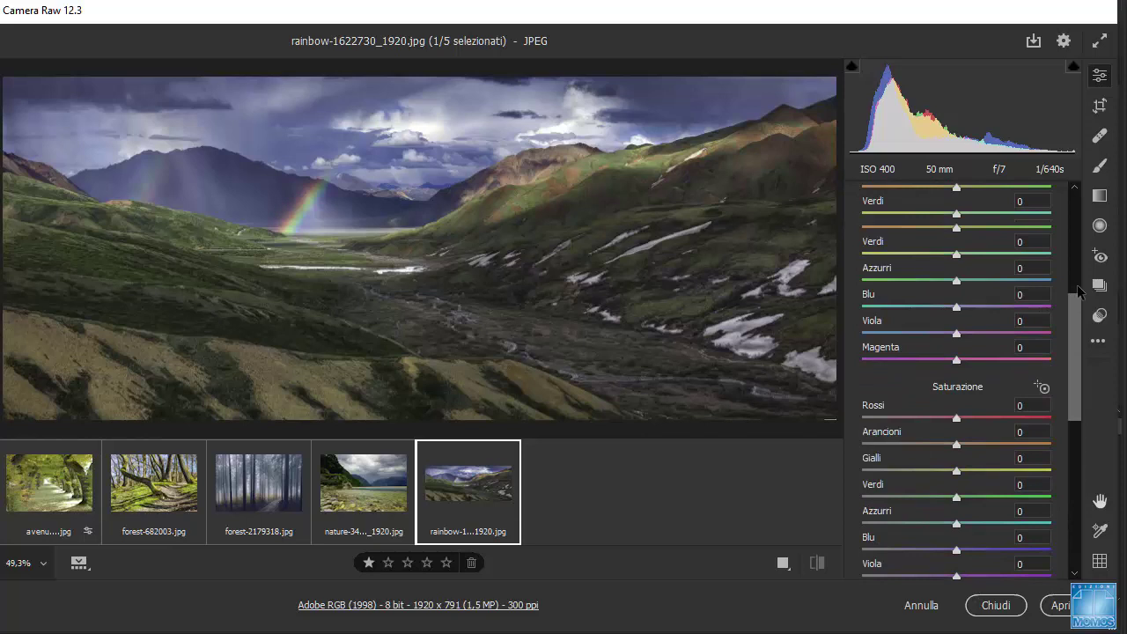
scroll(1083, 336, "down", 1)
scroll(1076, 297, "up", 5)
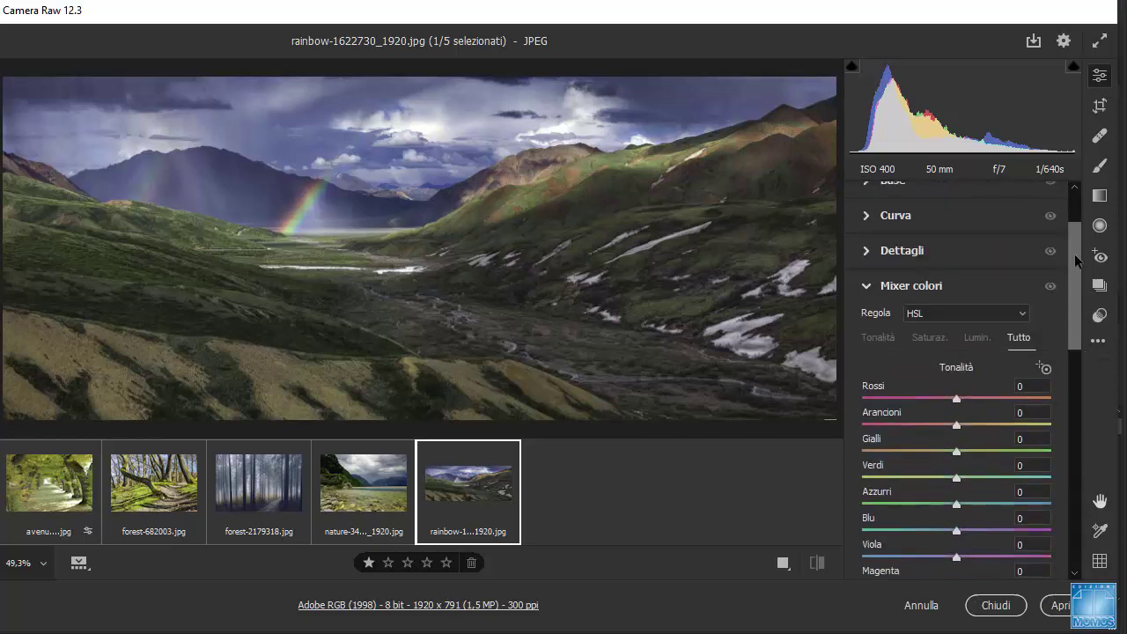
- Set the Mixer colori Saturazione to Arancioni +53, Gialli +45 and Verdi +37
left_click_drag(1074, 254, 1056, 341)
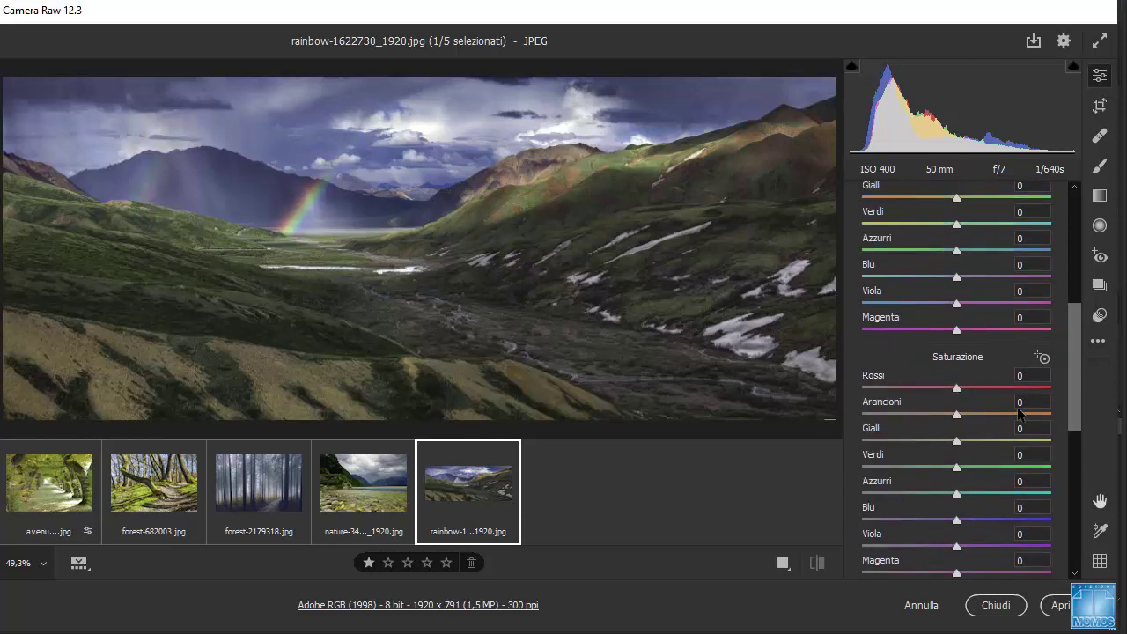
left_click_drag(957, 415, 1006, 415)
left_click_drag(960, 464, 1002, 438)
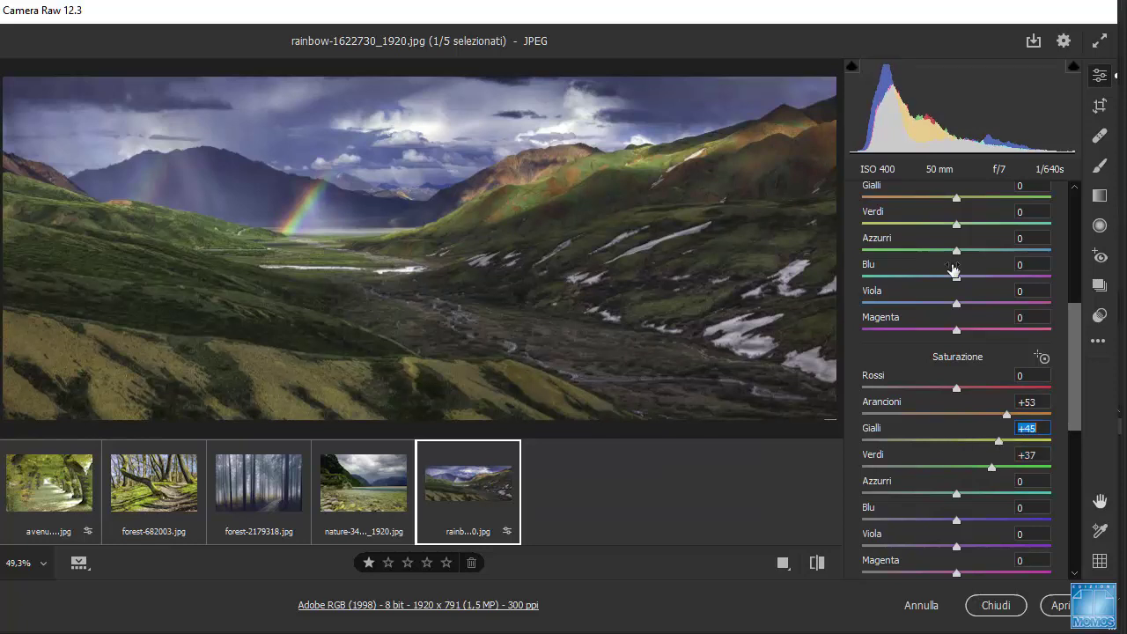
- Set the Mixer colori Tonalità to Gialli -34, Azzurri +42 and Blu -31, and look through the Luminanza controls
scroll(956, 259, "up", 3)
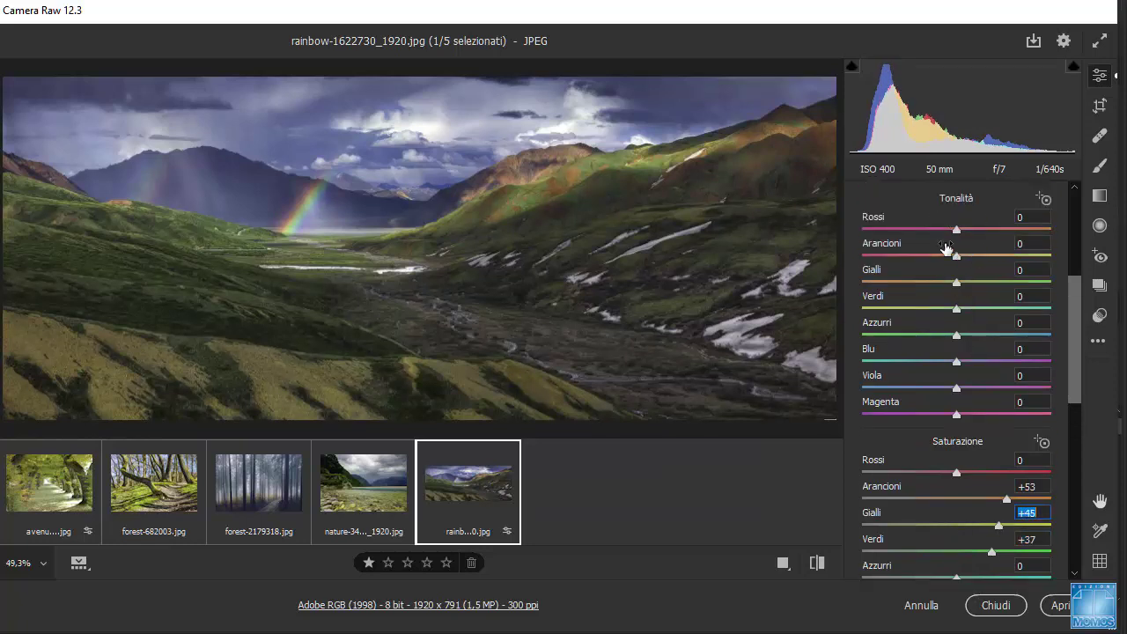
left_click_drag(958, 287, 924, 282)
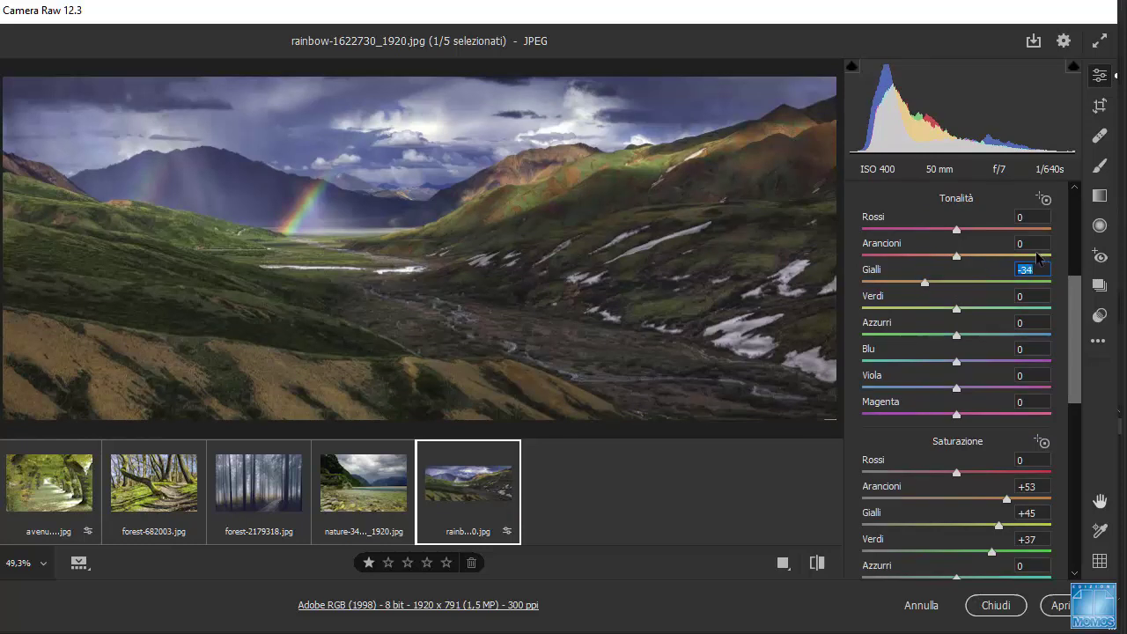
left_click_drag(958, 338, 998, 336)
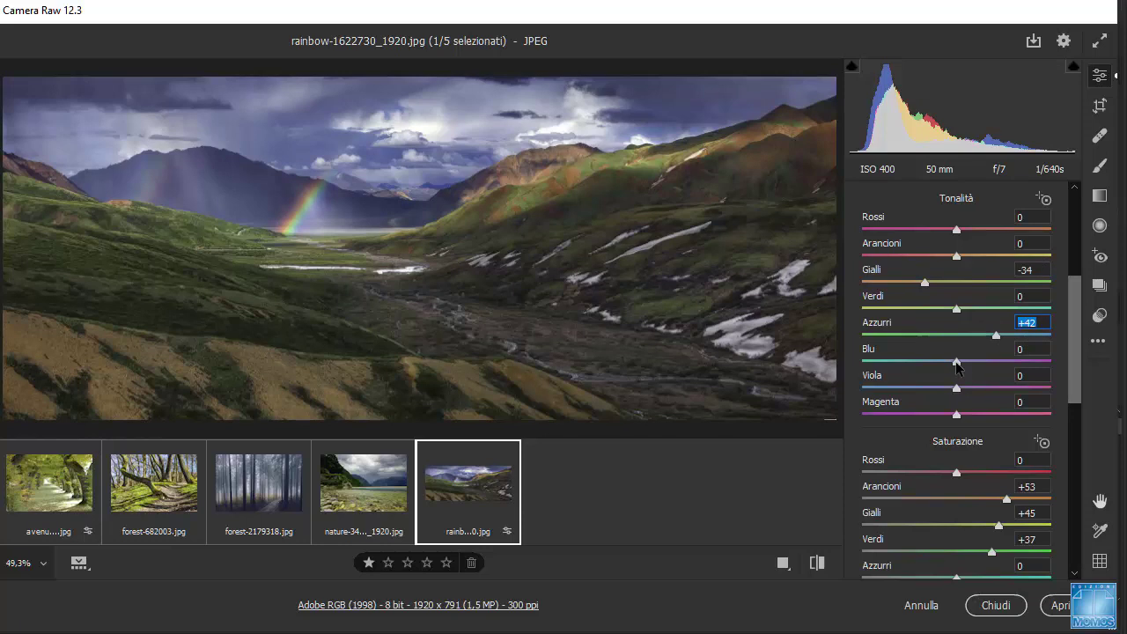
left_click(956, 362)
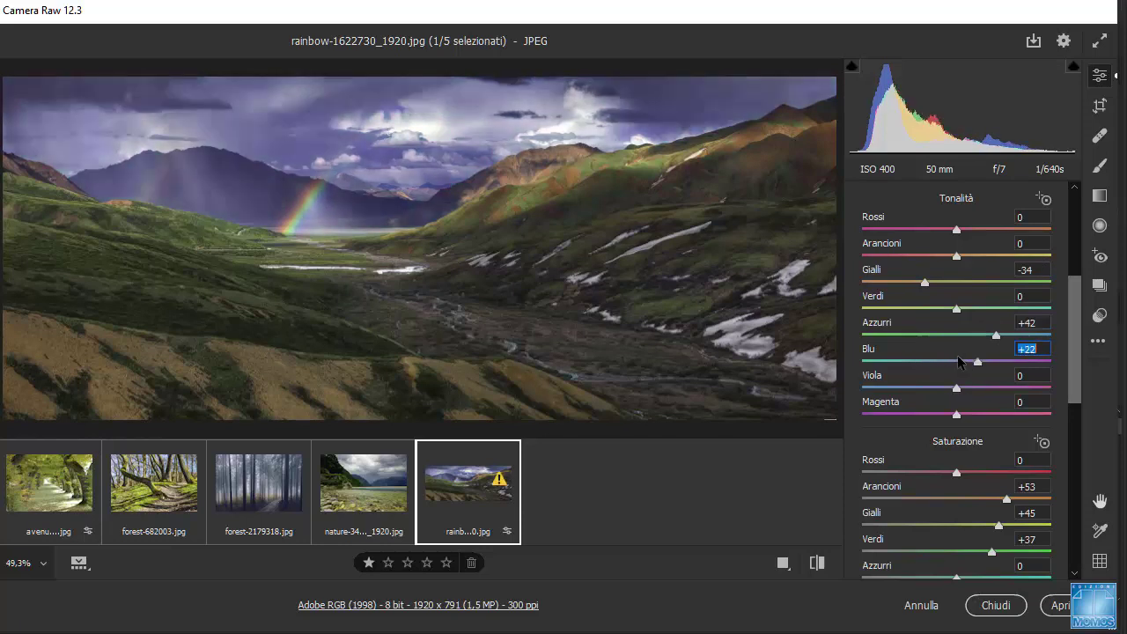
left_click_drag(958, 361, 927, 359)
scroll(981, 466, "down", 5)
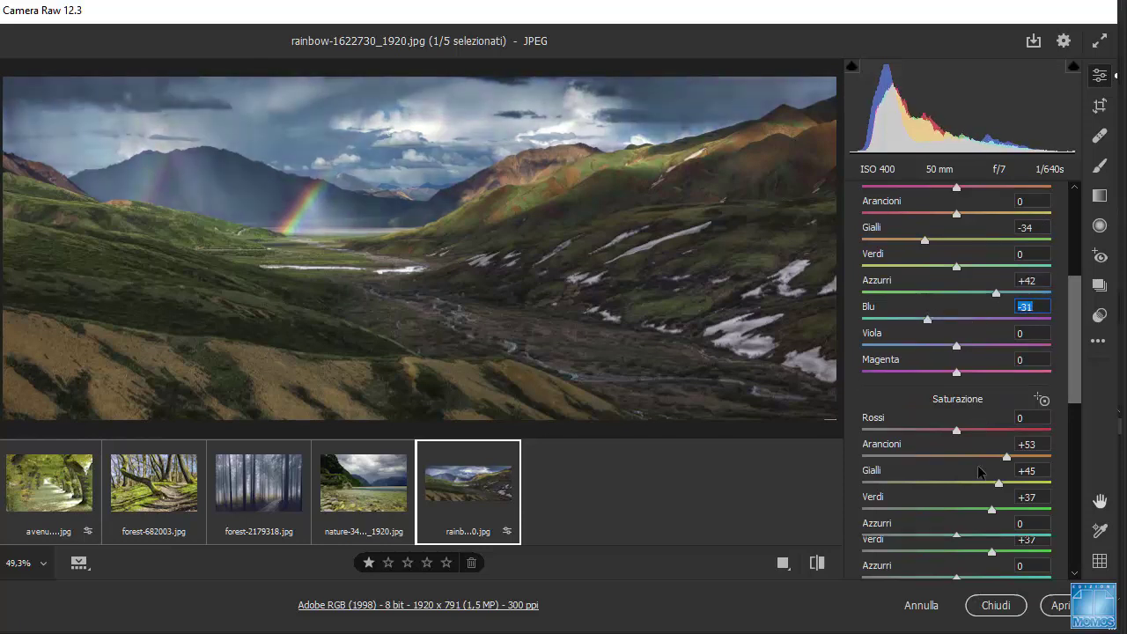
scroll(960, 405, "down", 3)
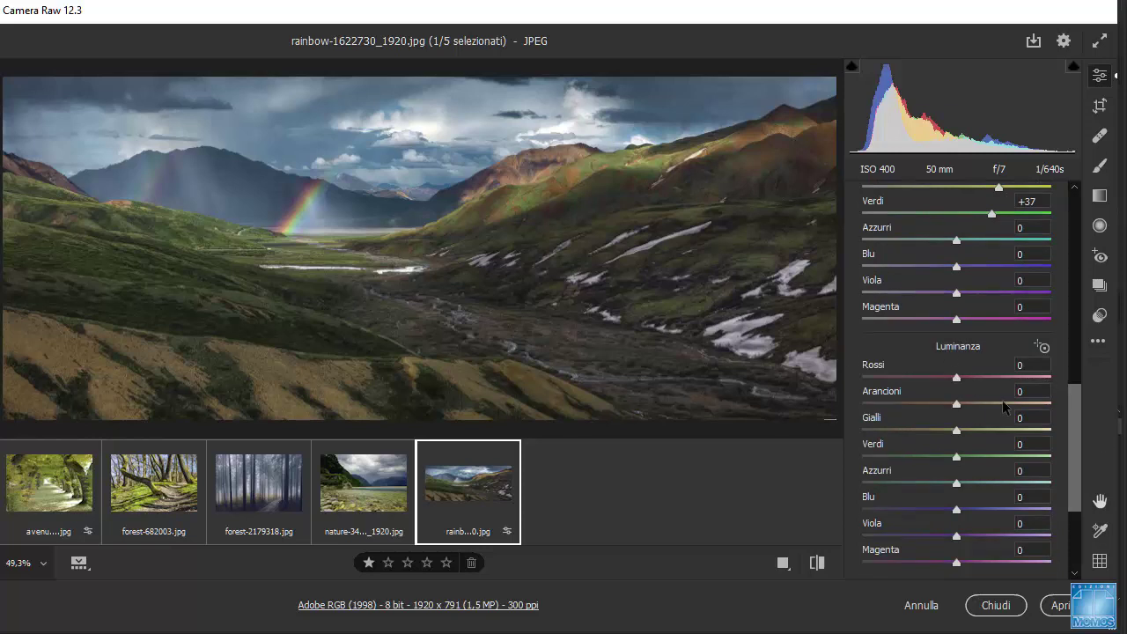
scroll(1002, 400, "up", 6)
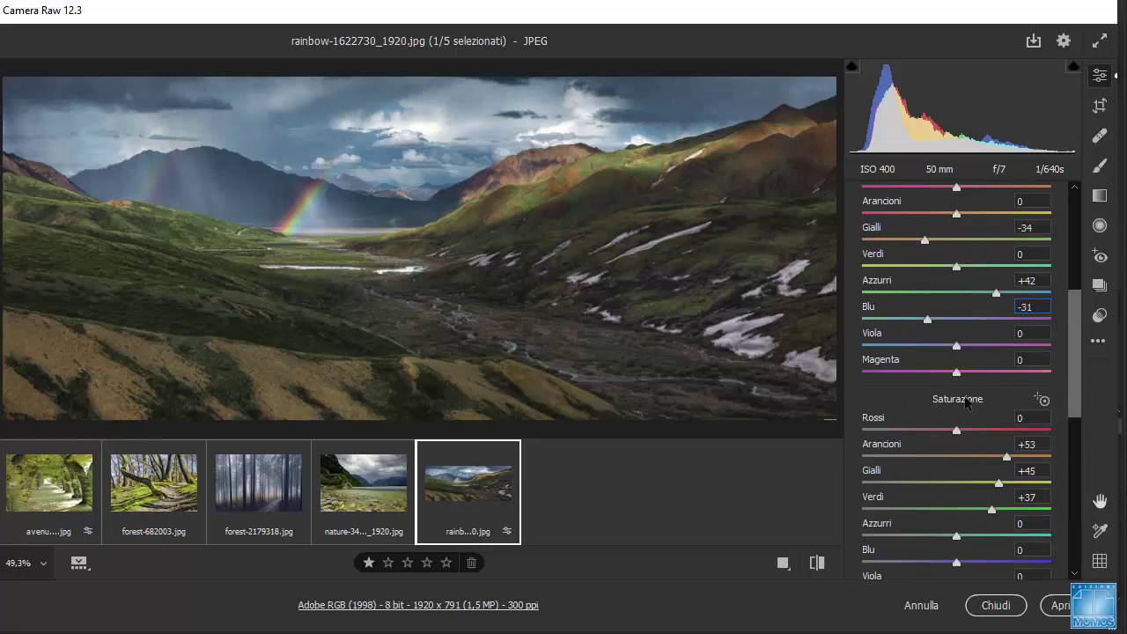
- With the targeted adjustment tool, shift the sky's Tonalità to Blu -49 and Viola -2, and raise the hillside's Saturazione to Gialli +73 and Verdi +60
scroll(967, 402, "up", 2)
scroll(967, 392, "down", 4)
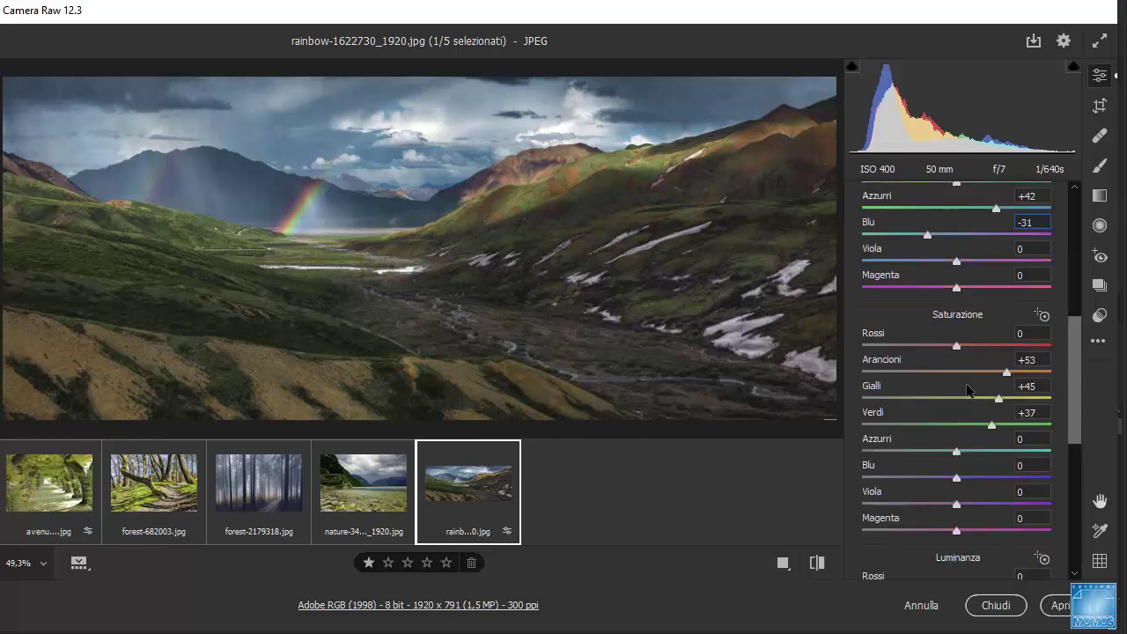
scroll(965, 391, "up", 4)
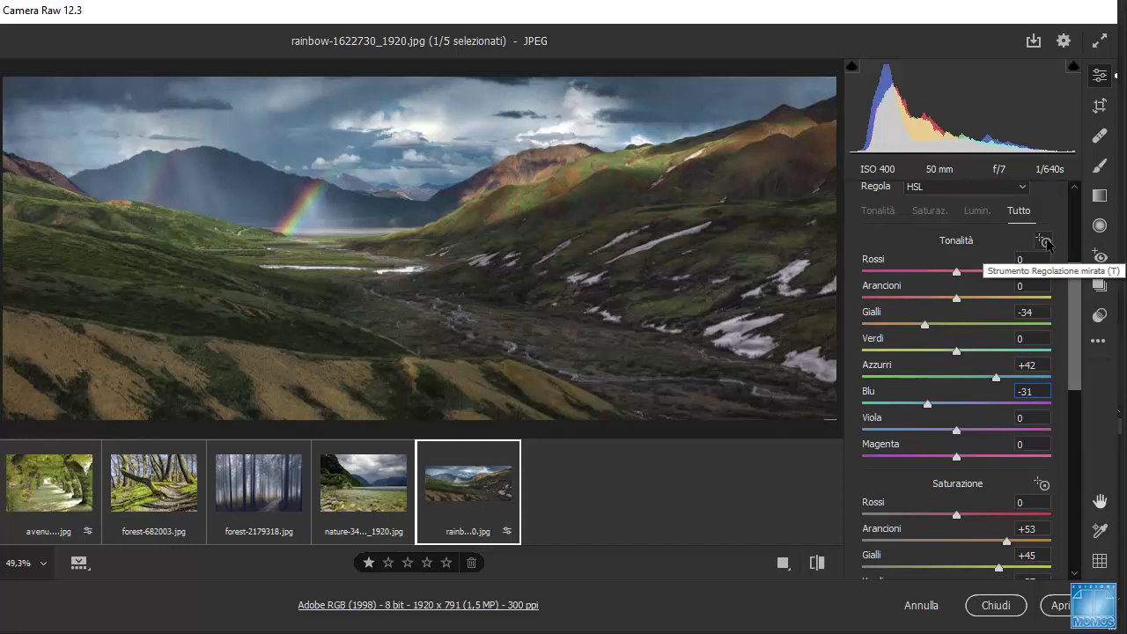
left_click(1044, 242)
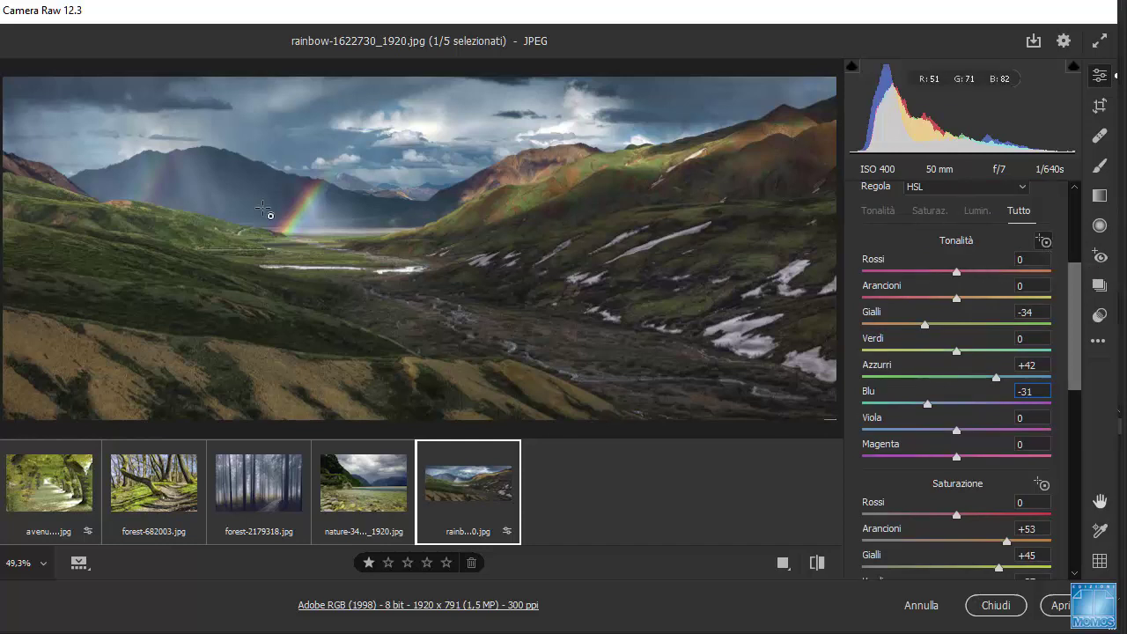
mouse_move(272, 126)
left_mouse_down()
mouse_move(232, 126)
mouse_move(307, 129)
mouse_move(251, 128)
left_mouse_up()
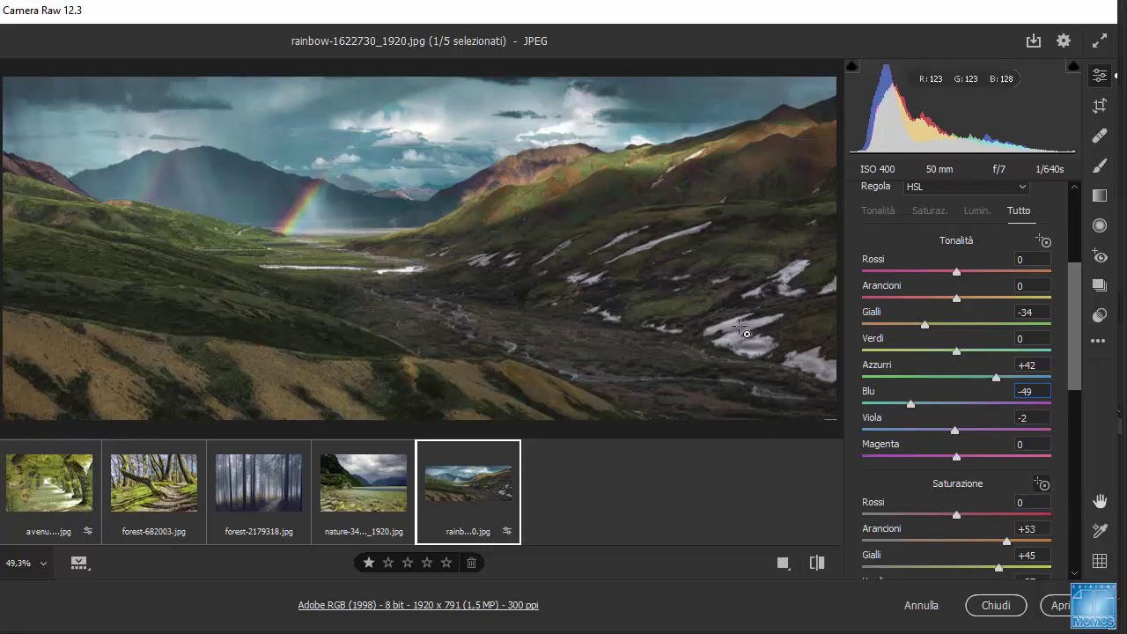
left_click_drag(762, 239, 786, 233)
scroll(957, 414, "down", 5)
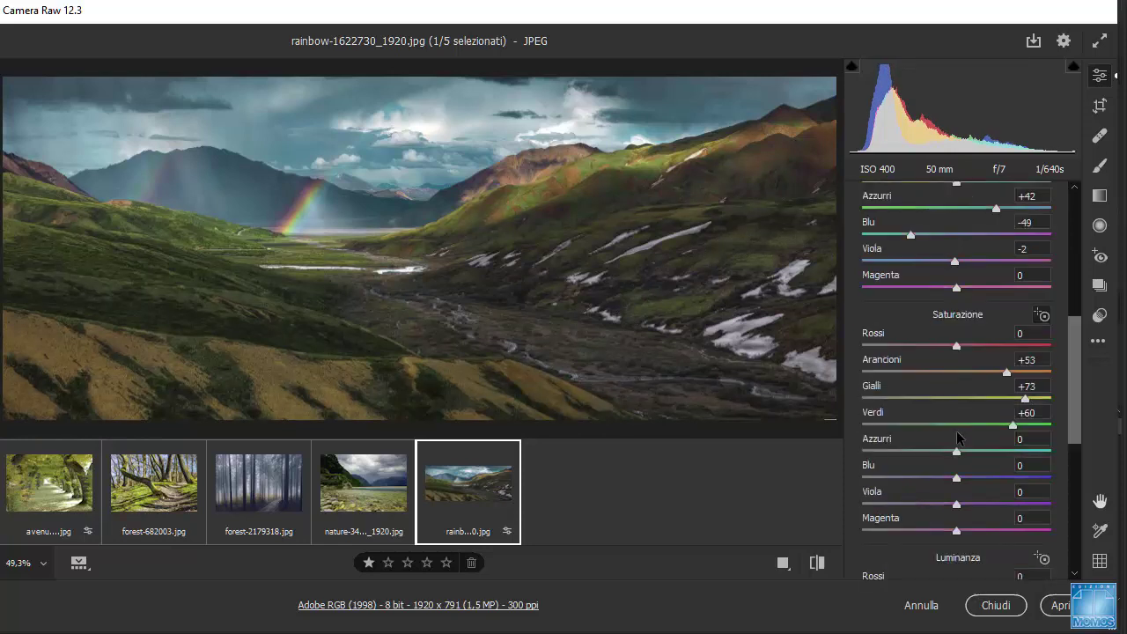
- Use targeted adjustment on the photo to set Luminanza to Rossi +35, Arancioni +12, Gialli +100, Blu +71 and Viola +10
scroll(957, 435, "down", 3)
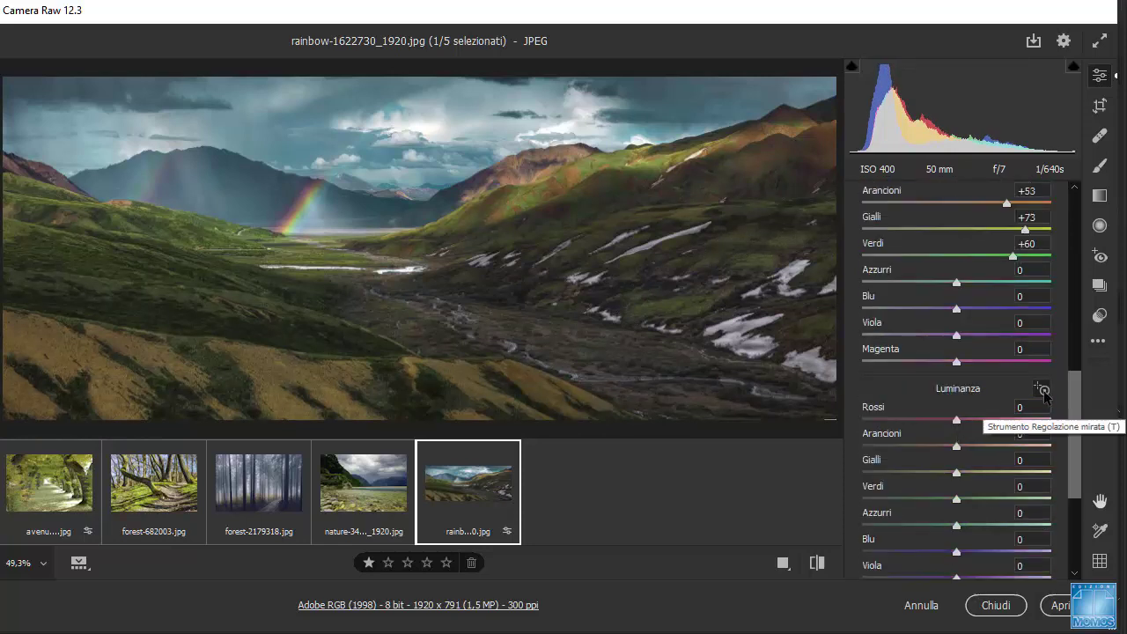
left_click(1044, 391)
left_click_drag(662, 268, 703, 288)
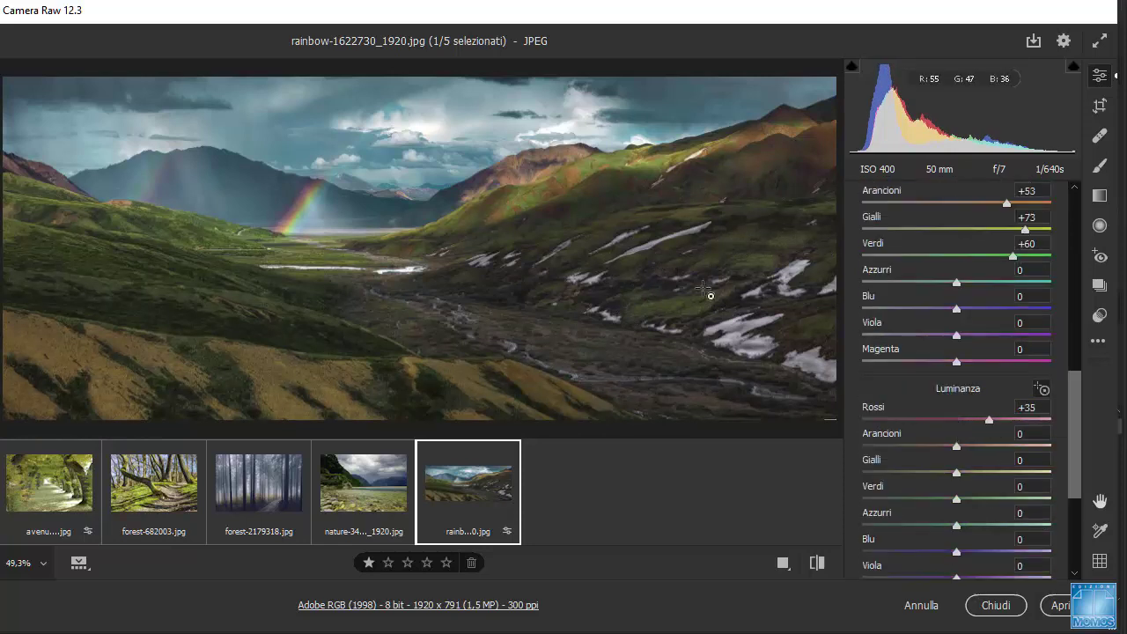
left_click_drag(340, 204, 401, 194)
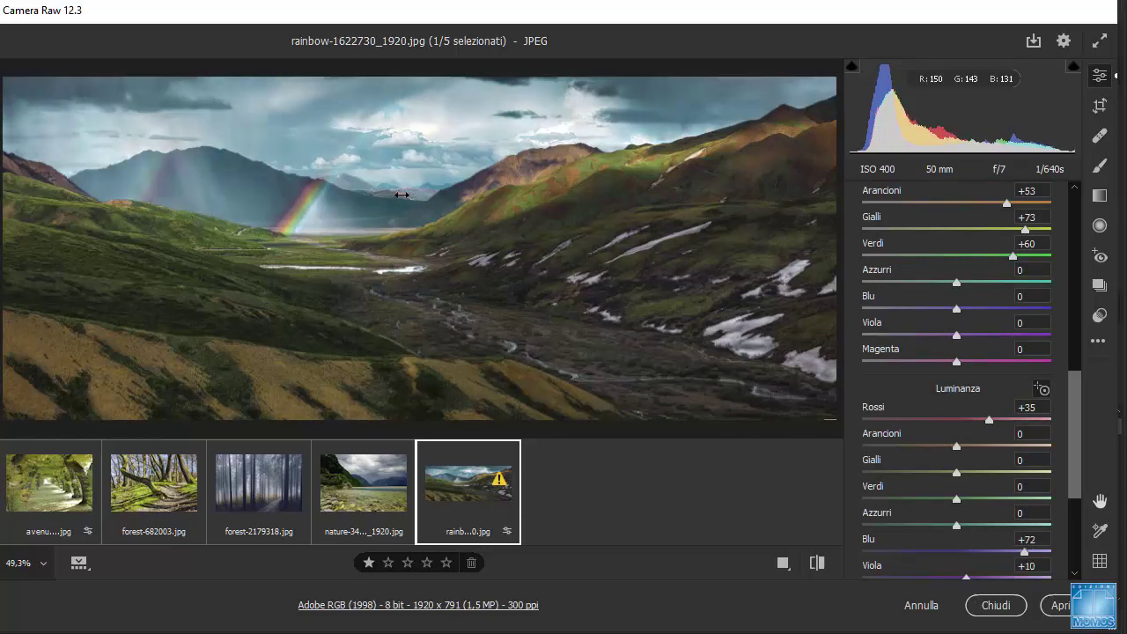
left_click_drag(285, 373, 397, 360)
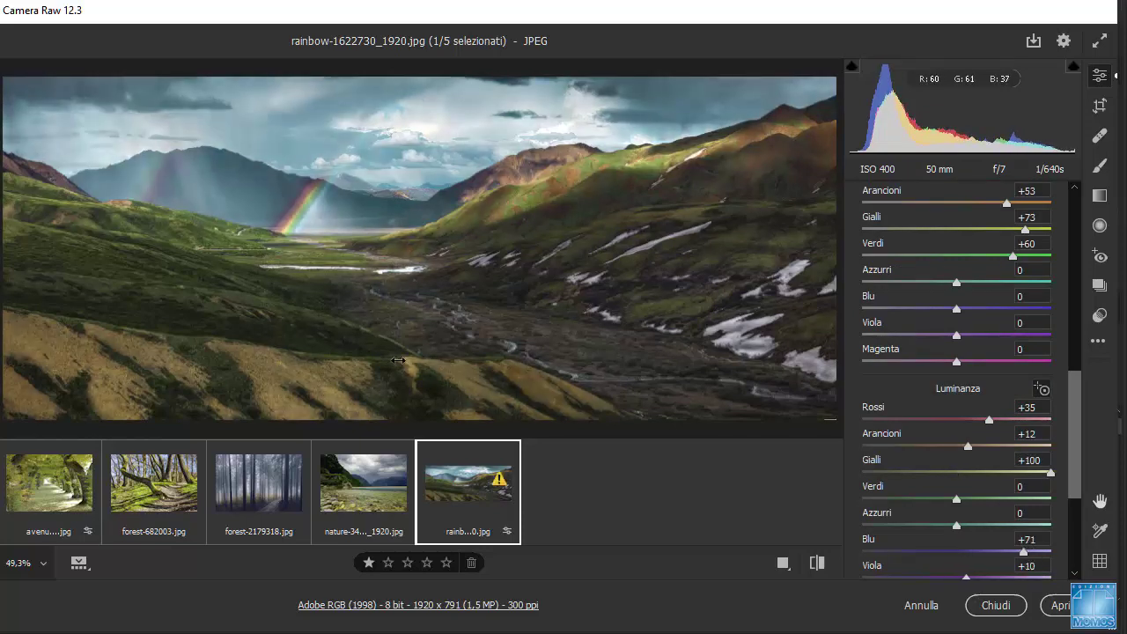
- Review the HSL controls, switch the Mixer colori Regola to Colori and select forest-2179318.jpg
scroll(976, 362, "up", 4)
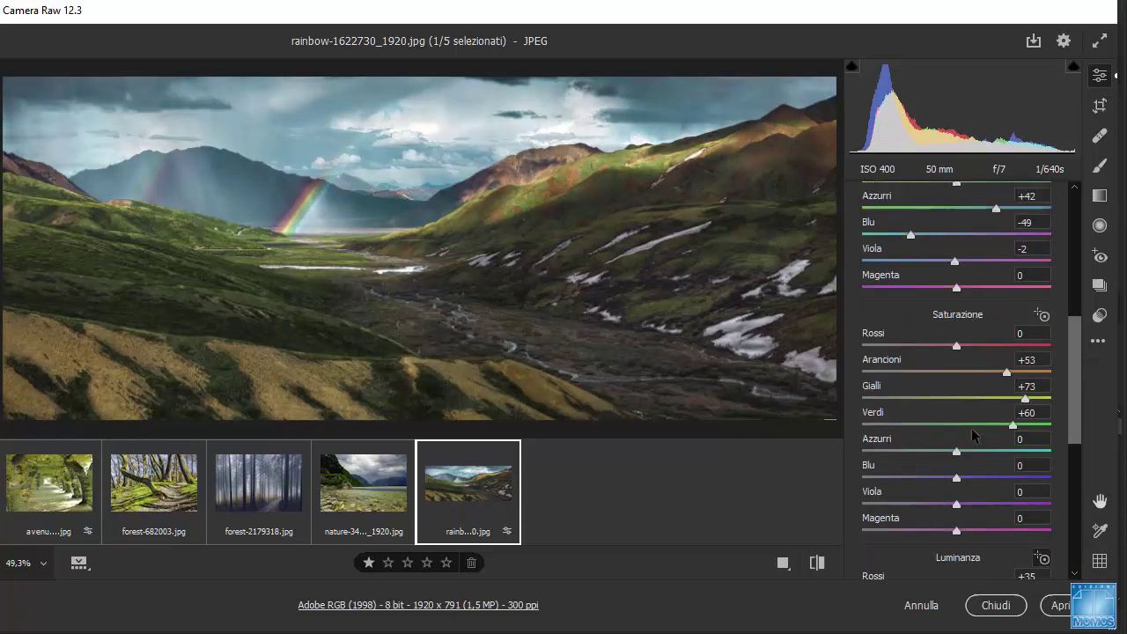
scroll(973, 434, "up", 5)
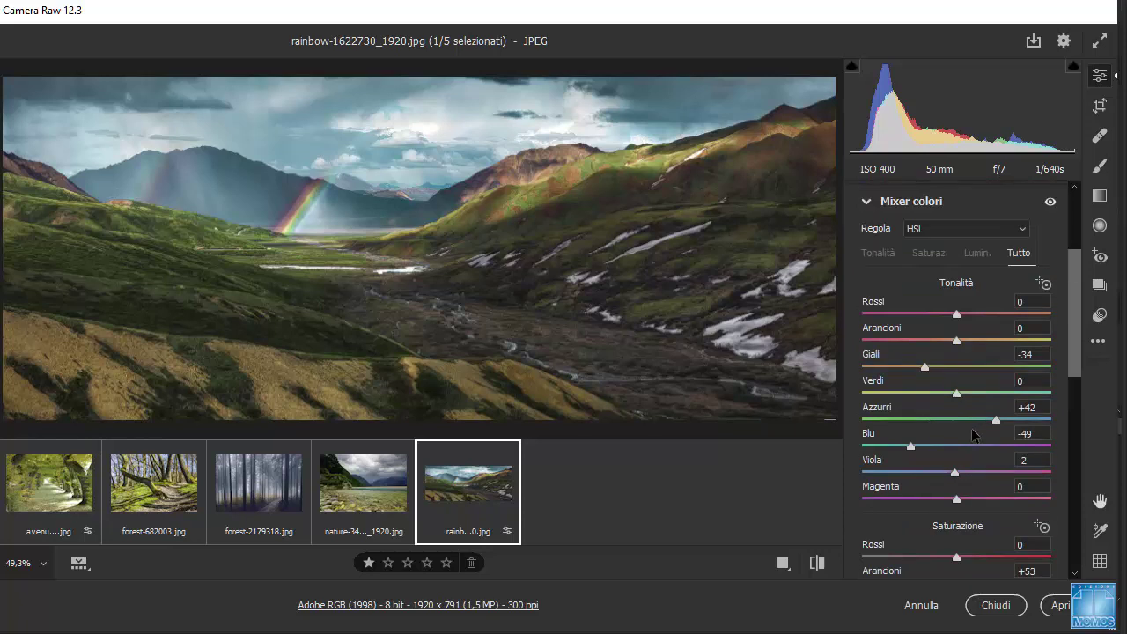
left_click(1043, 285)
scroll(942, 358, "down", 8)
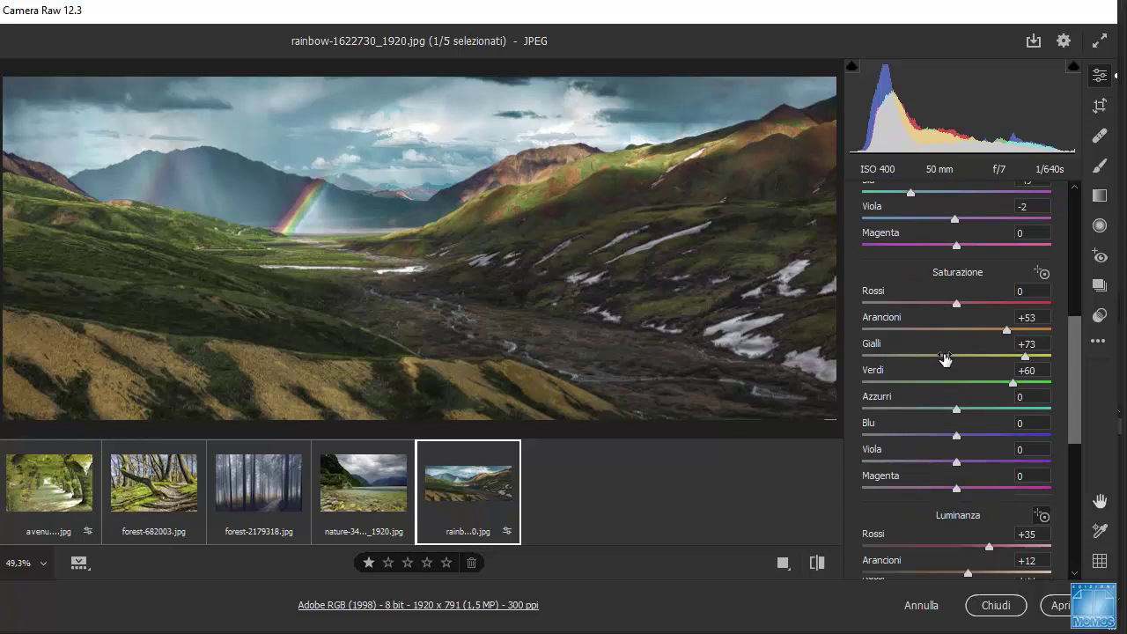
scroll(951, 352, "up", 8)
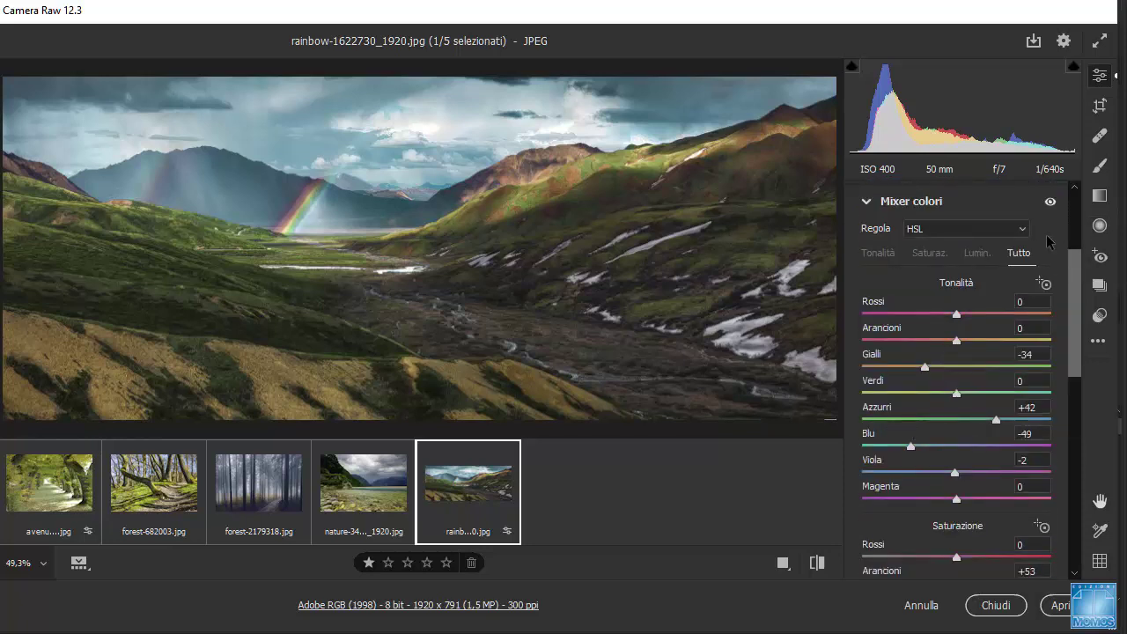
left_click(1019, 230)
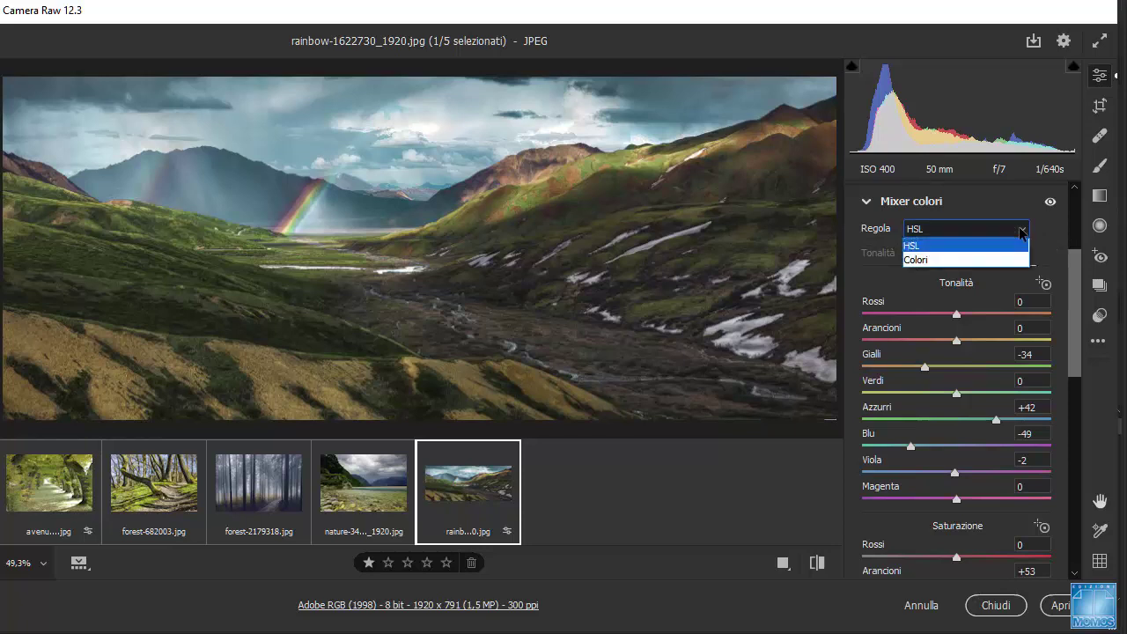
left_click(929, 261)
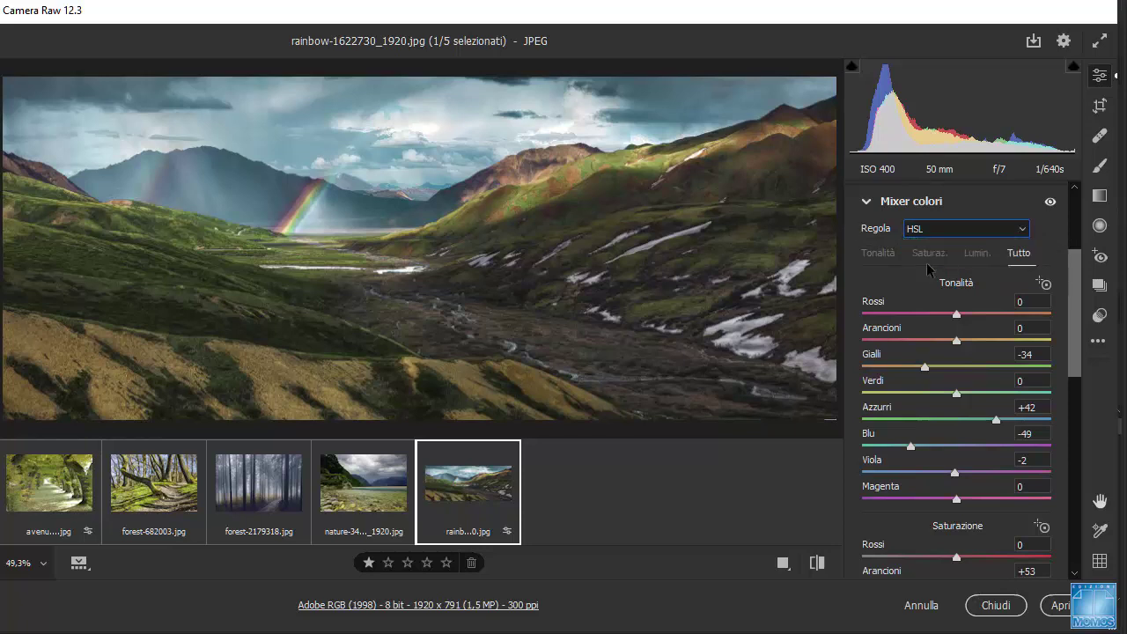
left_click(258, 492)
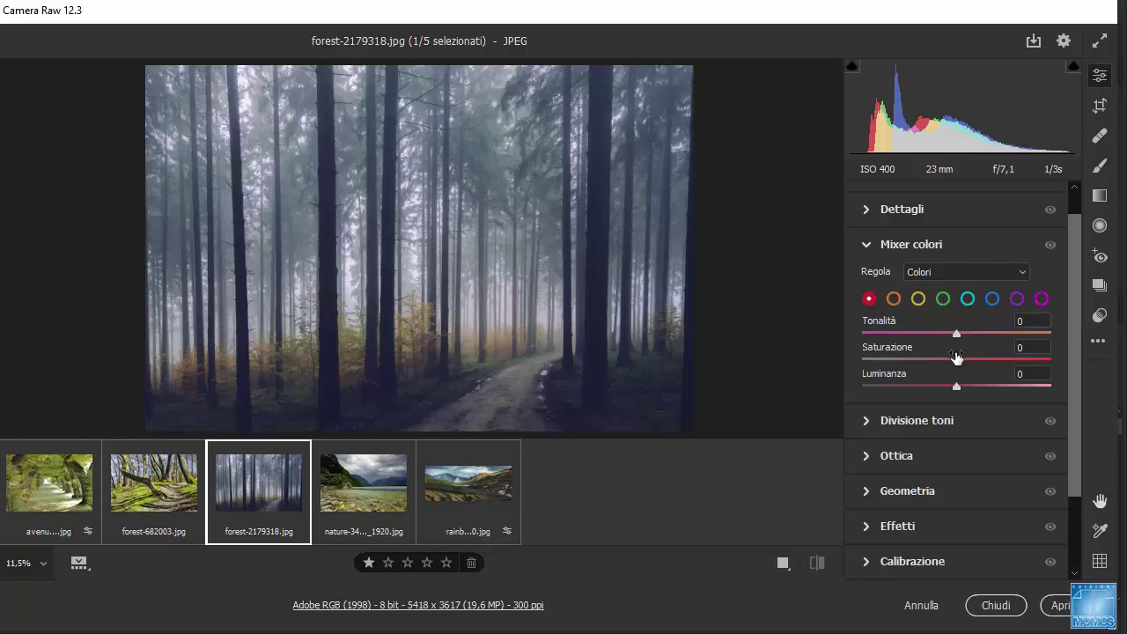
- Set the yellow colour in Mixer colori to Tonalità -35, Saturazione +73 and Luminanza +97
left_click(918, 298)
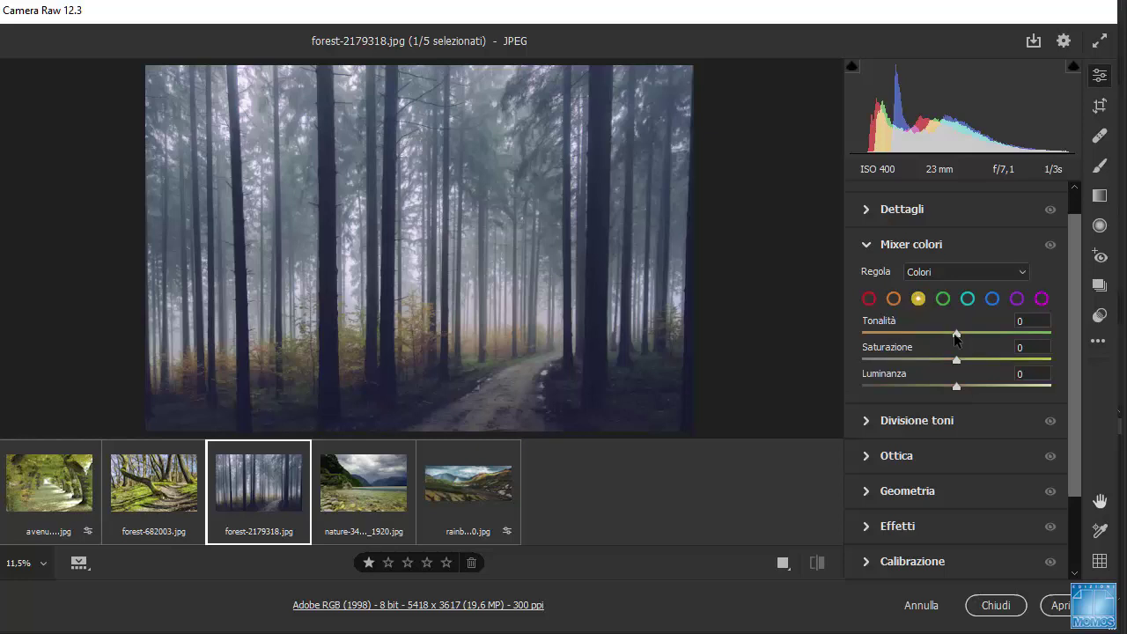
left_click_drag(956, 333, 1027, 361)
left_click_drag(958, 386, 1051, 388)
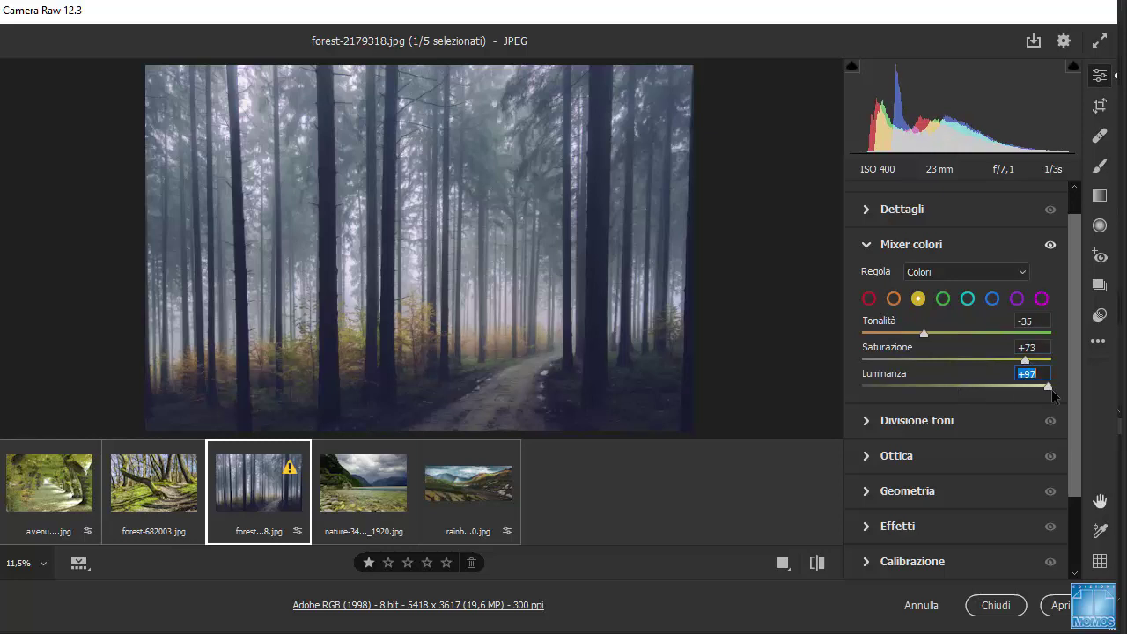
- Set the green colour in Mixer colori to Tonalità +100, Saturazione +39 and Luminanza +14
left_click(942, 299)
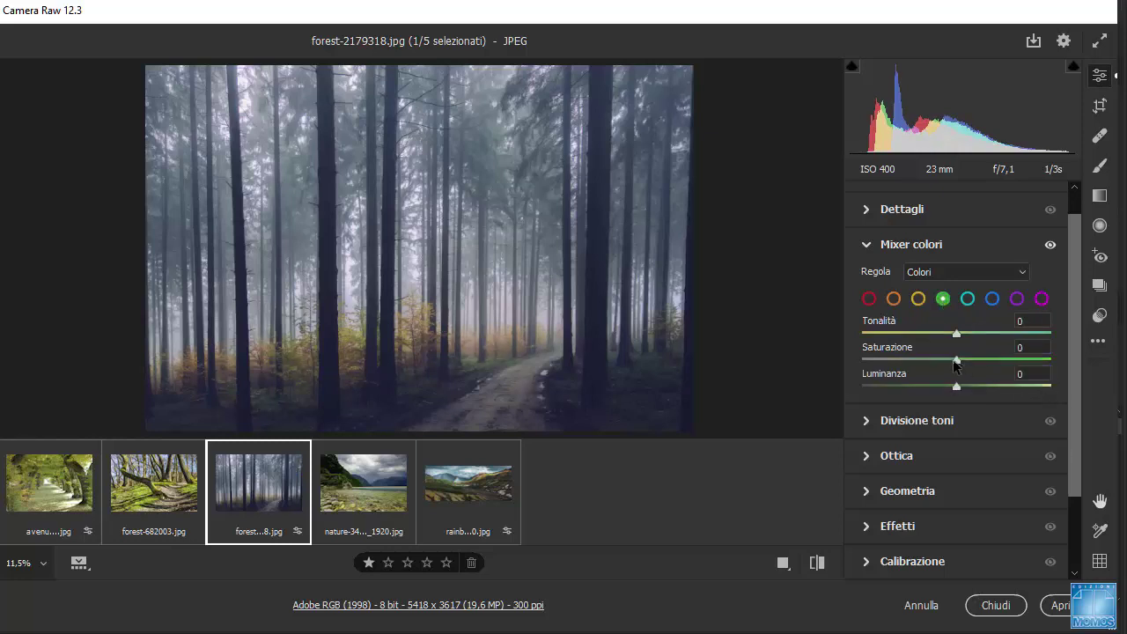
left_click_drag(956, 361, 1089, 365)
left_click_drag(956, 335, 1078, 335)
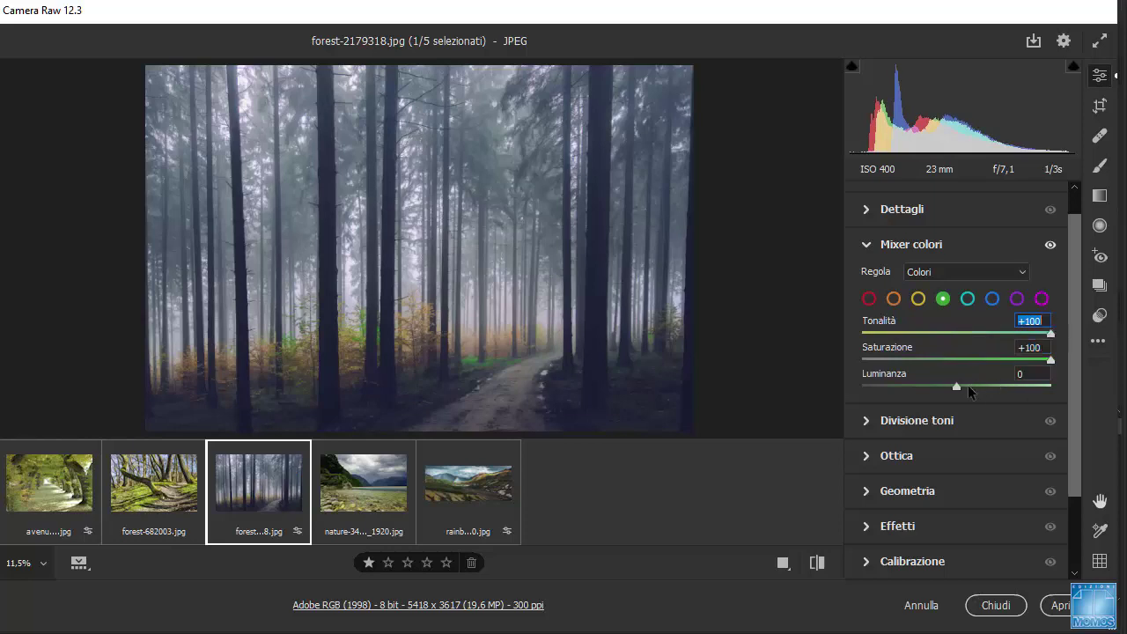
left_click_drag(956, 387, 1057, 390)
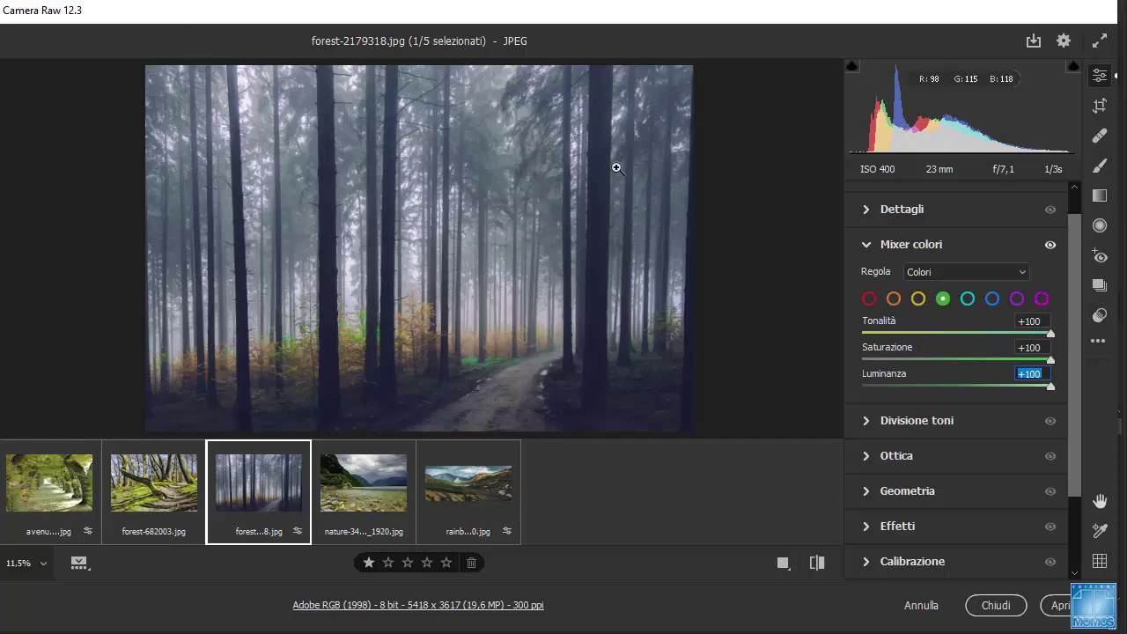
left_click_drag(1049, 387, 970, 387)
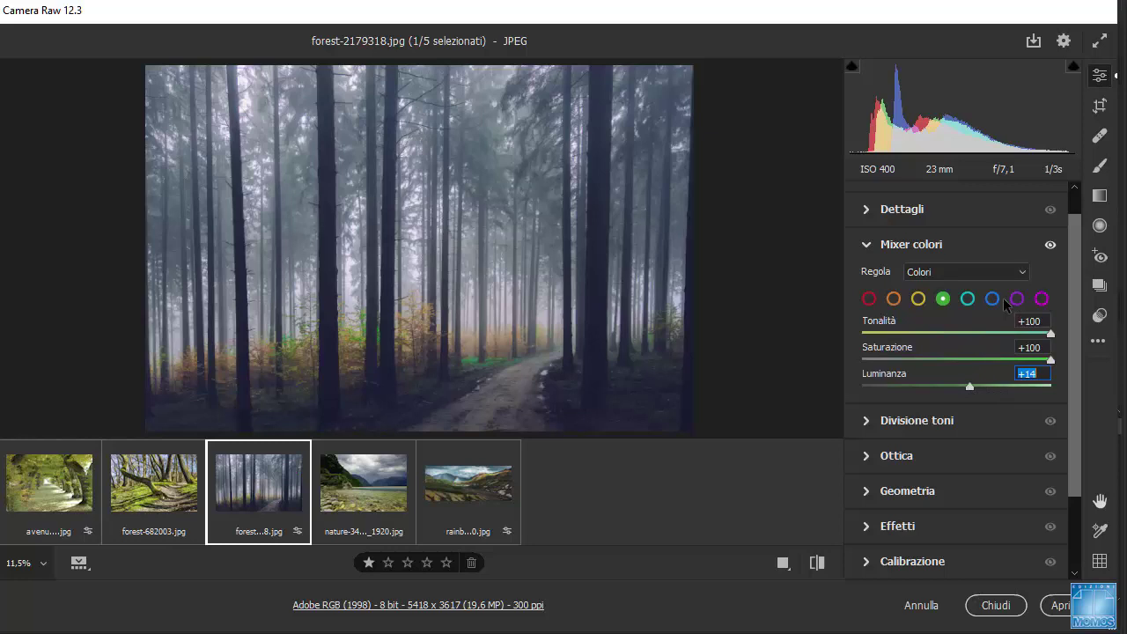
left_click_drag(1050, 360, 993, 360)
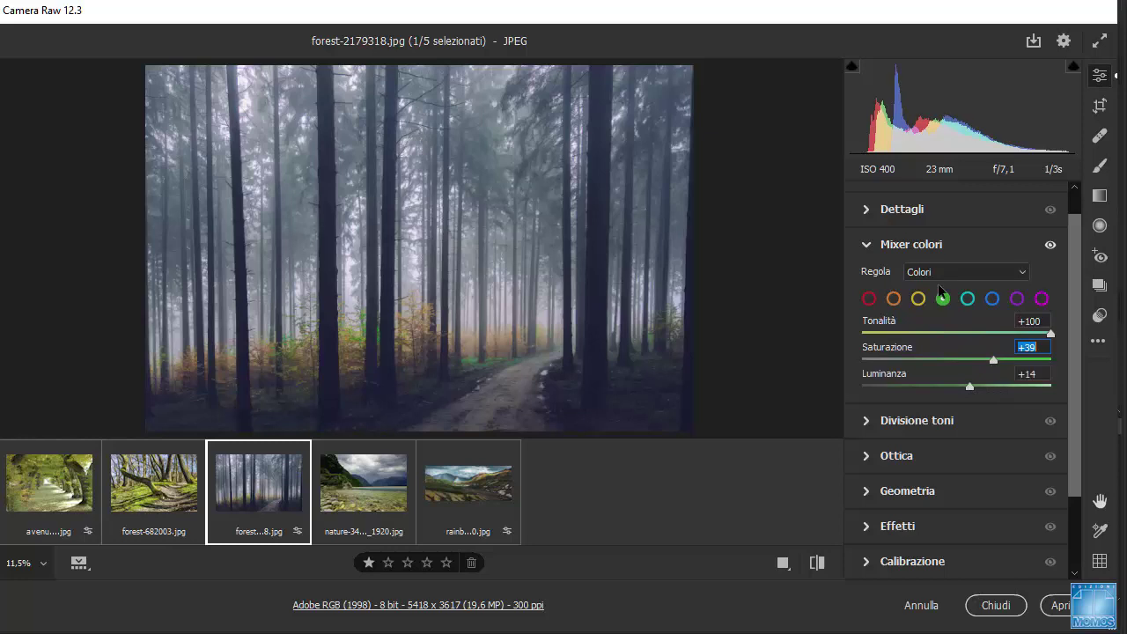
- Return the Mixer colori Regola to HSL and select nature-3450773_1920.jpg
left_click(941, 274)
left_click(937, 289)
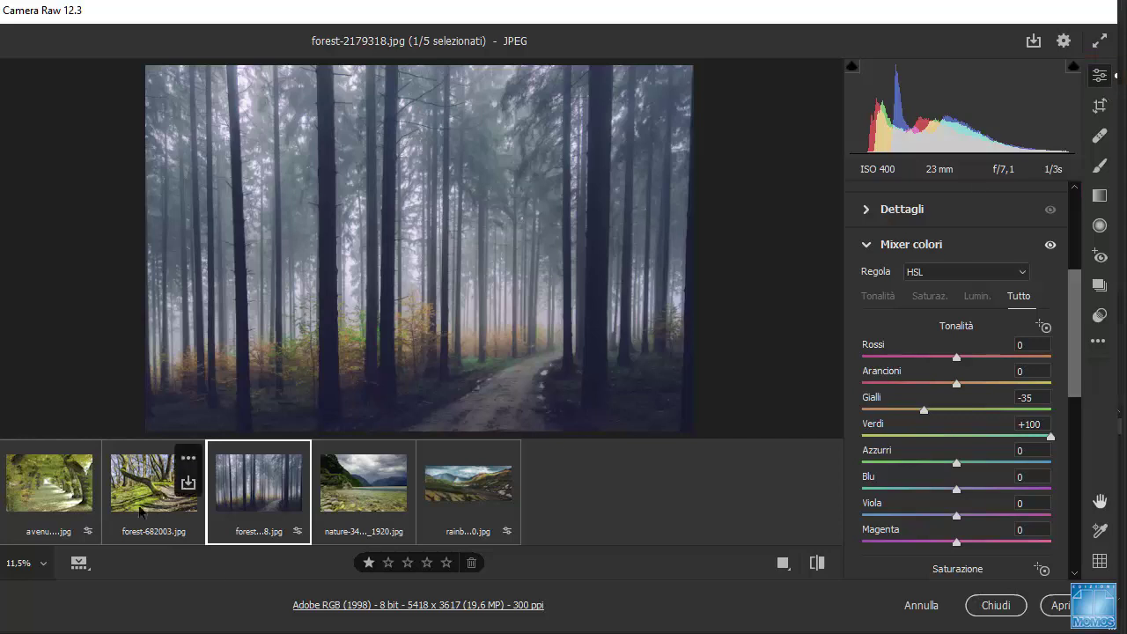
left_click(369, 480)
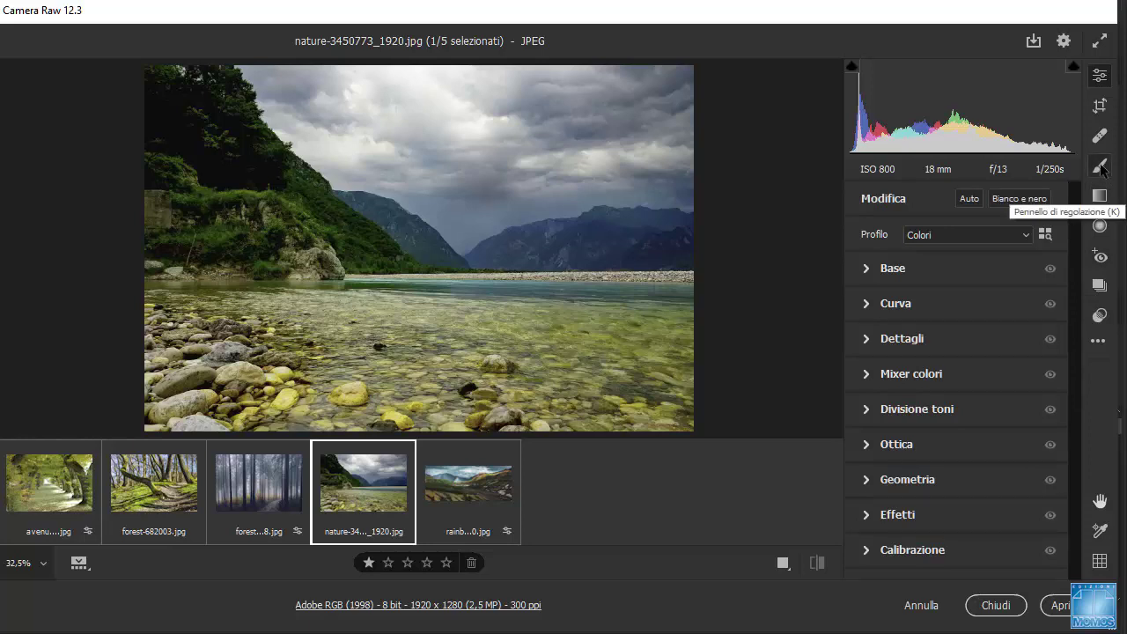
- Compare the adjustment brush, graduated filter and Filtro radiale settings, looking through the full list of Modifiche selettive down to Ripristina automaticamente i cursori
left_click(1100, 167)
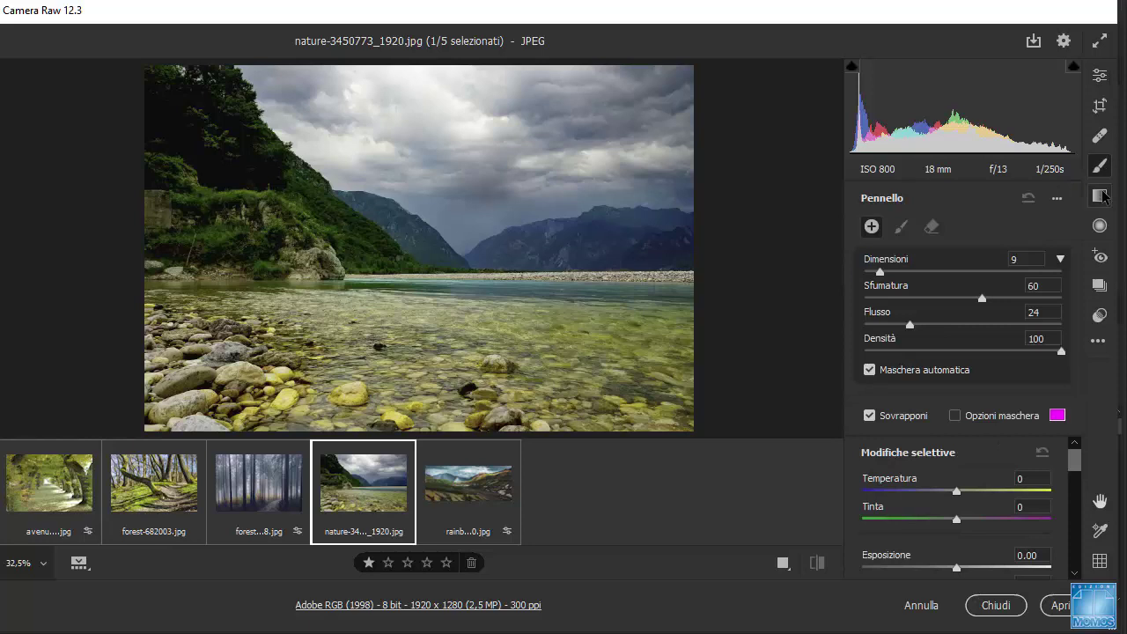
left_click(1102, 196)
left_click(1099, 226)
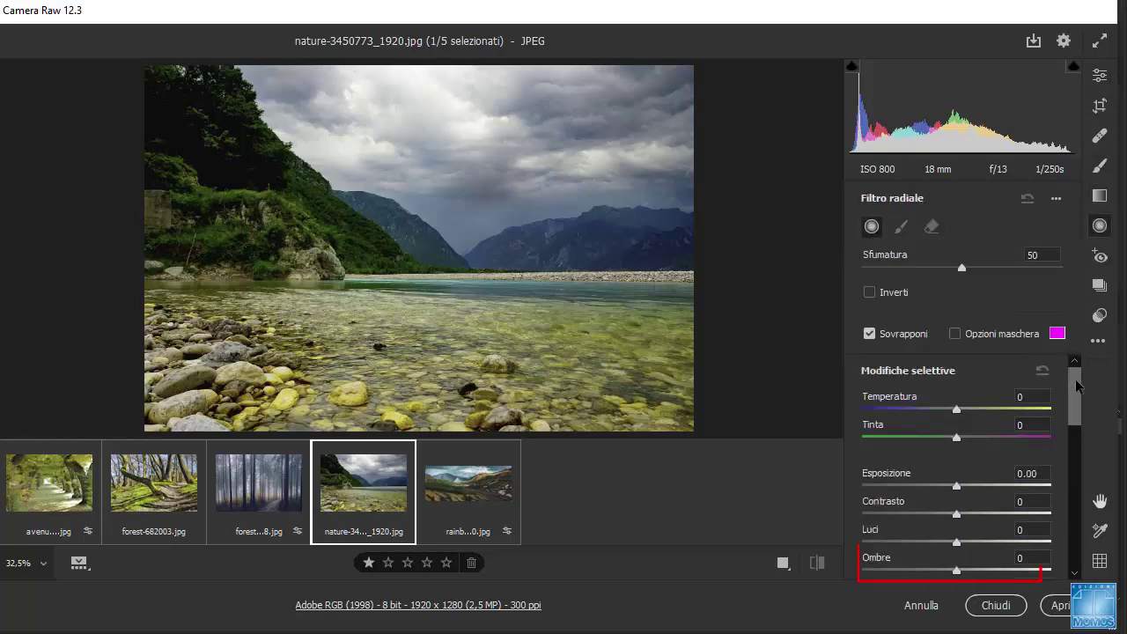
left_click_drag(1076, 384, 1054, 528)
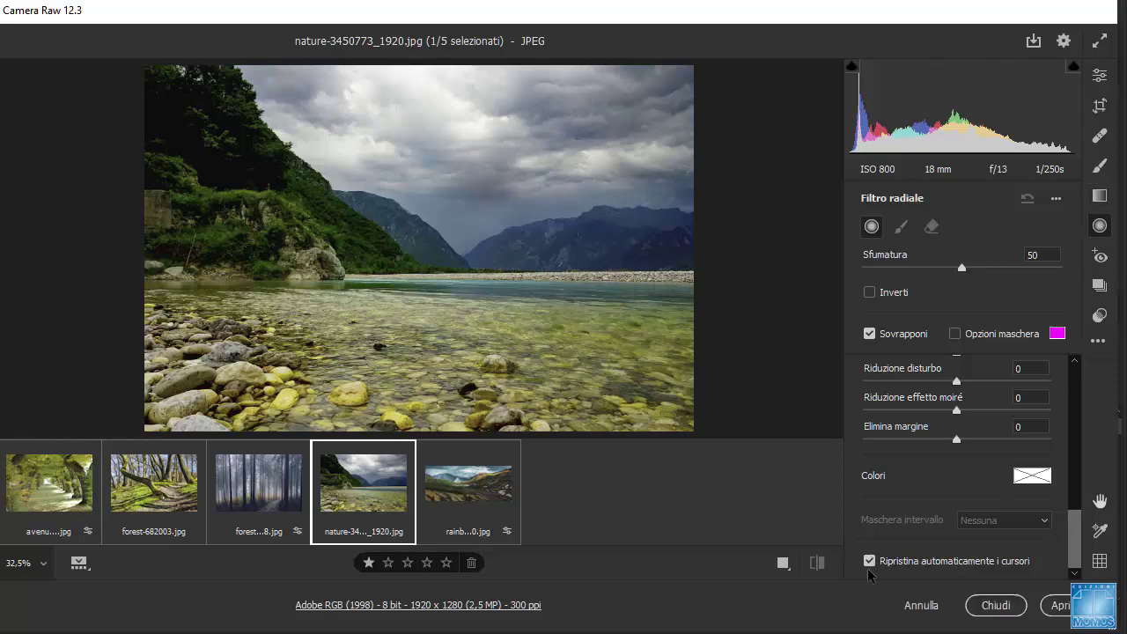
left_click_drag(1074, 541, 1080, 377)
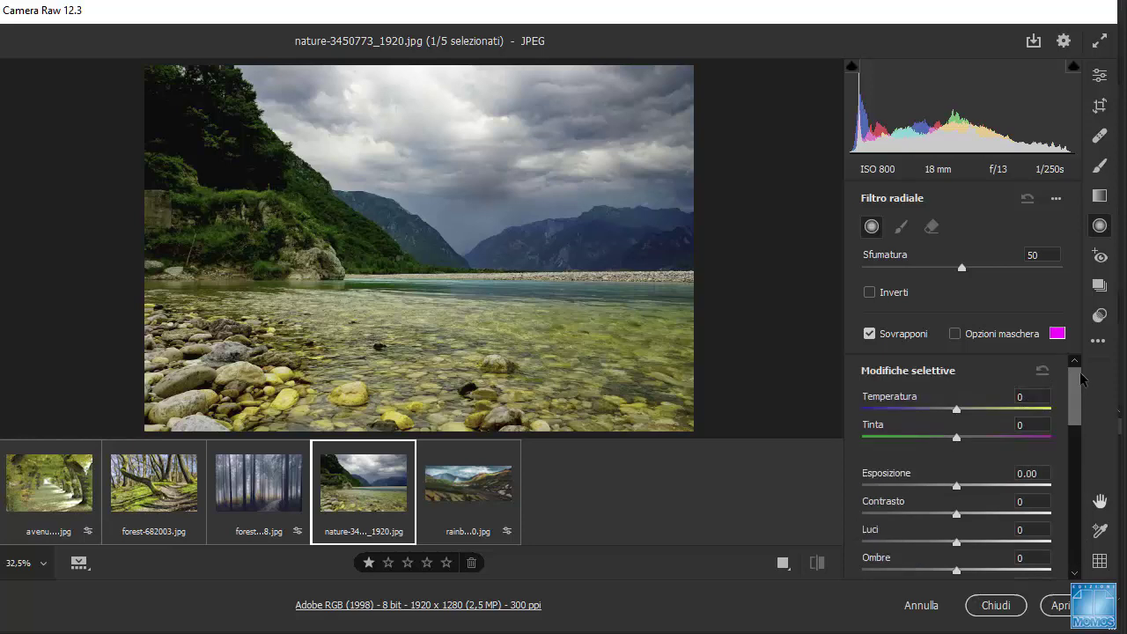
left_click(955, 334)
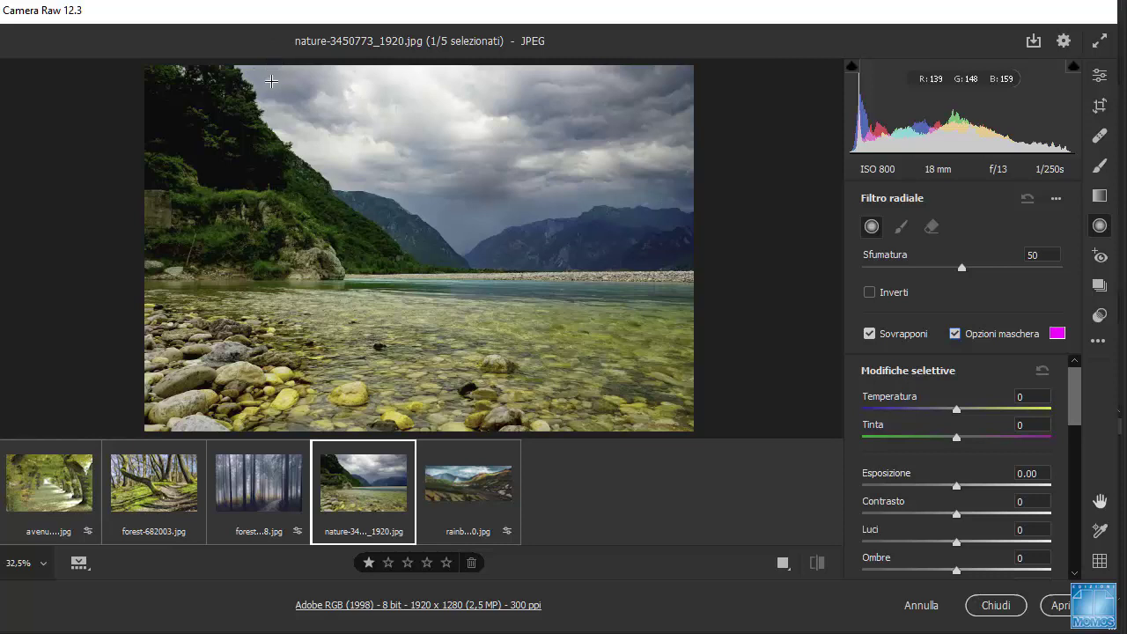
left_click_drag(277, 80, 354, 118)
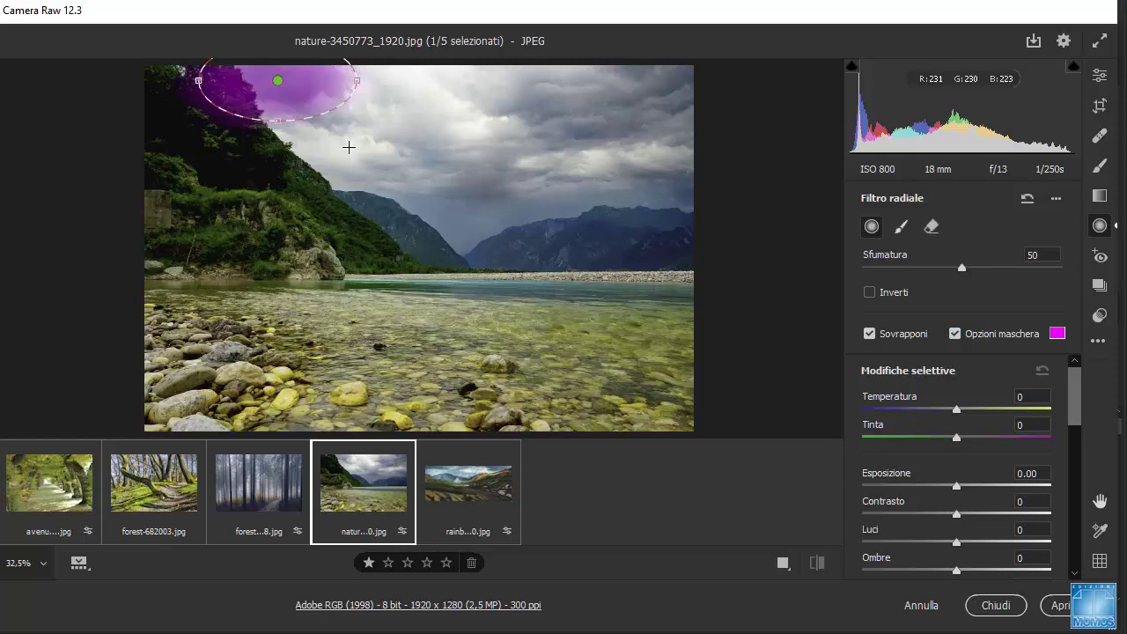
key("Delete")
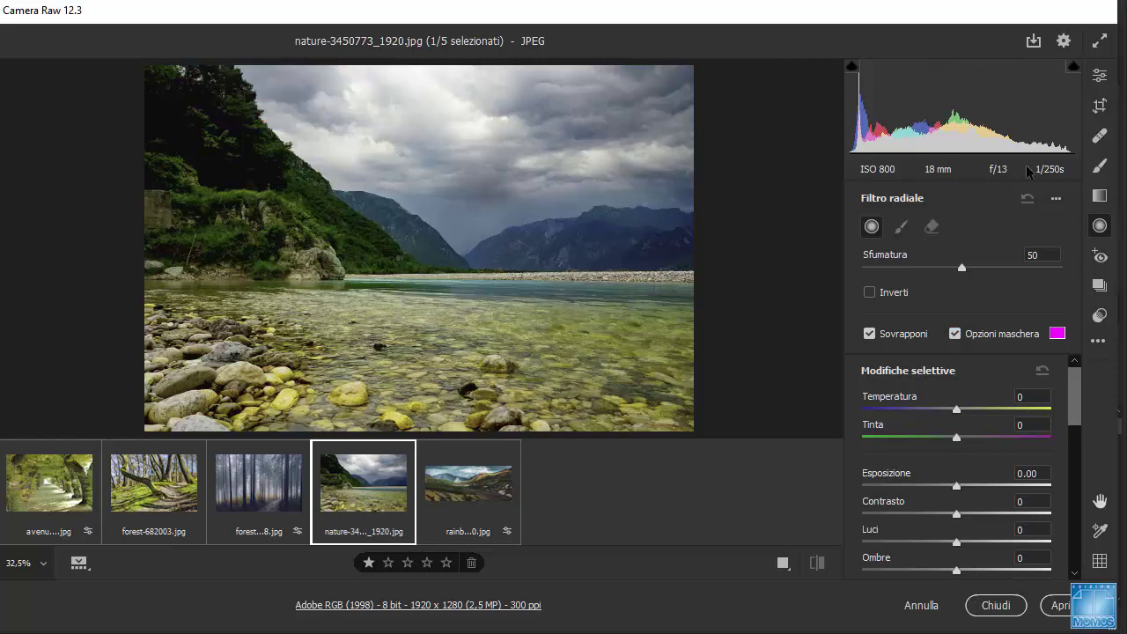
- Paint an adjustment brush mask over the cloudy sky with Opzioni maschera enabled, and disable Opzioni maschera to hide the overlay
left_click(1101, 167)
left_click(956, 416)
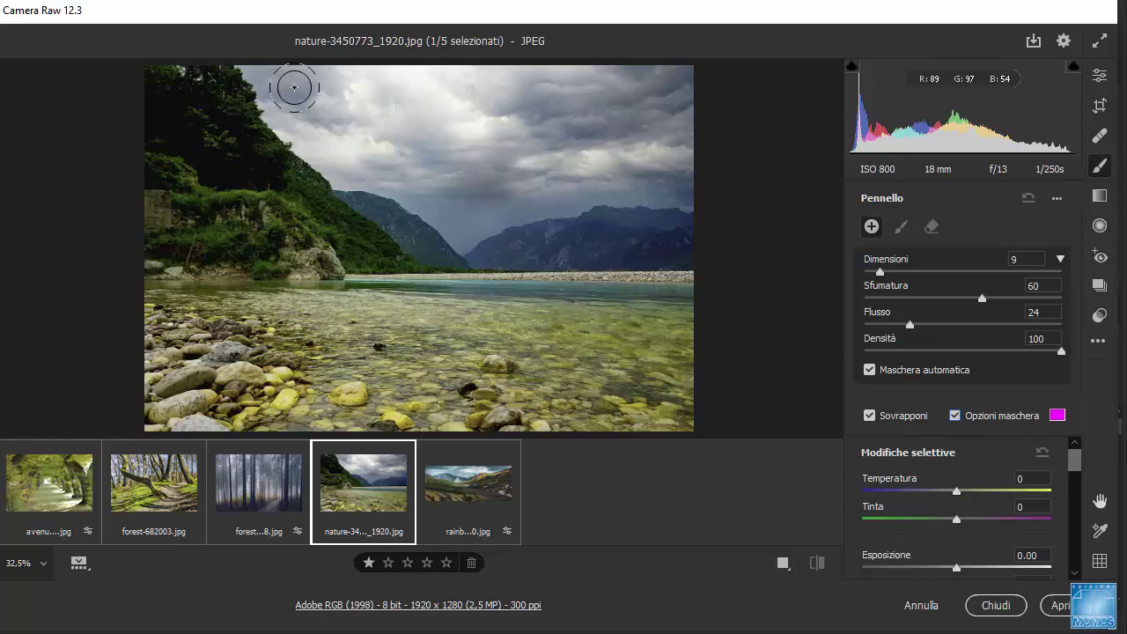
left_click_drag(287, 90, 480, 85)
mouse_move(556, 85)
left_mouse_down()
mouse_move(437, 82)
mouse_move(618, 79)
mouse_move(505, 110)
mouse_move(573, 137)
mouse_move(609, 134)
mouse_move(516, 174)
mouse_move(553, 183)
mouse_move(642, 164)
mouse_move(575, 189)
mouse_move(611, 170)
mouse_move(706, 193)
mouse_move(676, 139)
mouse_move(674, 77)
mouse_move(594, 153)
mouse_move(487, 177)
mouse_move(475, 216)
left_mouse_up()
mouse_move(409, 186)
left_mouse_down()
mouse_move(318, 152)
mouse_move(259, 74)
mouse_move(393, 95)
mouse_move(366, 148)
mouse_move(462, 131)
mouse_move(461, 150)
mouse_move(366, 154)
mouse_move(258, 40)
mouse_move(457, 76)
mouse_move(475, 58)
mouse_move(683, 61)
mouse_move(677, 115)
mouse_move(582, 154)
mouse_move(558, 179)
mouse_move(656, 181)
left_mouse_up()
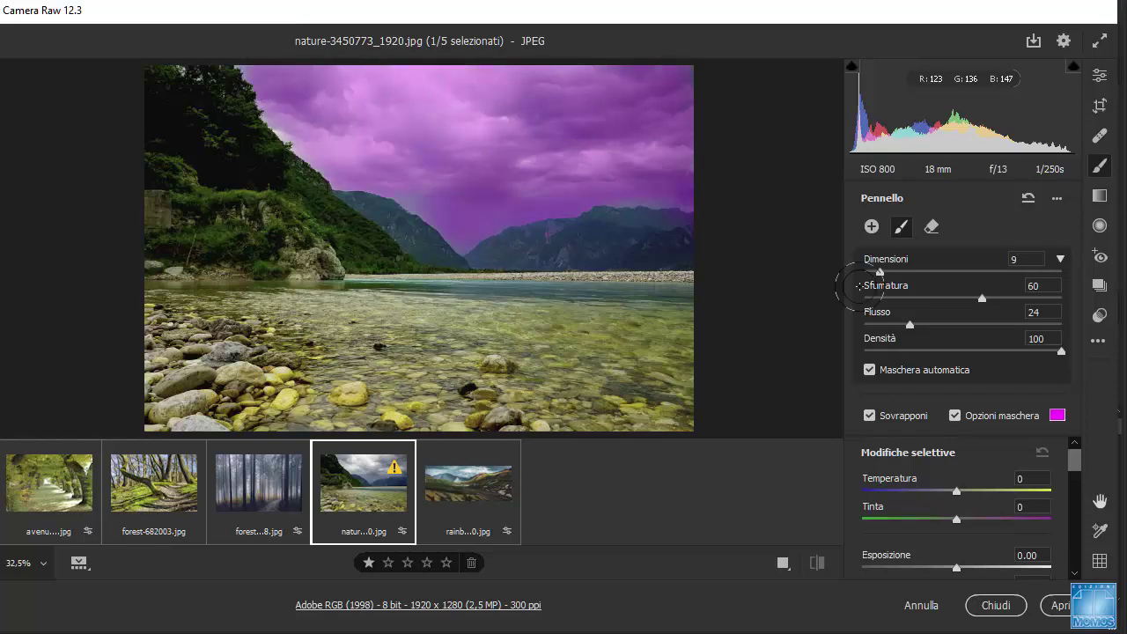
left_click(956, 415)
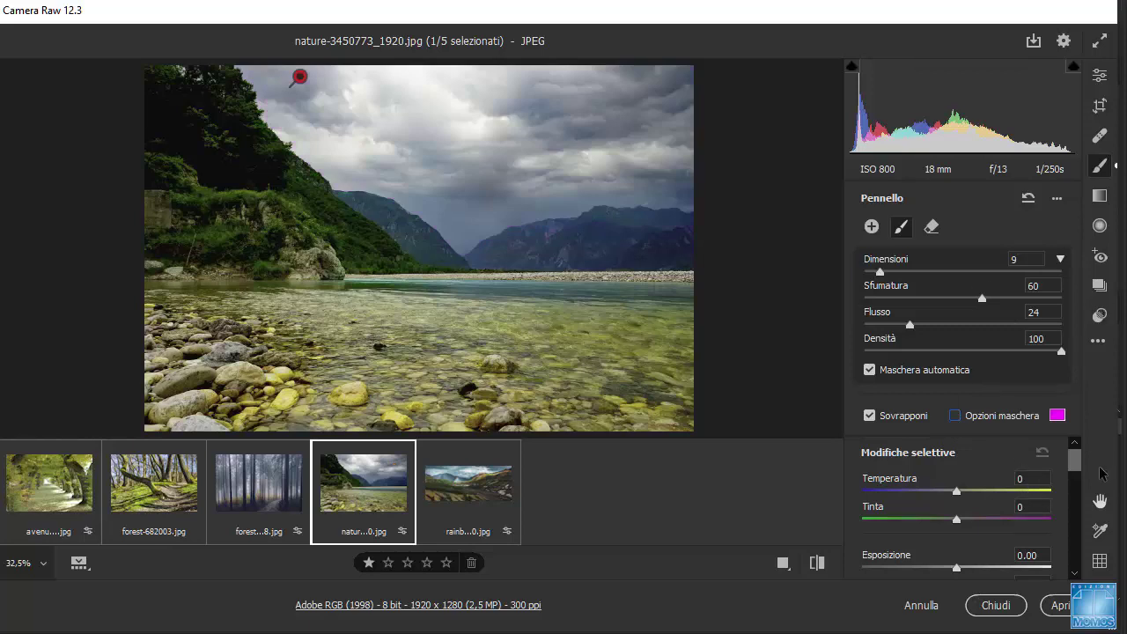
- Set the sky brush adjustment's Contrasto to +41 and shift its Tonalità to +17.7, and try Tonalità at -22.8
scroll(1074, 464, "down", 5)
scroll(1069, 453, "up", 5)
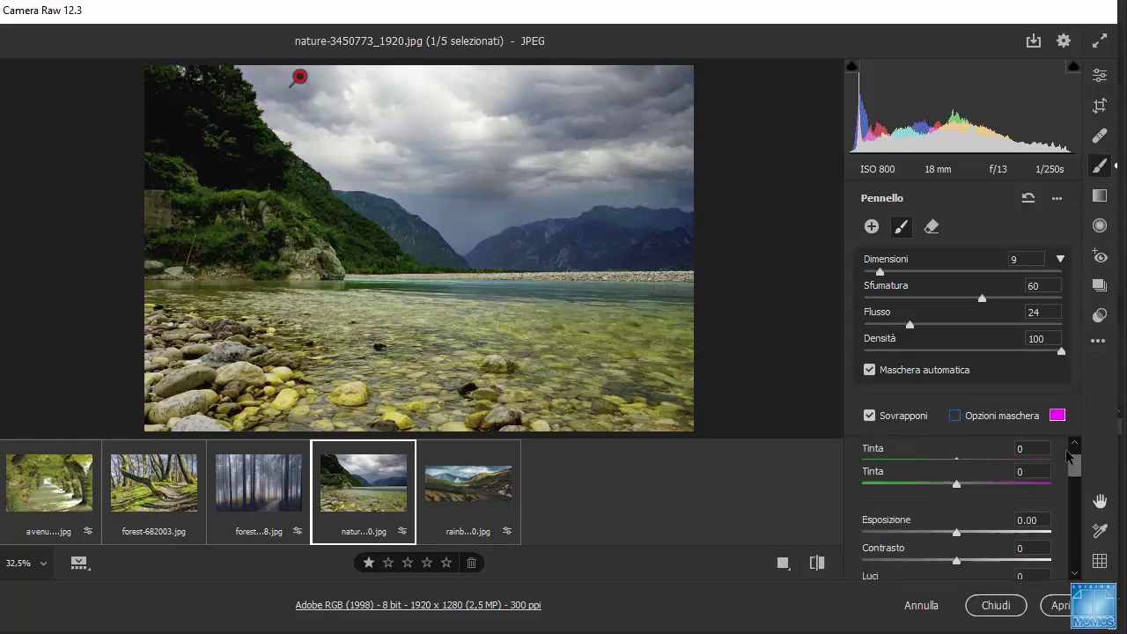
scroll(1065, 462, "down", 3)
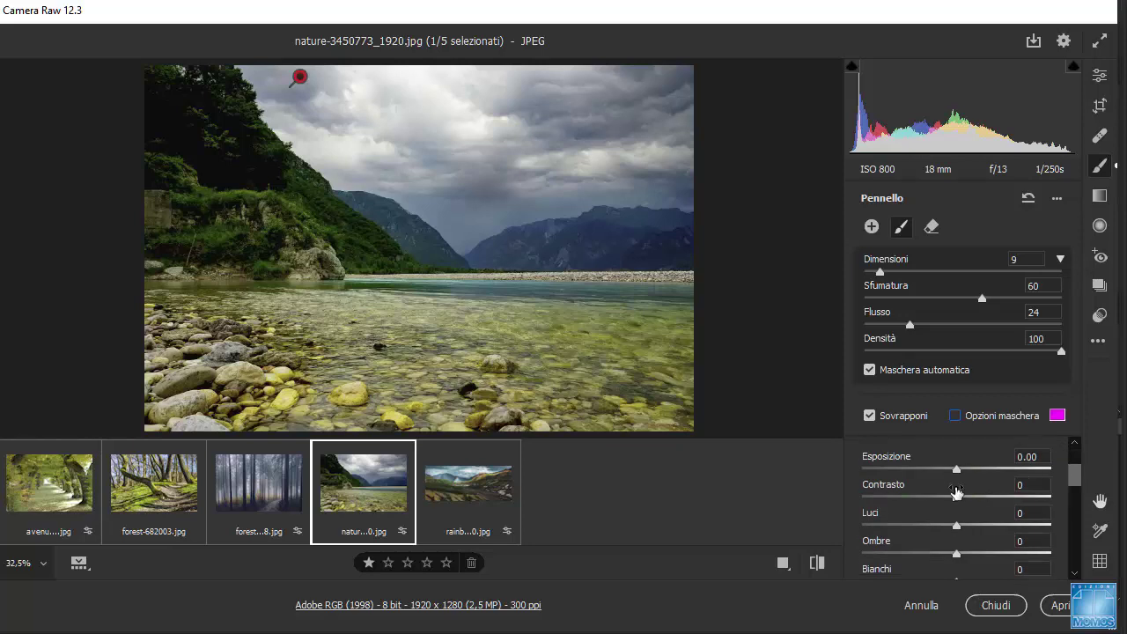
left_click_drag(960, 499, 995, 499)
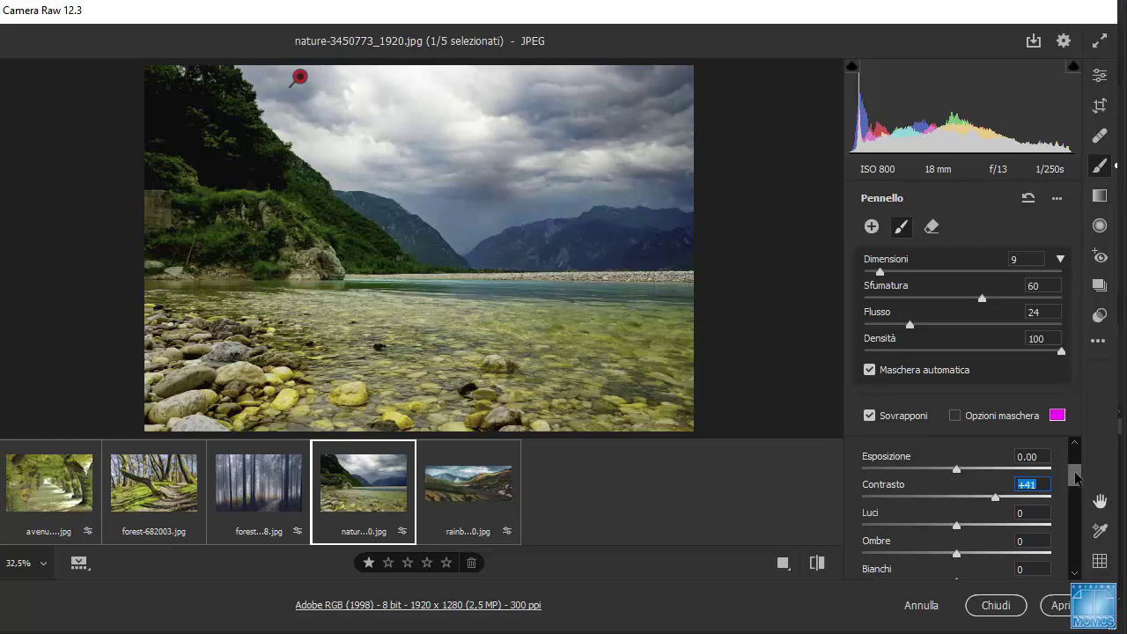
left_click_drag(1074, 478, 1064, 519)
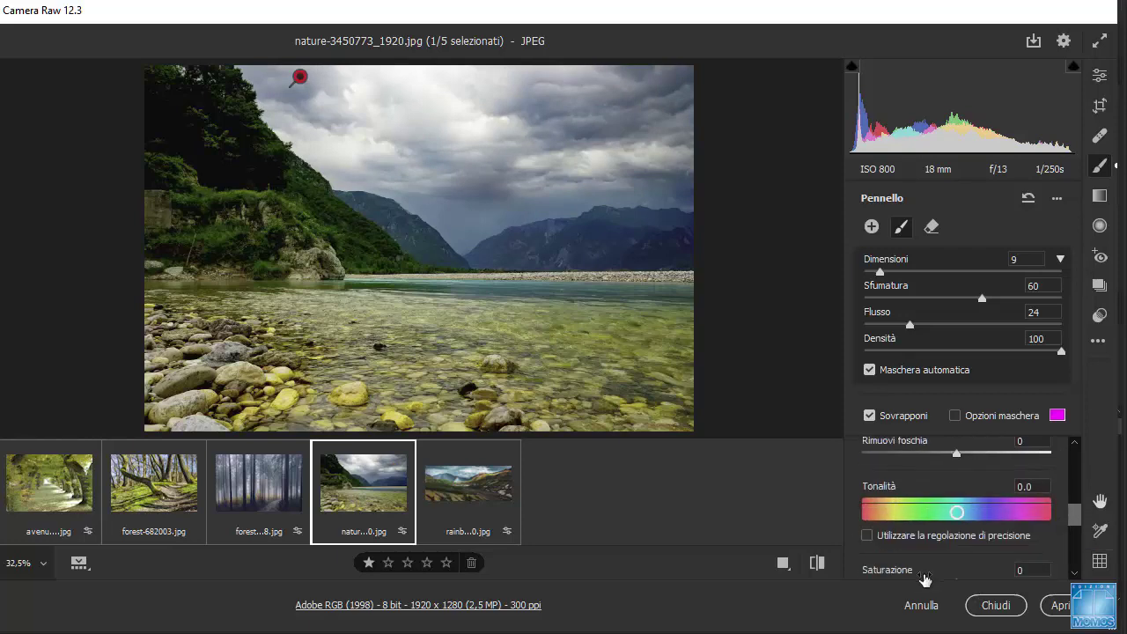
mouse_move(957, 516)
left_mouse_down()
mouse_move(1010, 513)
mouse_move(889, 524)
mouse_move(1056, 521)
mouse_move(945, 519)
mouse_move(966, 512)
left_mouse_up()
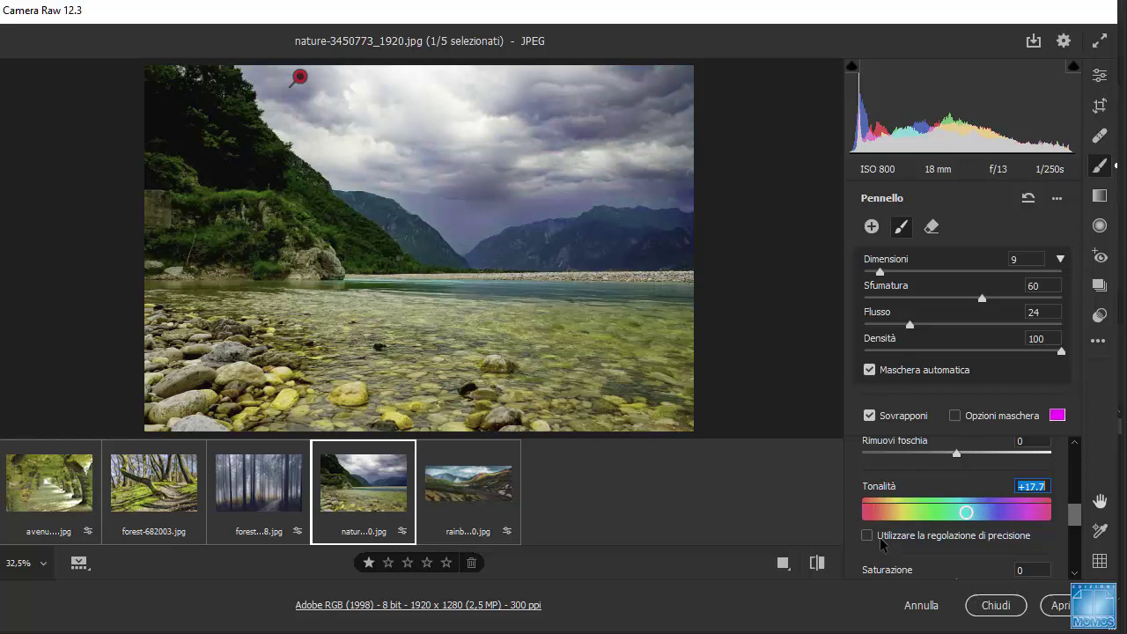
mouse_move(966, 512)
left_mouse_down()
mouse_move(985, 512)
mouse_move(946, 511)
left_mouse_up()
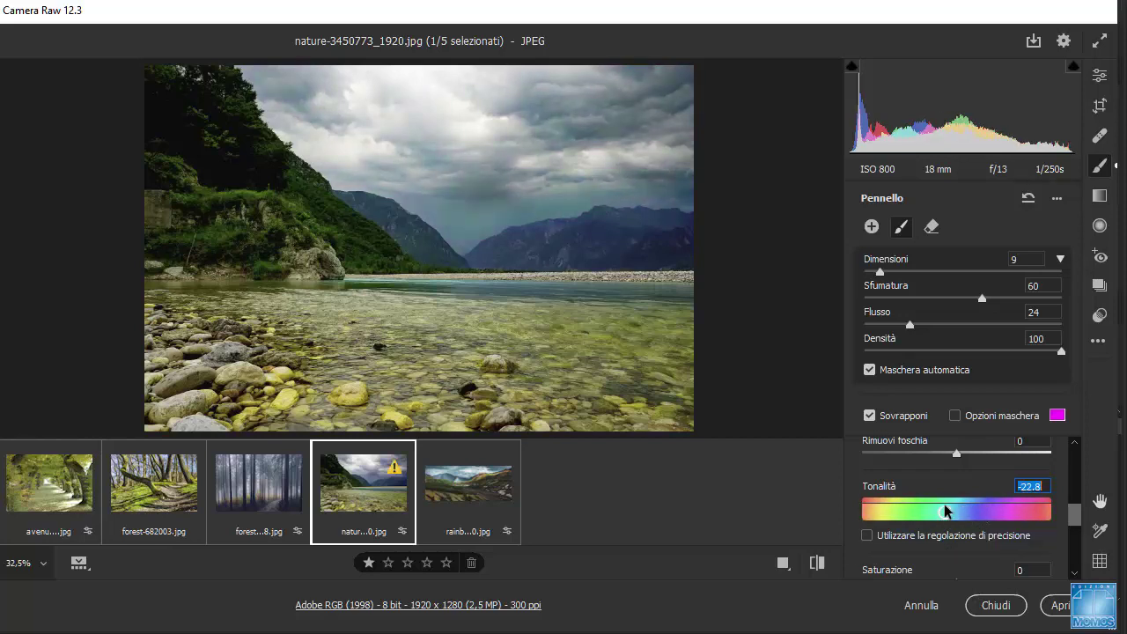
- Fine-tune the sky's Tonalità to -15.1 using Utilizzare la regolazione di precisione, and disable that option with Tonalità at +21.1
left_click(869, 536)
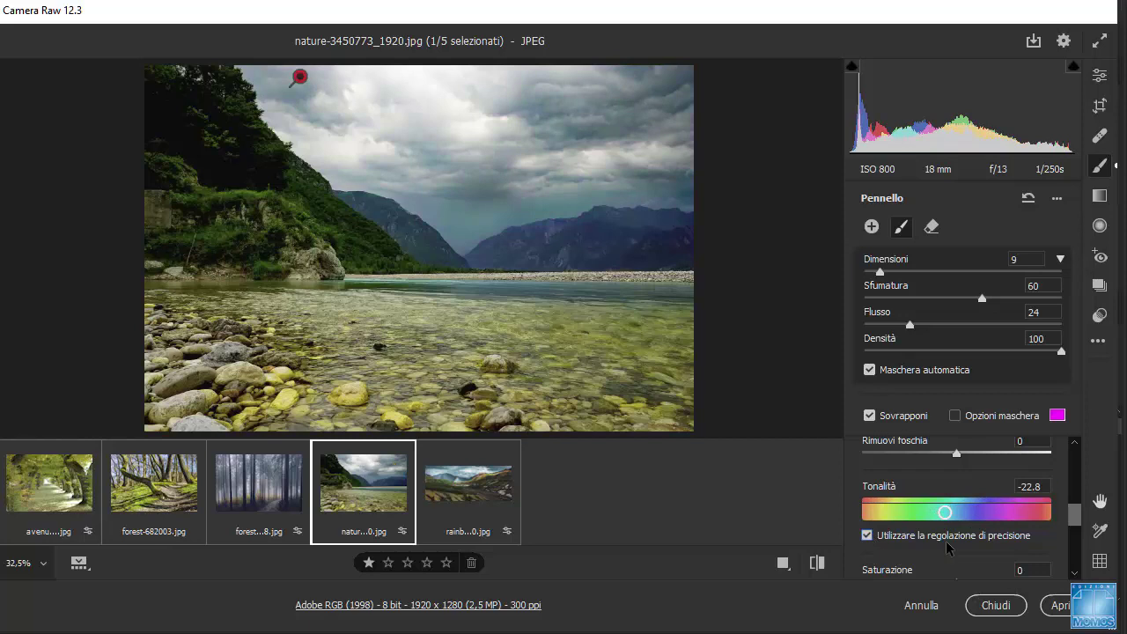
left_click_drag(944, 512, 1011, 515)
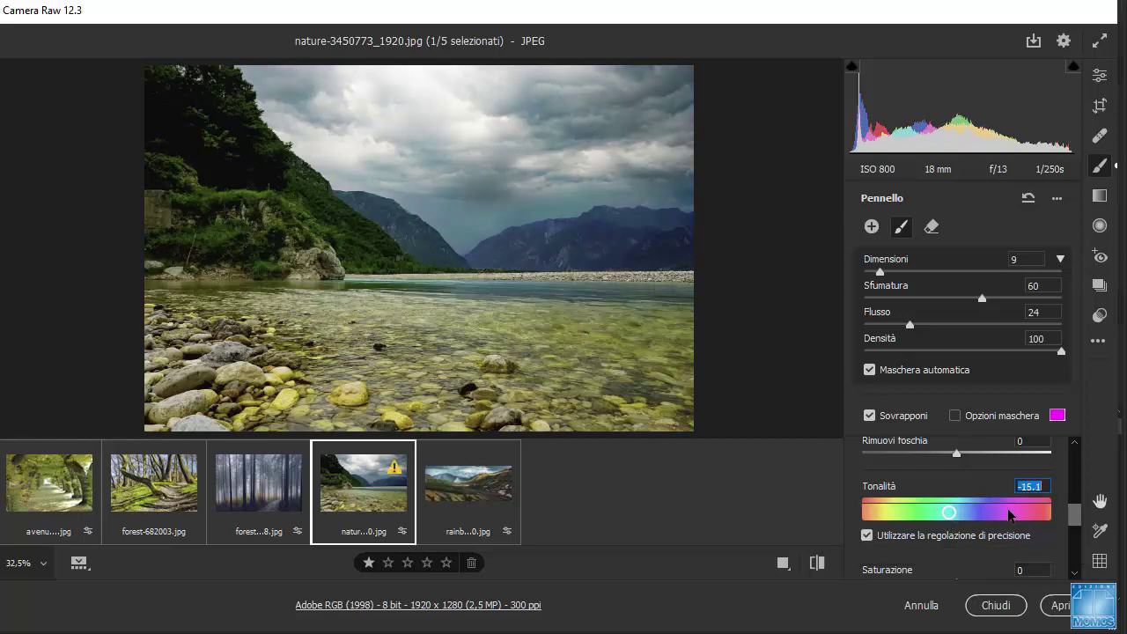
mouse_move(943, 519)
left_mouse_down()
mouse_move(978, 519)
mouse_move(924, 521)
mouse_move(1009, 519)
mouse_move(996, 520)
left_mouse_up()
left_click(954, 514)
left_click(867, 536)
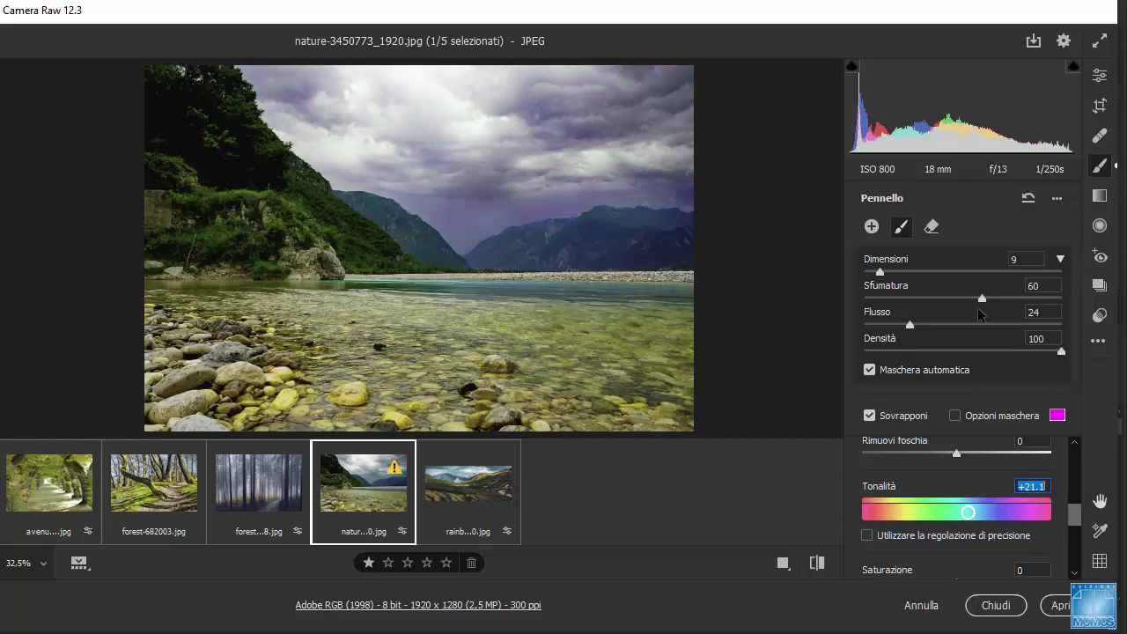
- Clear the brush adjustments from the photo and activate Filtro graduato
left_click(1026, 201)
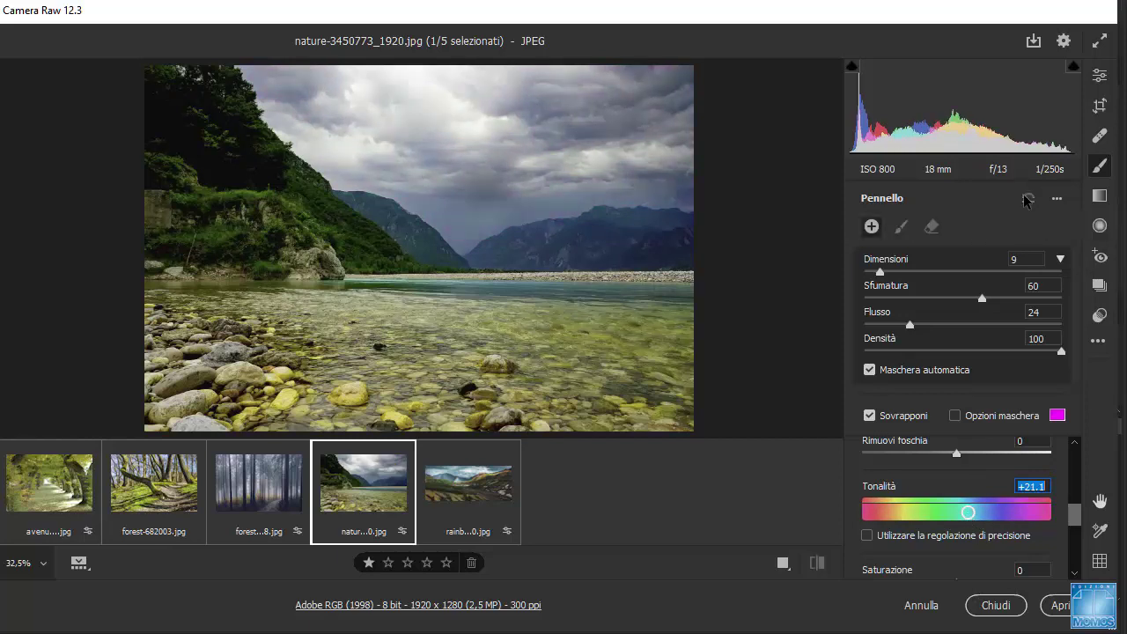
left_click(1105, 204)
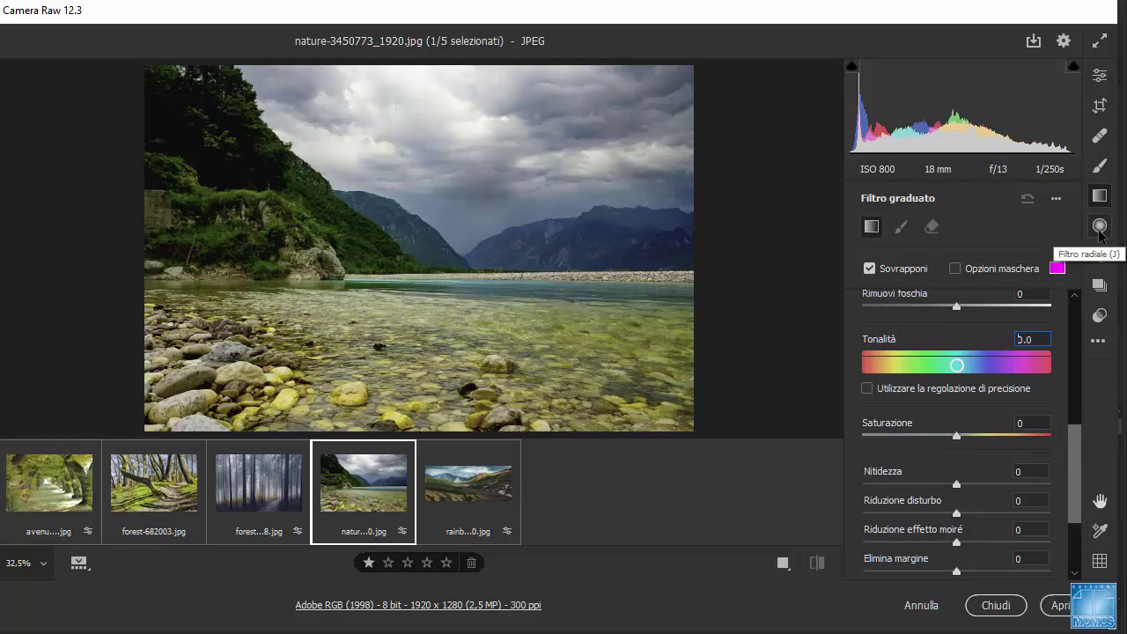
left_click(1099, 225)
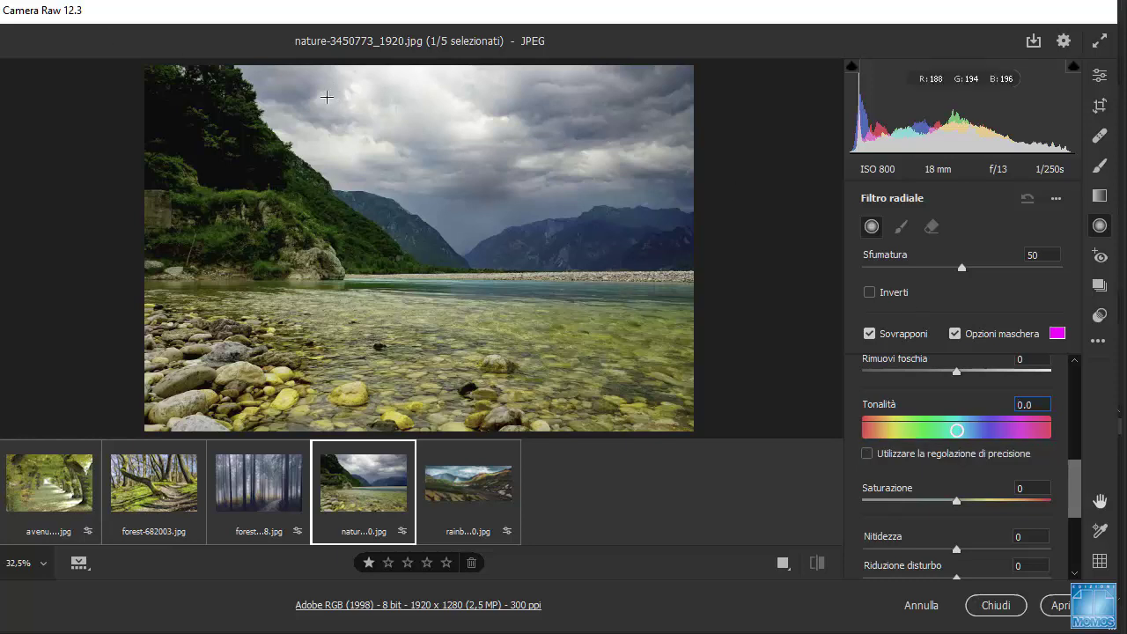
left_click(1099, 196)
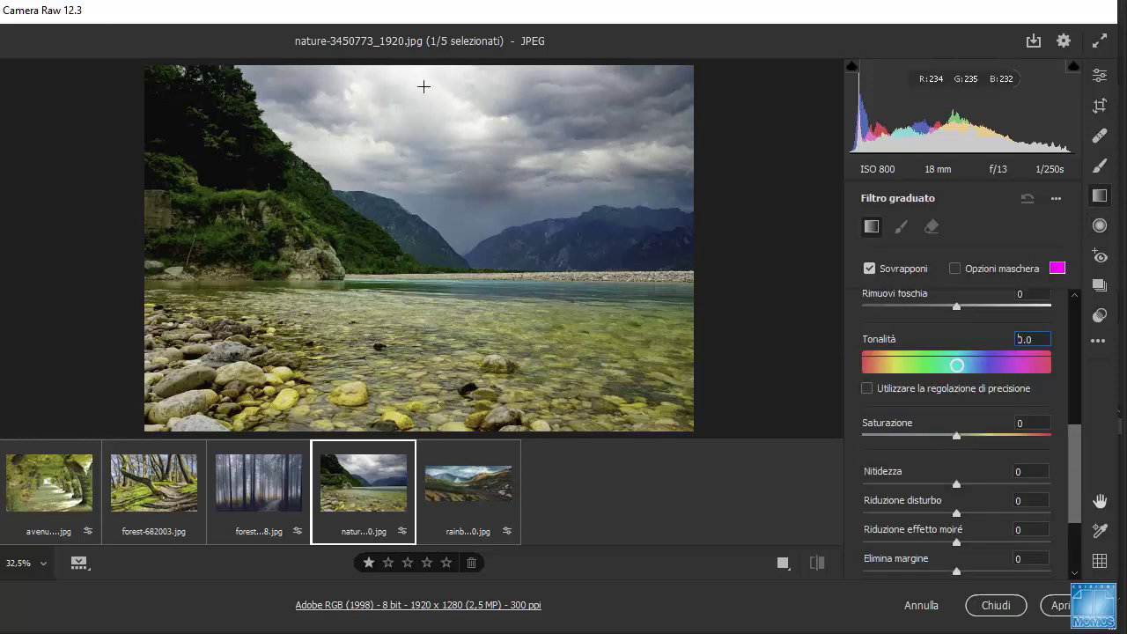
- Apply a graduated filter from the upper sky down to the water with Esposizione -0.70, Contrasto +50 and Luci +32
left_click_drag(423, 86, 418, 300)
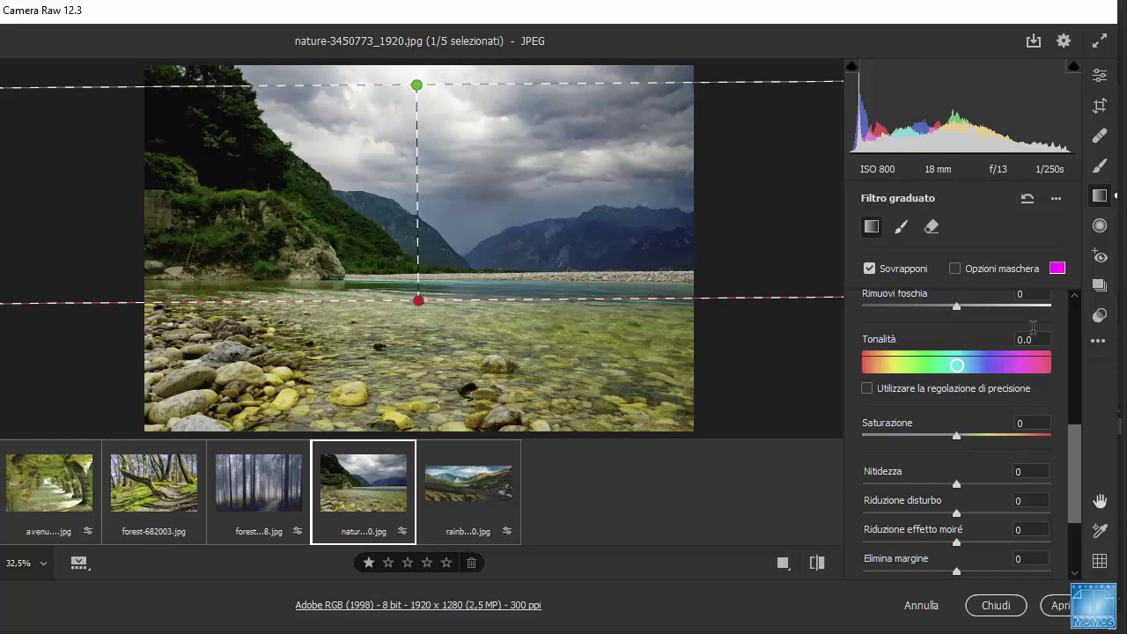
scroll(1028, 335, "up", 5)
left_click_drag(956, 315, 1003, 341)
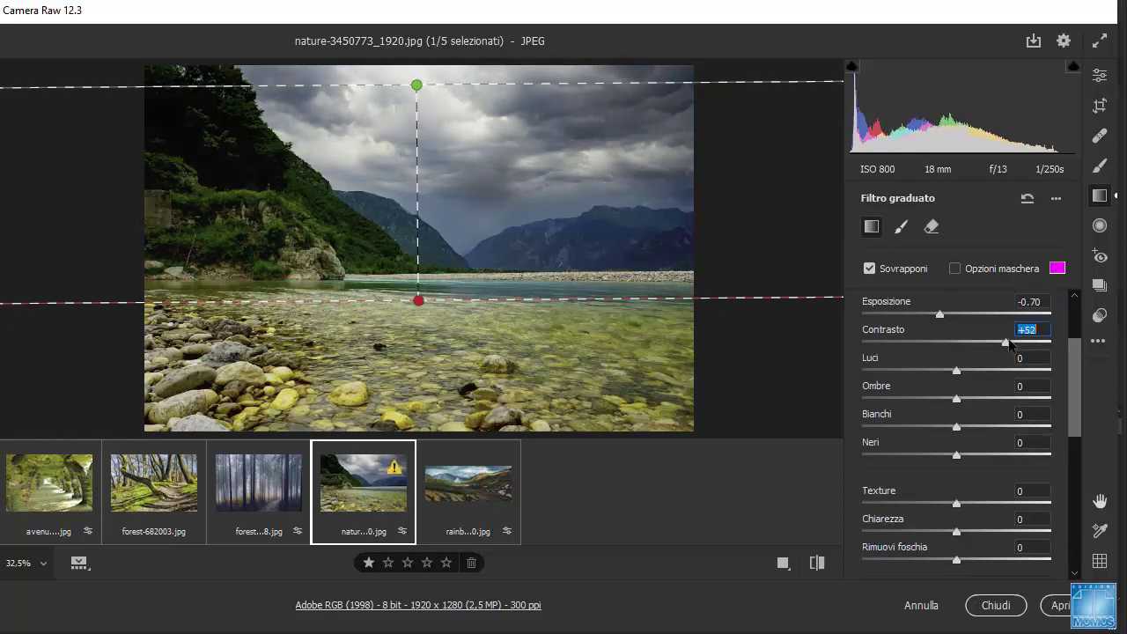
left_click_drag(957, 370, 1007, 374)
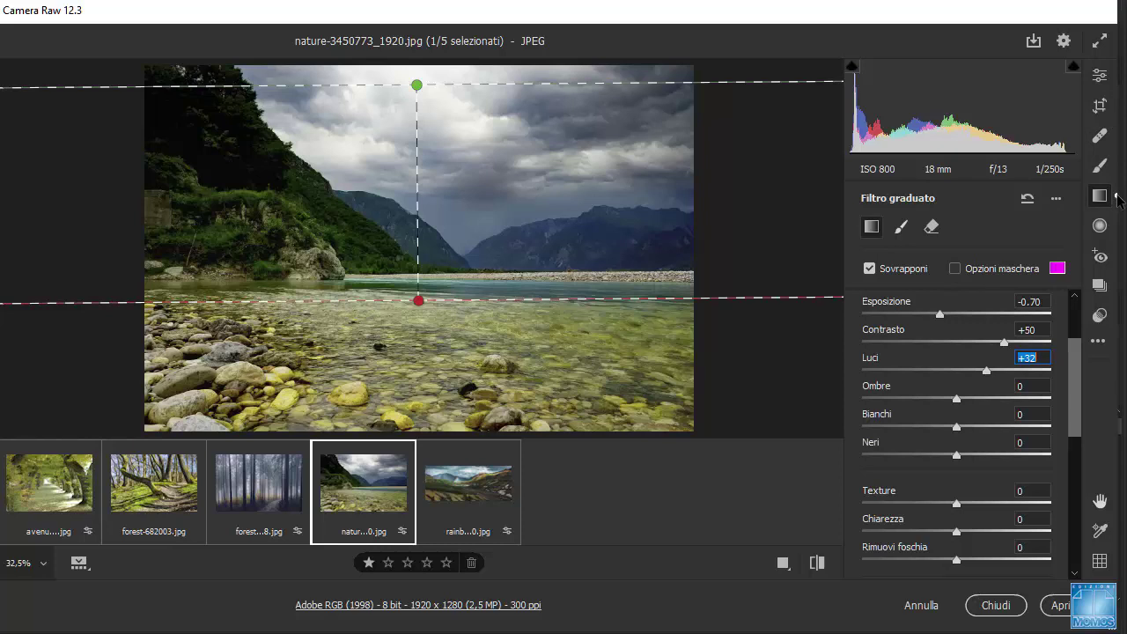
- Paint a brush adjustment over the river water and its stones, with Tonalità +113.6 and Saturazione -60
left_click(1101, 167)
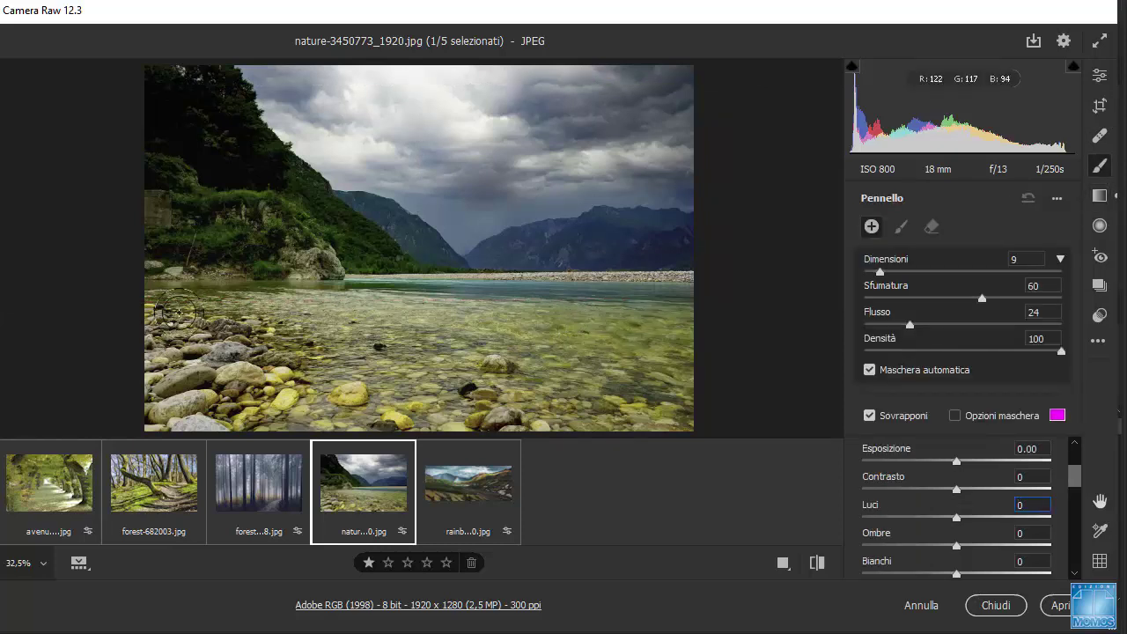
left_click_drag(180, 315, 449, 323)
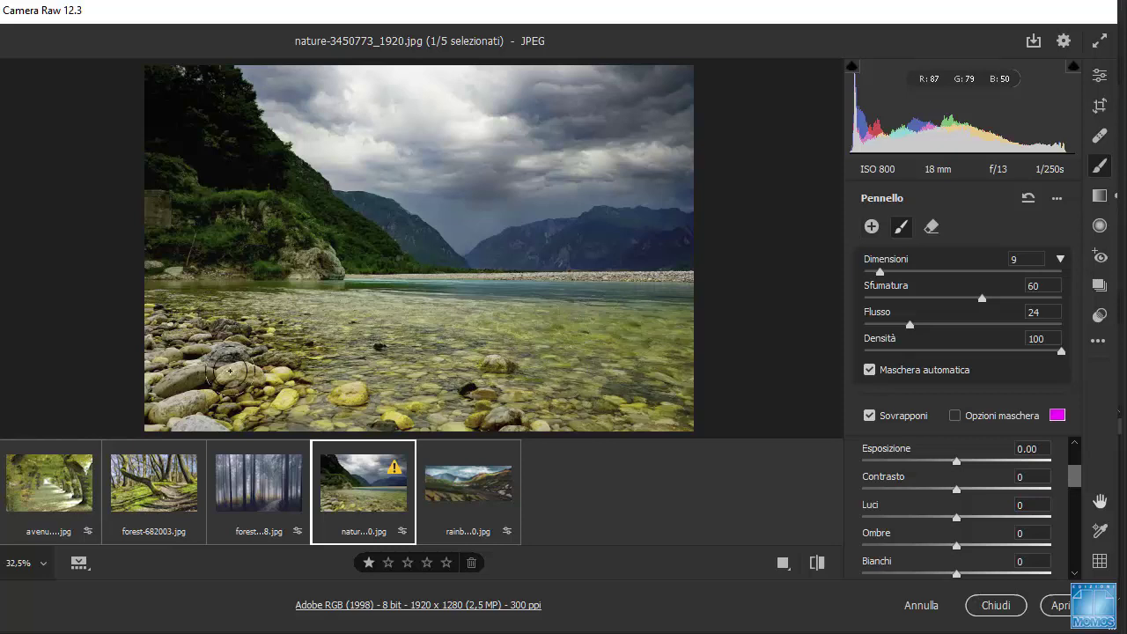
scroll(1004, 453, "down", 6)
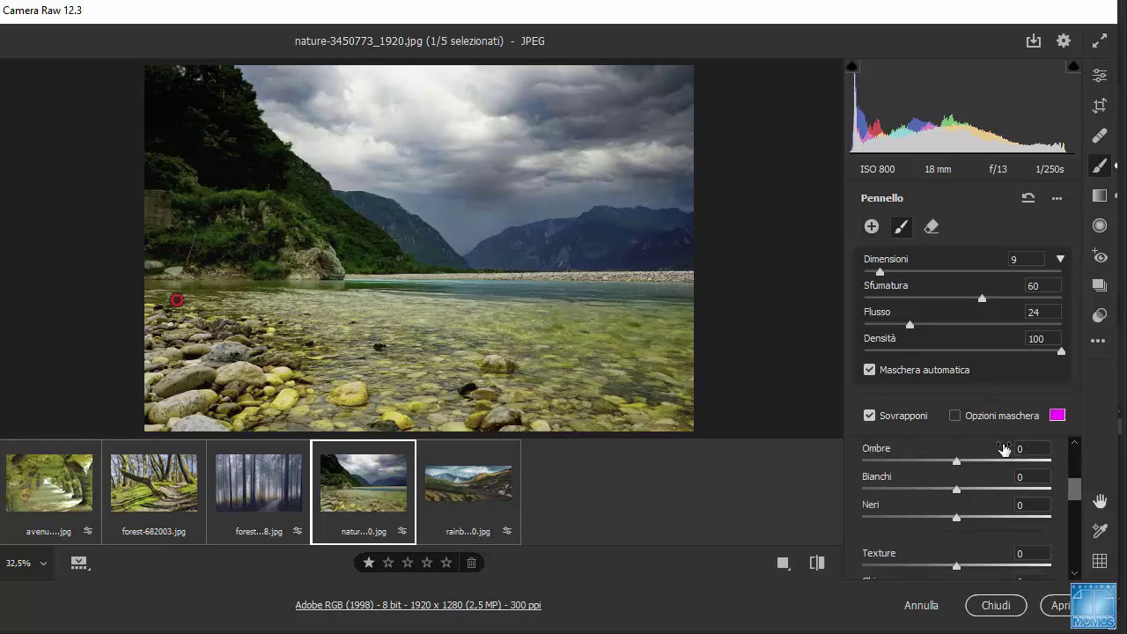
scroll(980, 496, "down", 2)
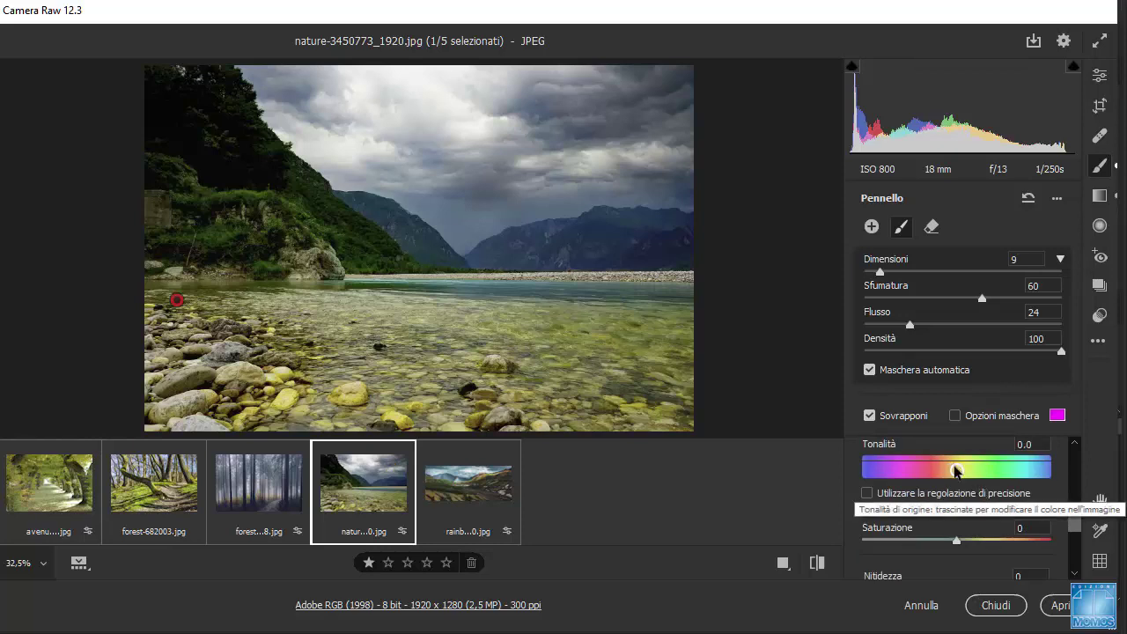
left_click_drag(957, 469, 1017, 469)
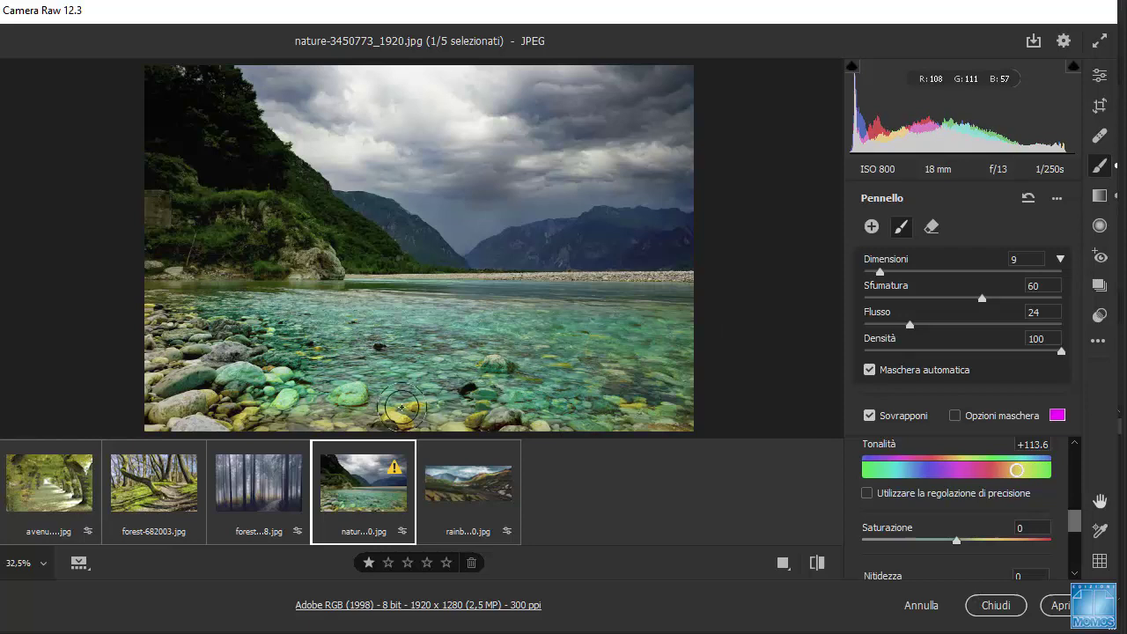
mouse_move(158, 356)
left_mouse_down()
mouse_move(176, 411)
mouse_move(199, 355)
mouse_move(252, 306)
mouse_move(146, 339)
left_mouse_up()
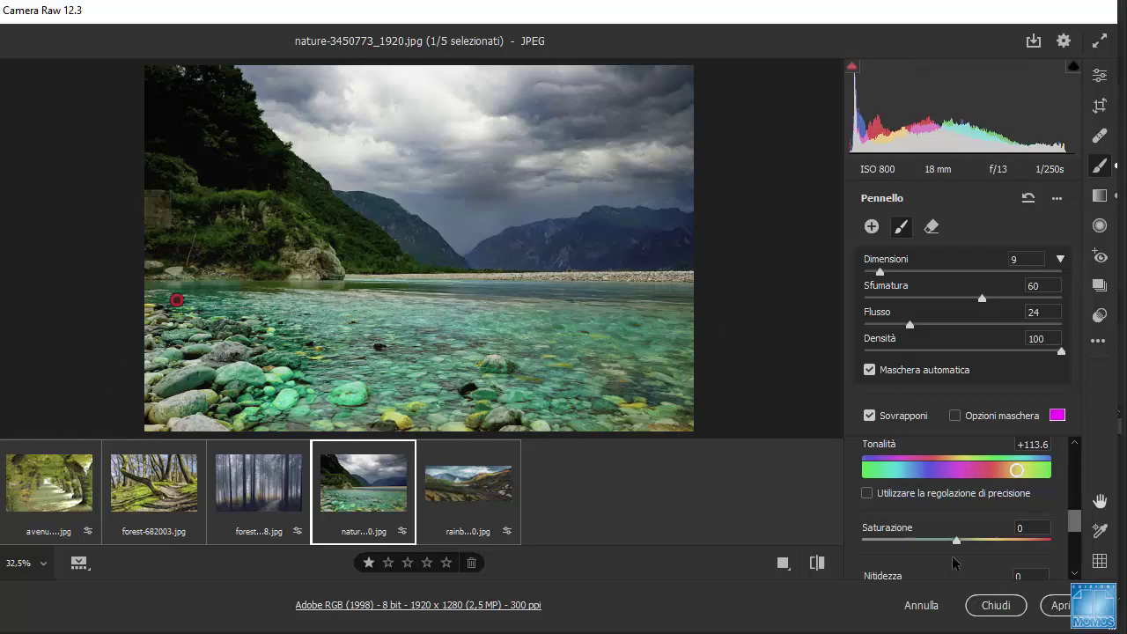
left_click_drag(959, 546, 903, 541)
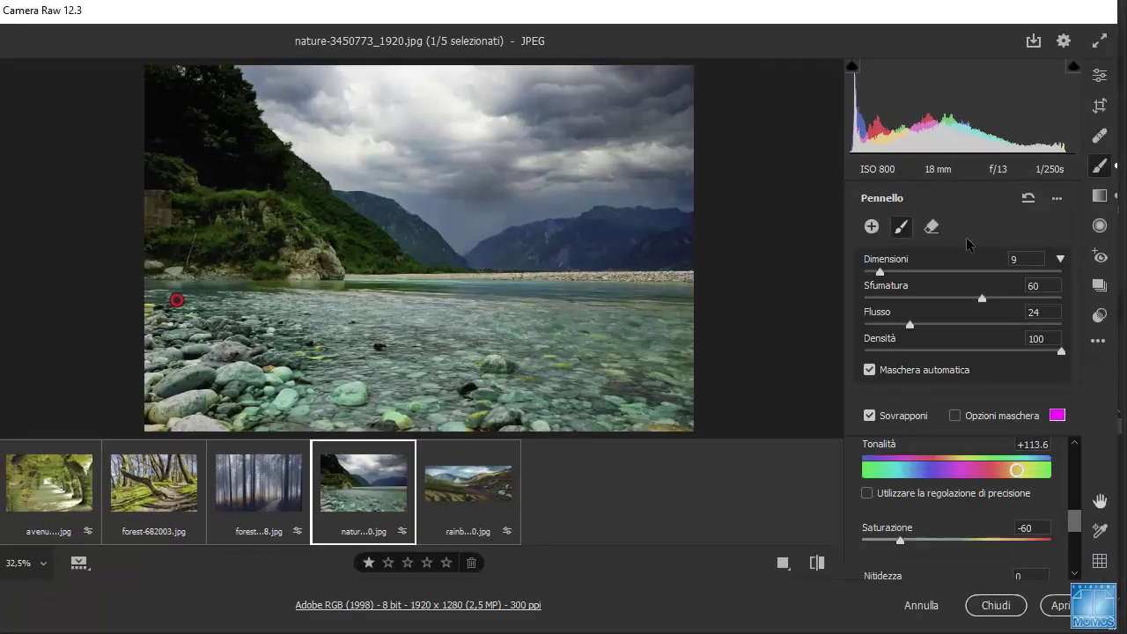
- Start a new brush adjustment with the brush Dimensioni set to 22
key("bracketright")
key("bracketright")
key("bracketright")
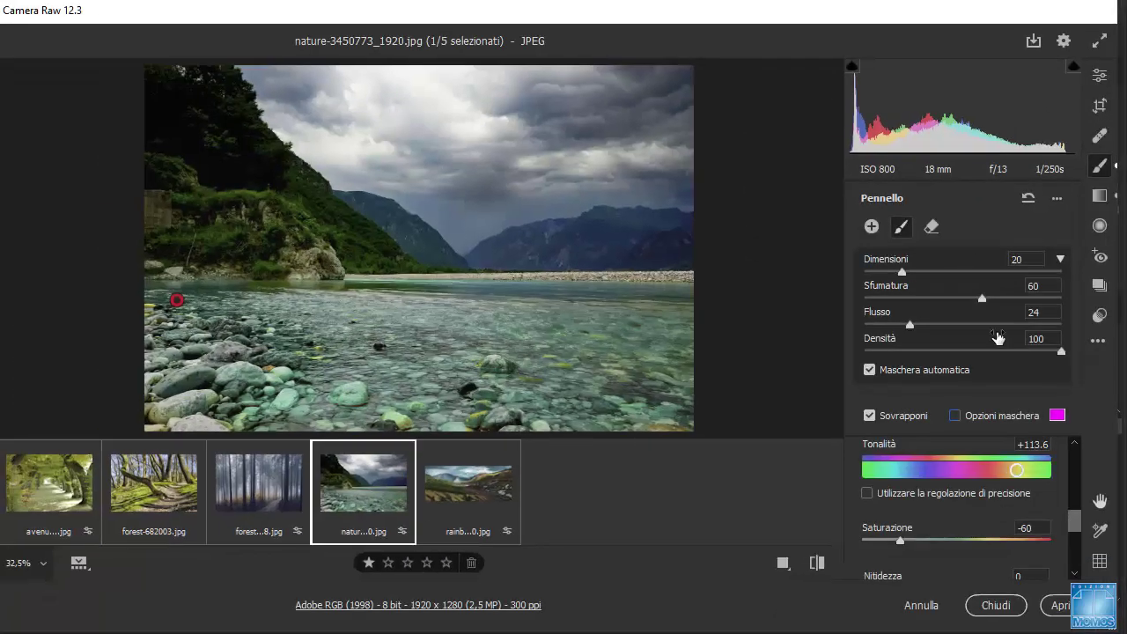
left_click(870, 228)
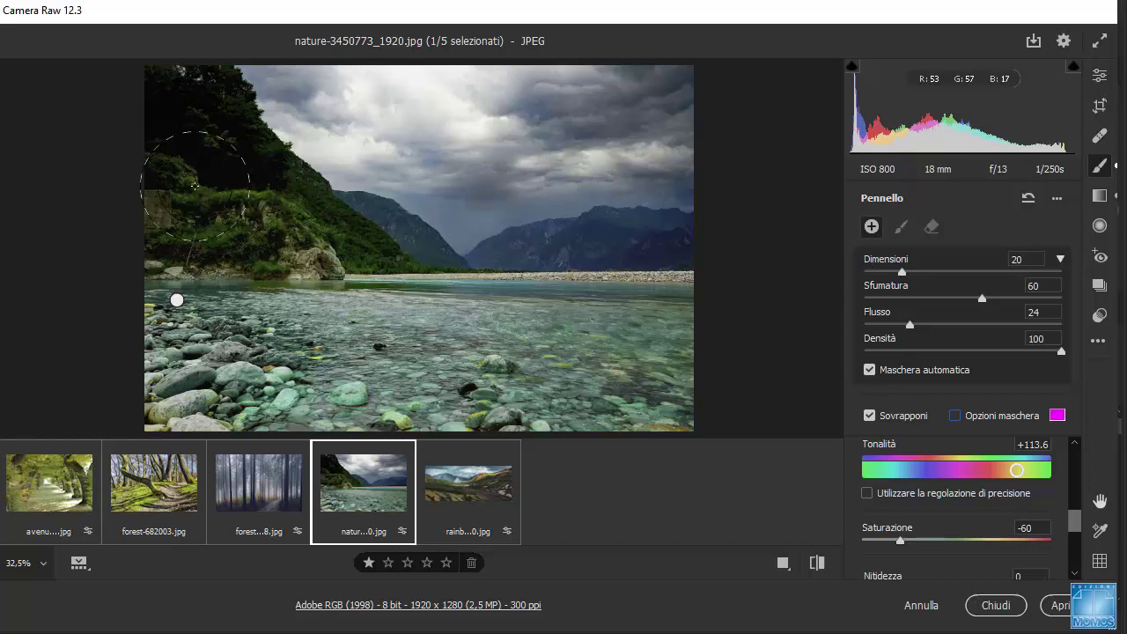
key("bracketright")
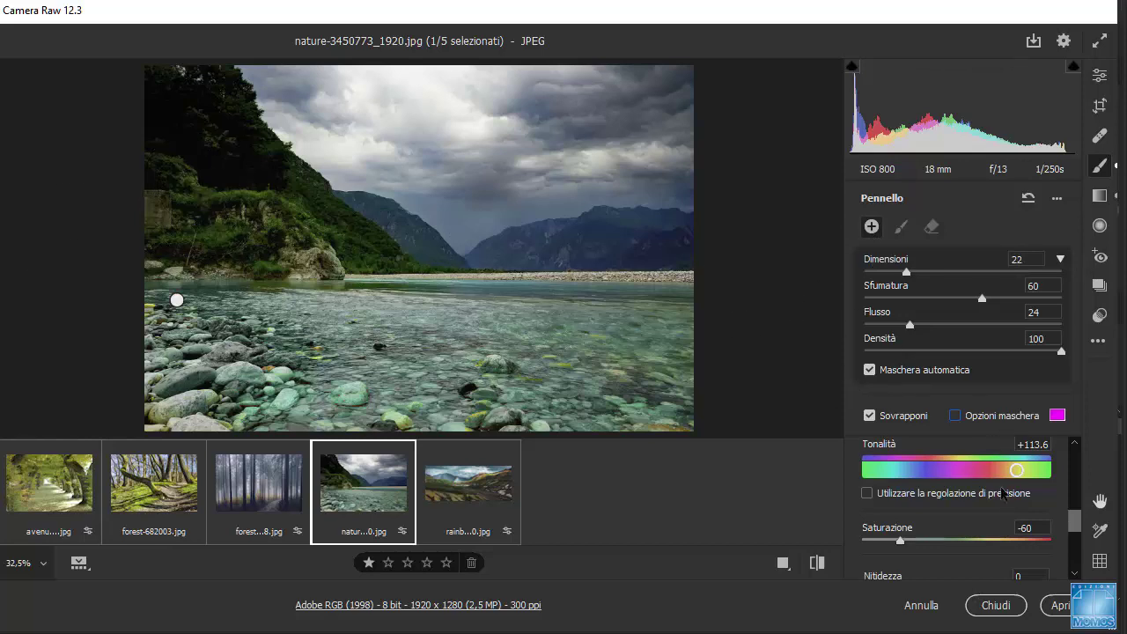
mouse_move(1075, 521)
left_mouse_down()
mouse_move(1076, 556)
mouse_move(1076, 459)
left_mouse_up()
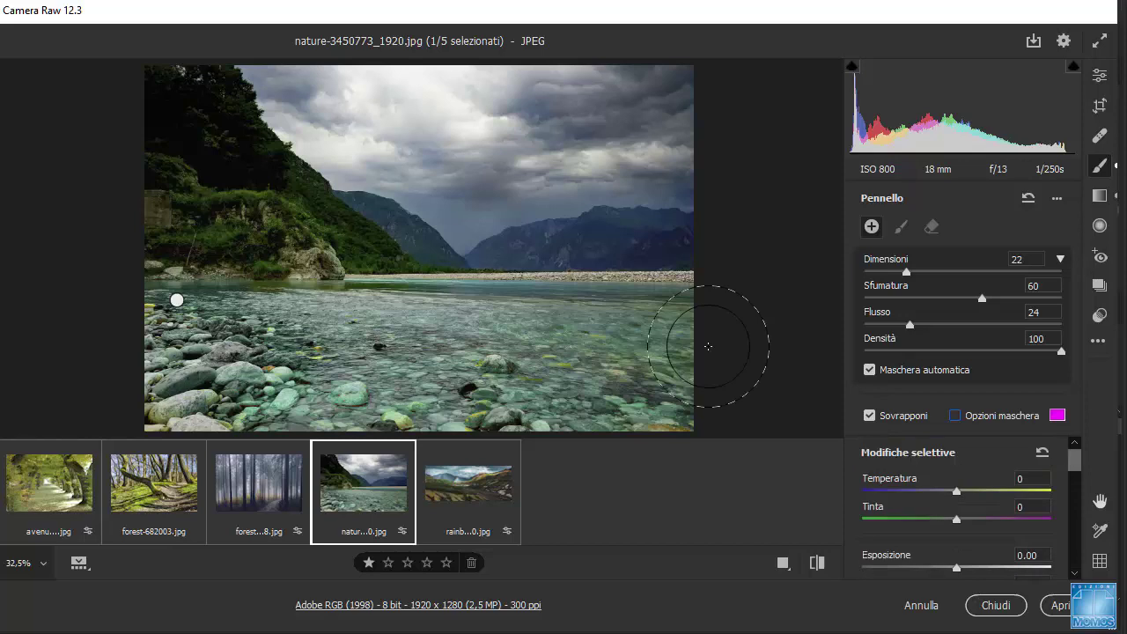
- Paint the wooded hillside with Opzioni maschera enabled, and set its Temperatura to -9 and Esposizione to +1.05
mouse_move(174, 82)
left_mouse_down()
mouse_move(264, 138)
mouse_move(231, 177)
mouse_move(202, 191)
mouse_move(370, 241)
left_mouse_up()
left_click(954, 414)
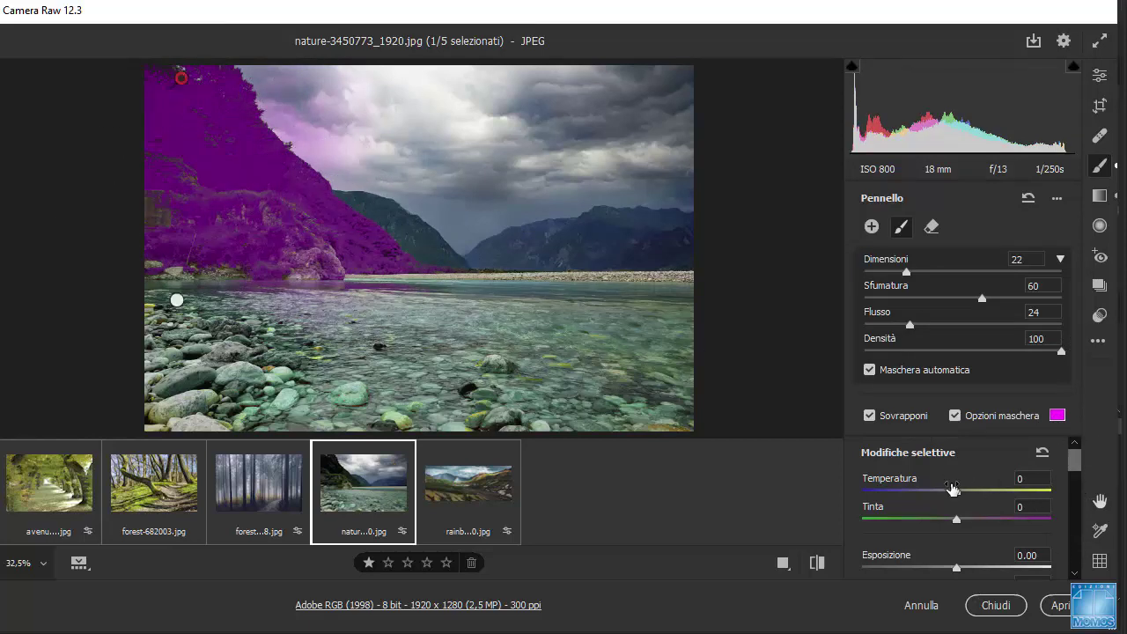
left_click_drag(964, 495, 974, 496)
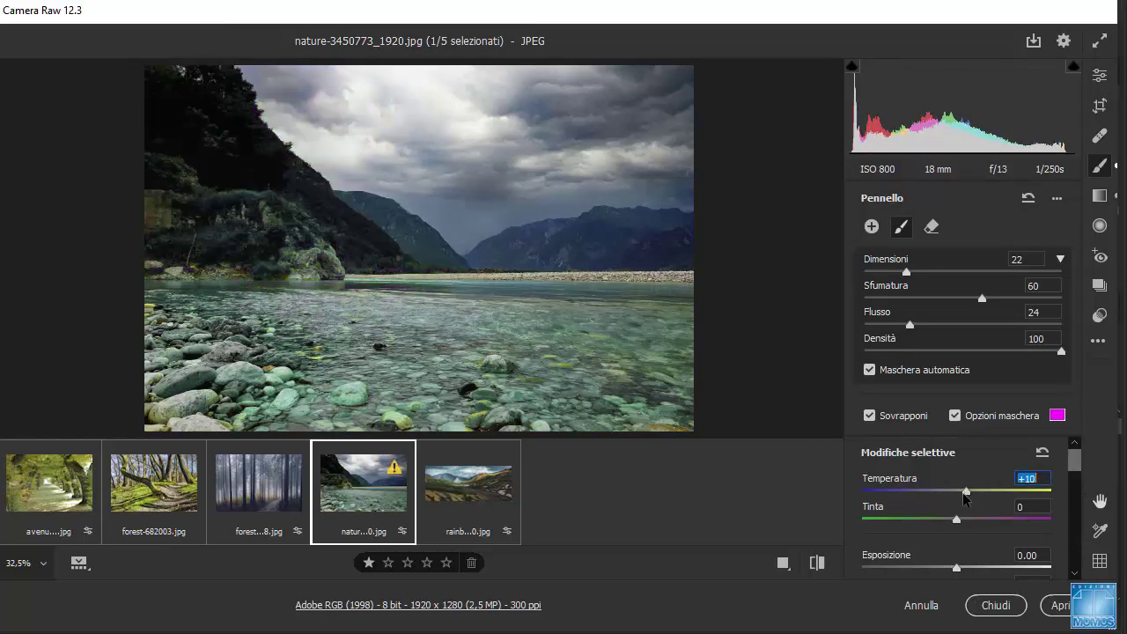
left_click_drag(957, 568, 980, 568)
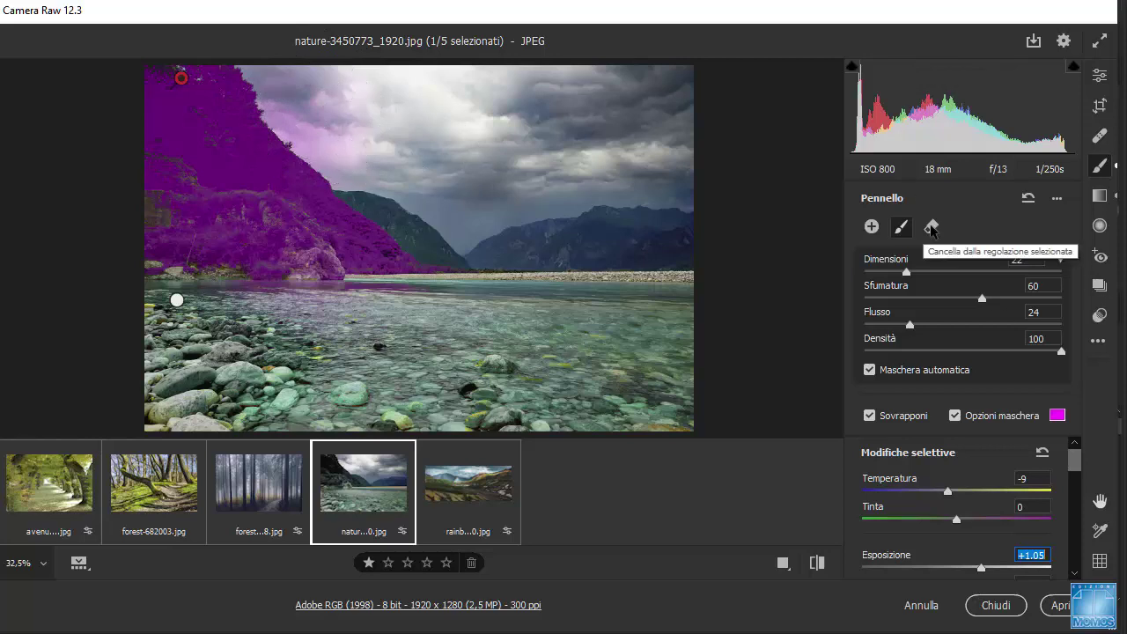
- Activate erasing for the hillside adjustment and disable the Dimensioni gomma separate option
left_click(931, 227)
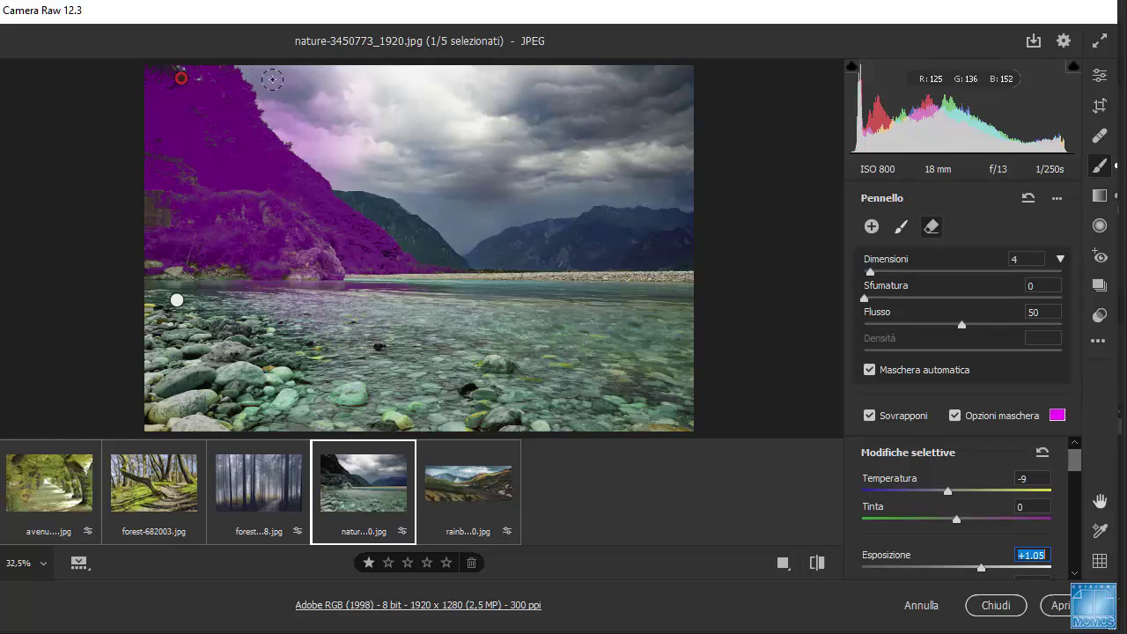
left_click(1056, 198)
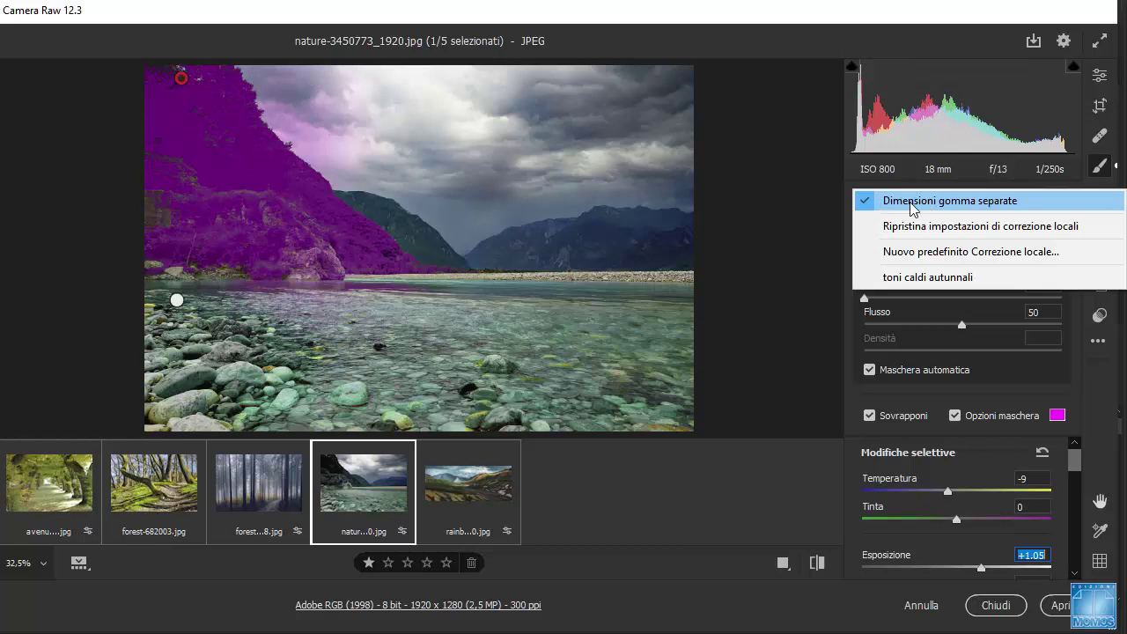
left_click(1030, 205)
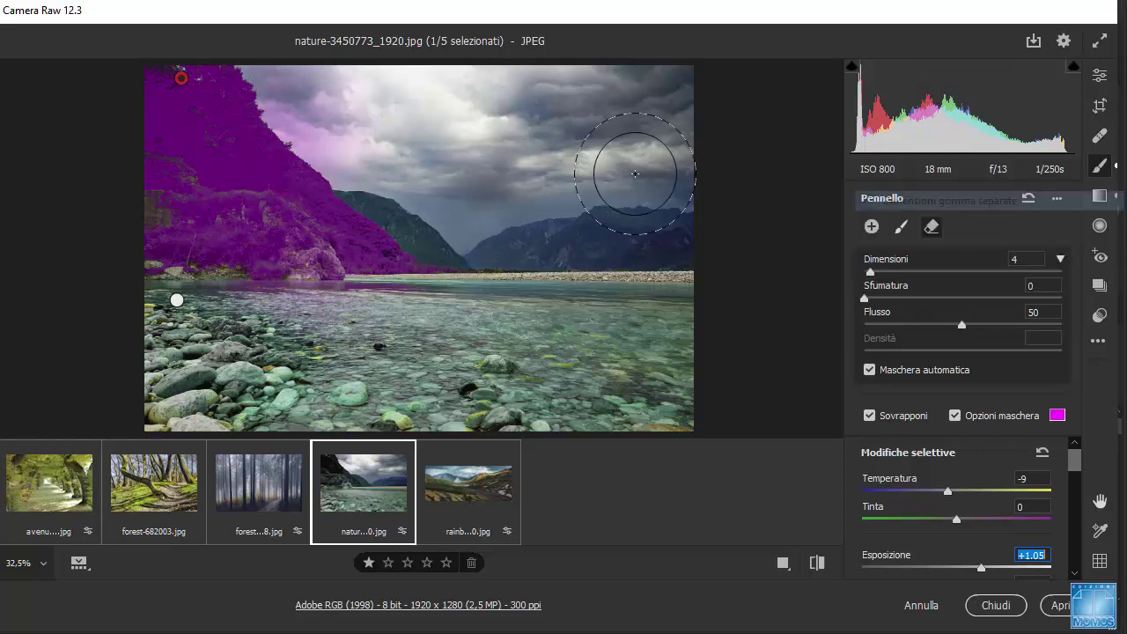
left_click(1030, 199)
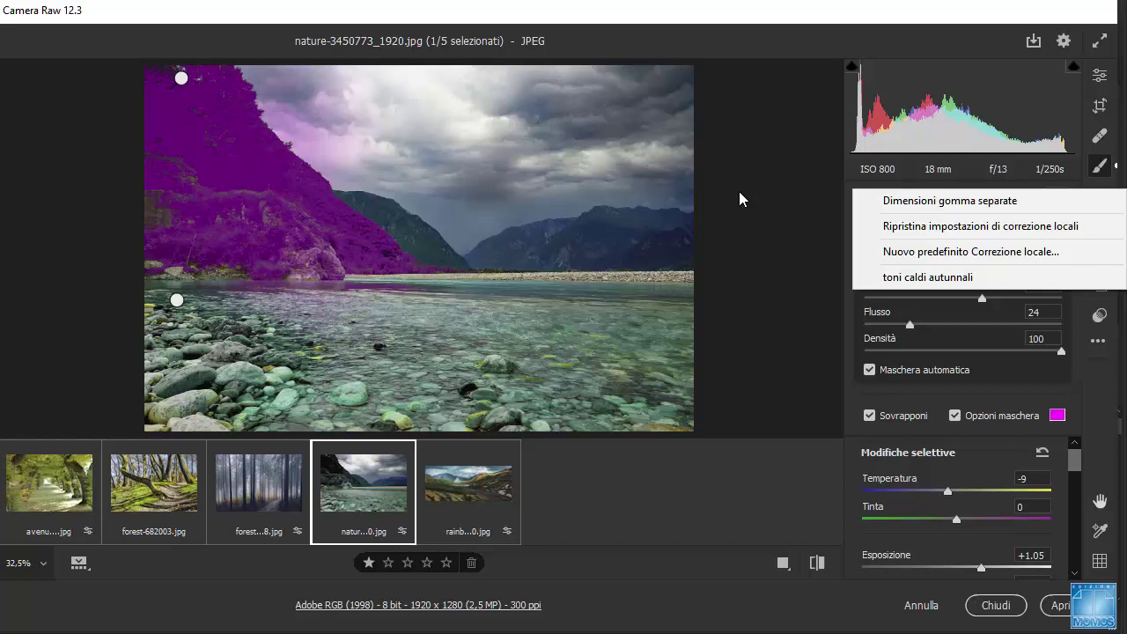
left_click(665, 33)
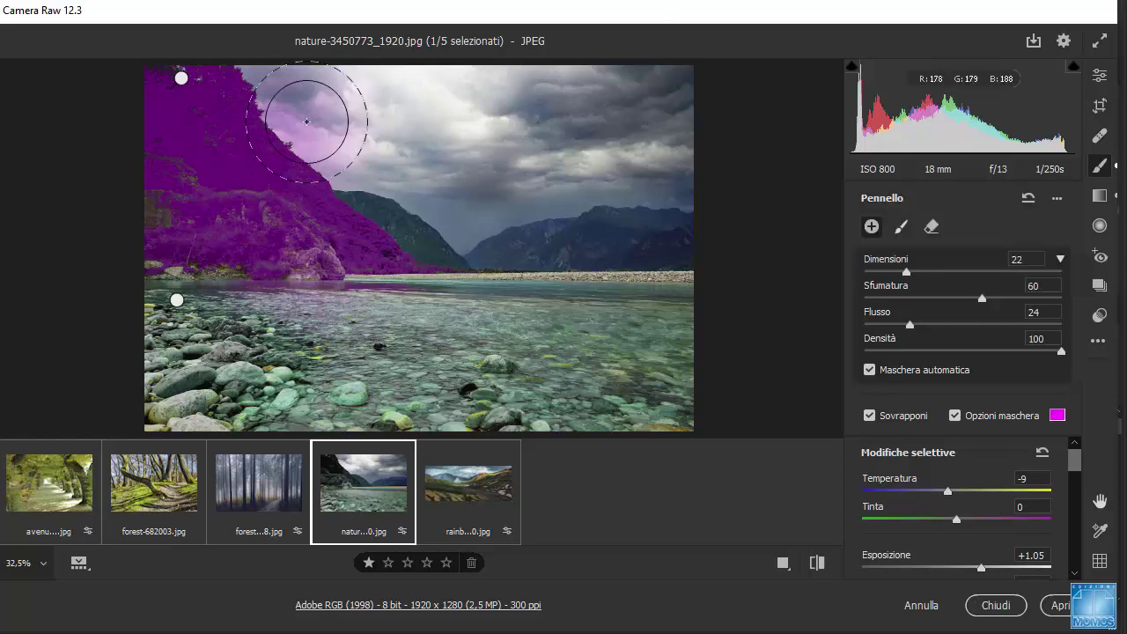
- Enable Dimensioni gomma separate and erase the hillside adjustment's mask where it spills over the adjacent cloudy sky
left_click(894, 228)
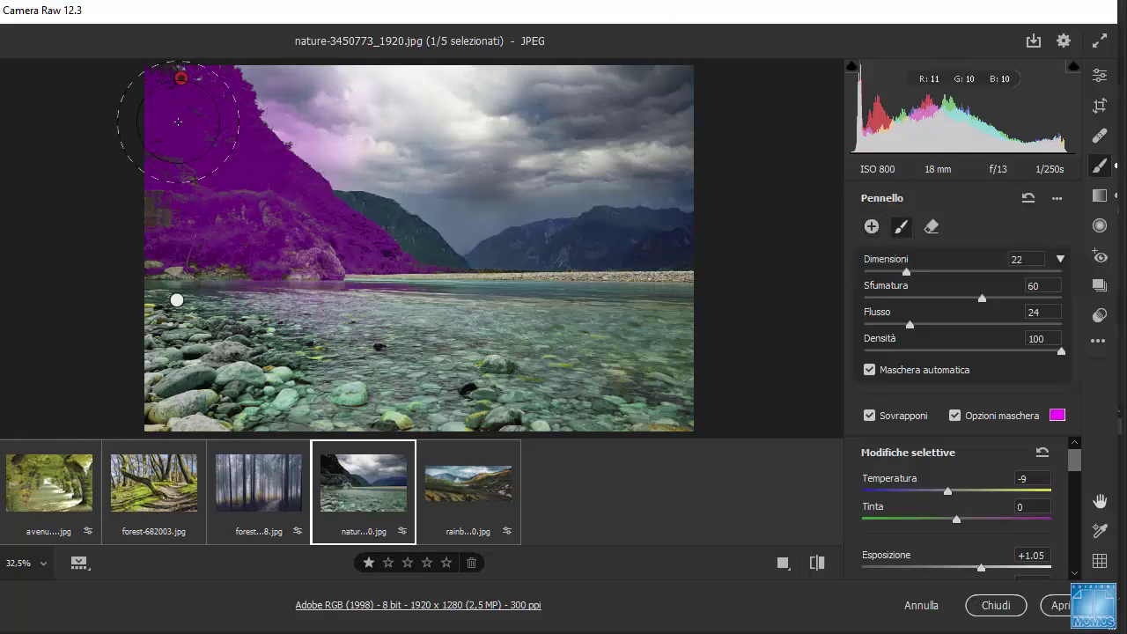
key("alt")
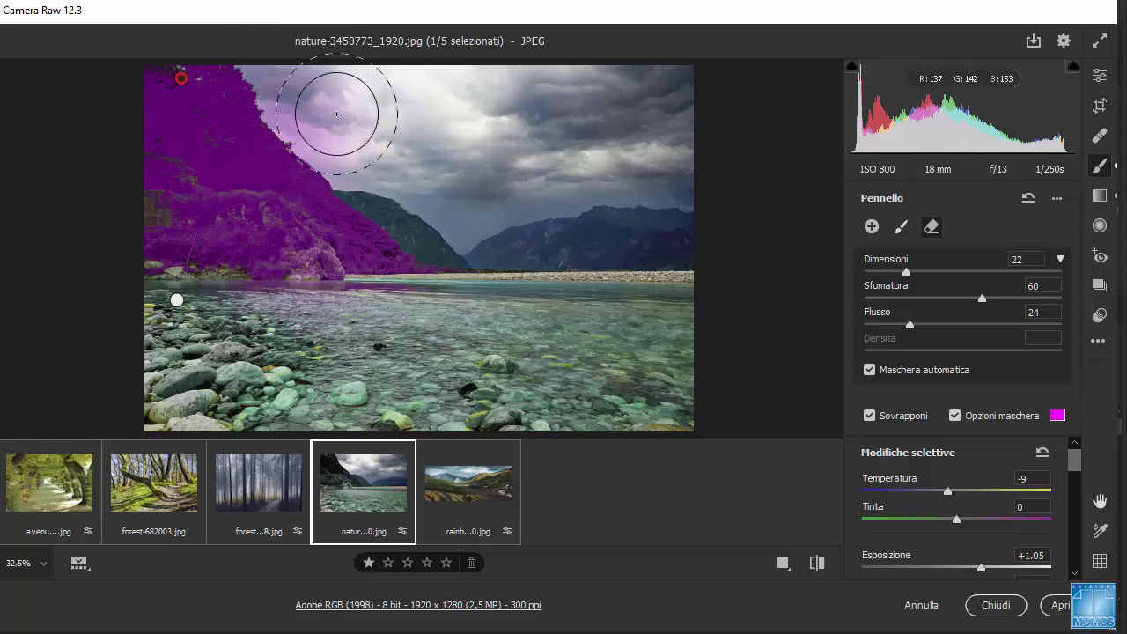
left_click(1057, 198)
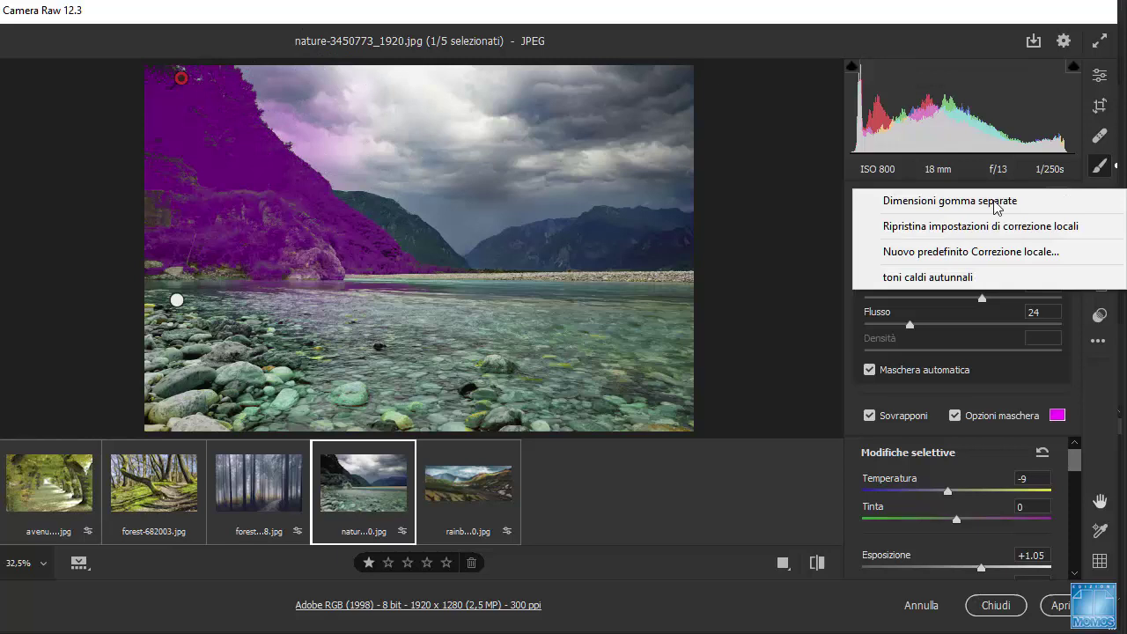
left_click(930, 203)
mouse_move(282, 127)
left_mouse_down()
mouse_move(346, 179)
mouse_move(291, 100)
mouse_move(318, 91)
mouse_move(317, 118)
mouse_move(273, 78)
left_mouse_up()
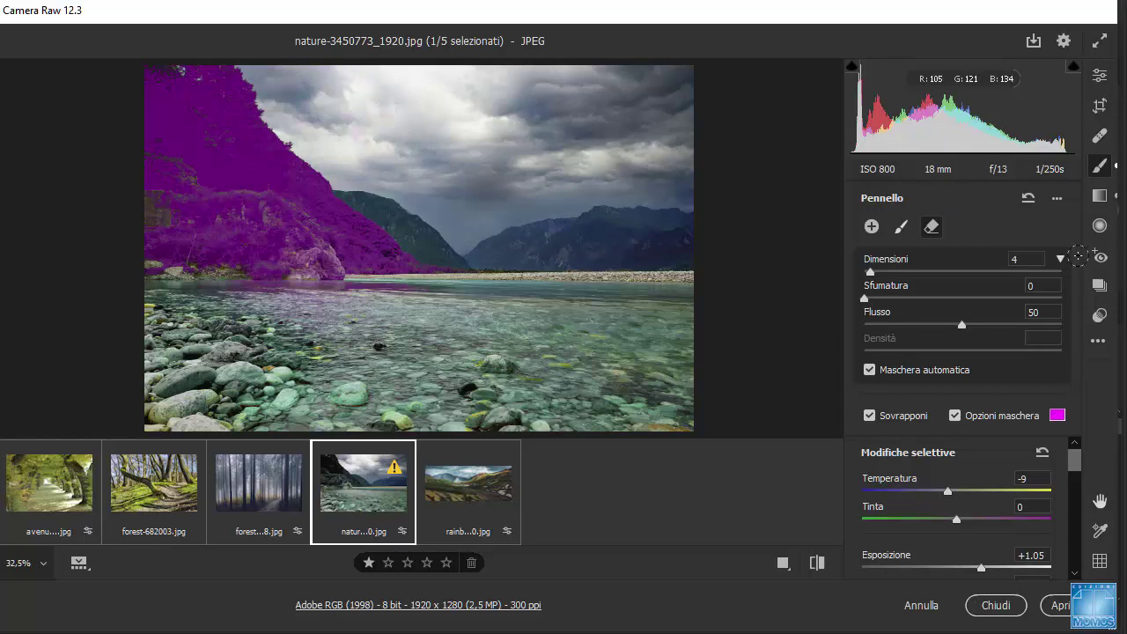
- Turn off Opzioni maschera for the hillside adjustment and return to the Modifica settings
left_click(956, 416)
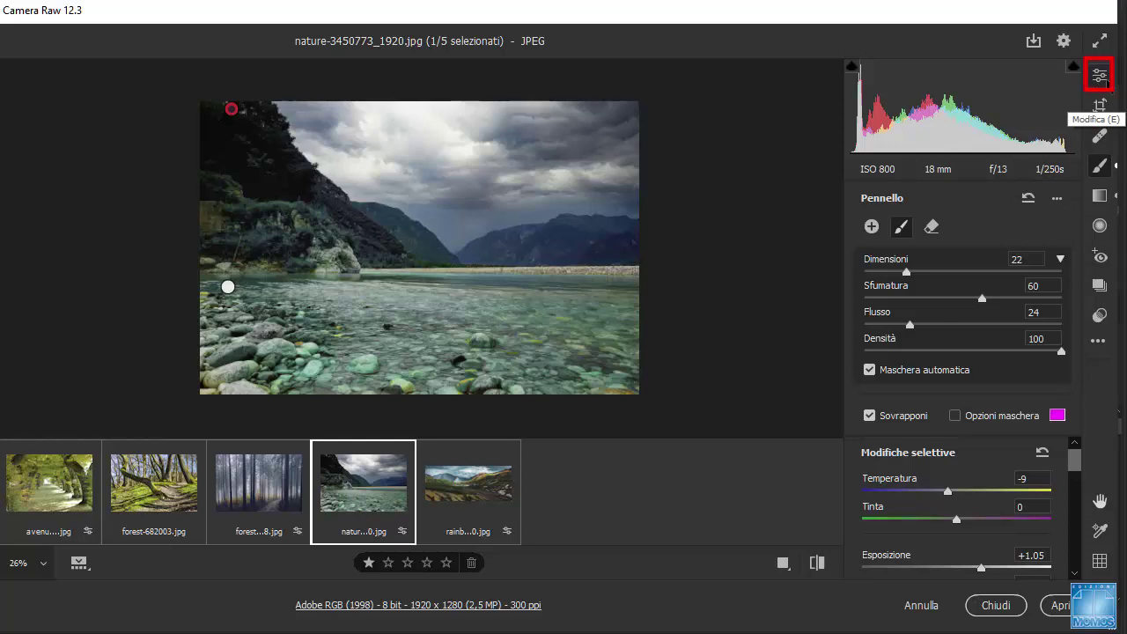
left_click(1099, 76)
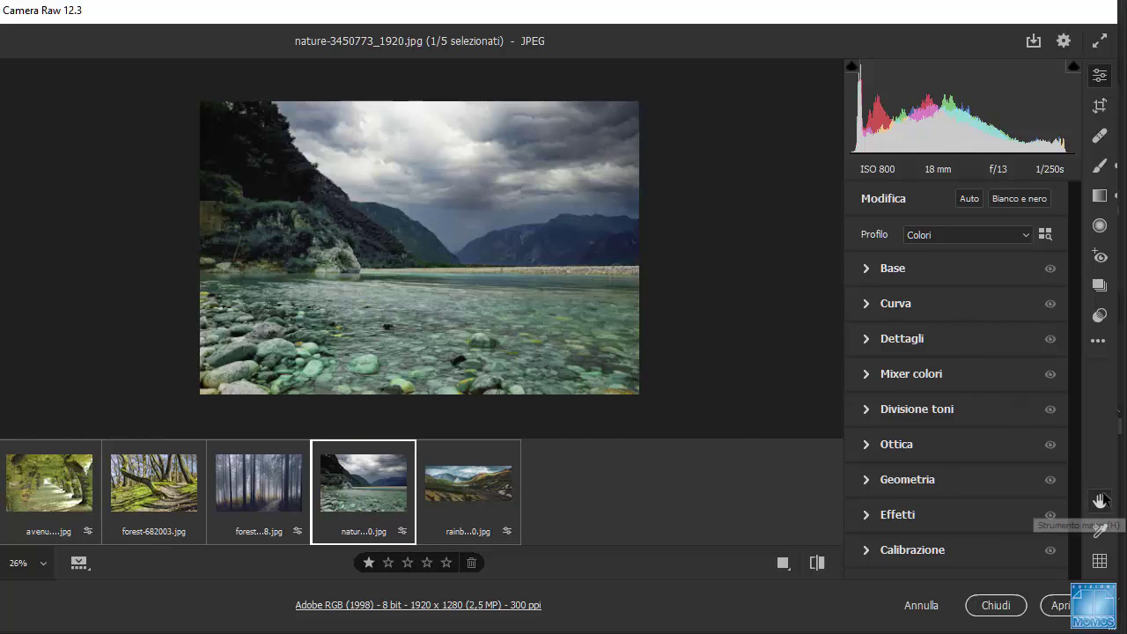
- Preview the grid overlay with a larger Dimensione griglia and higher Opacità, view the color sampler overlay, and hide both
left_click(1100, 561)
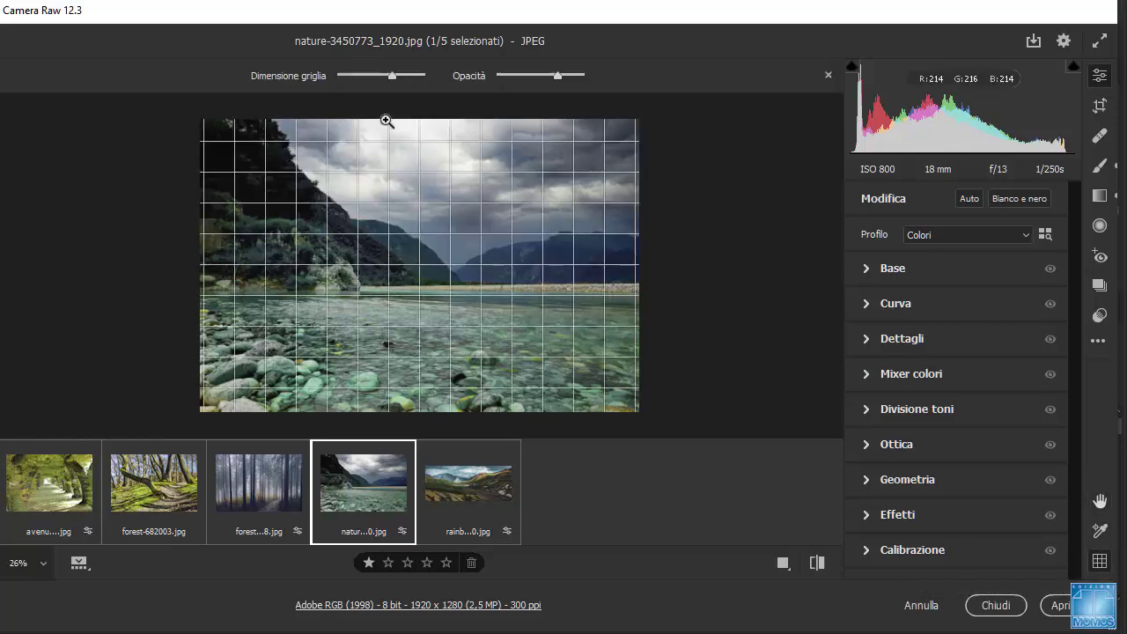
mouse_move(392, 76)
left_mouse_down()
mouse_move(364, 76)
mouse_move(404, 75)
left_mouse_up()
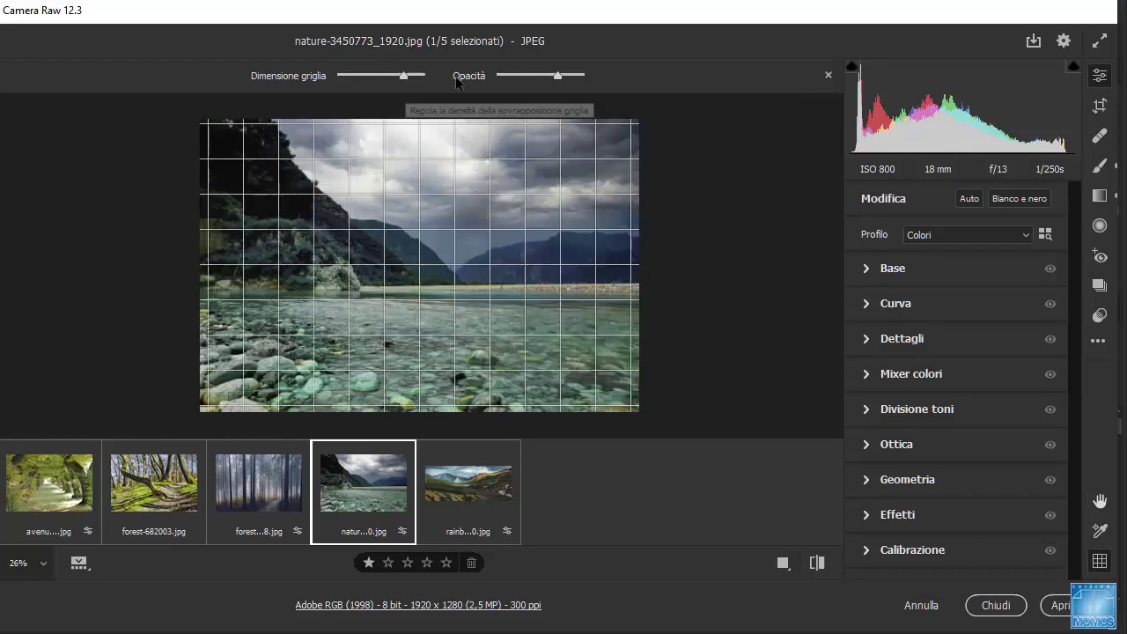
mouse_move(552, 76)
left_mouse_down()
mouse_move(514, 75)
mouse_move(571, 75)
left_mouse_up()
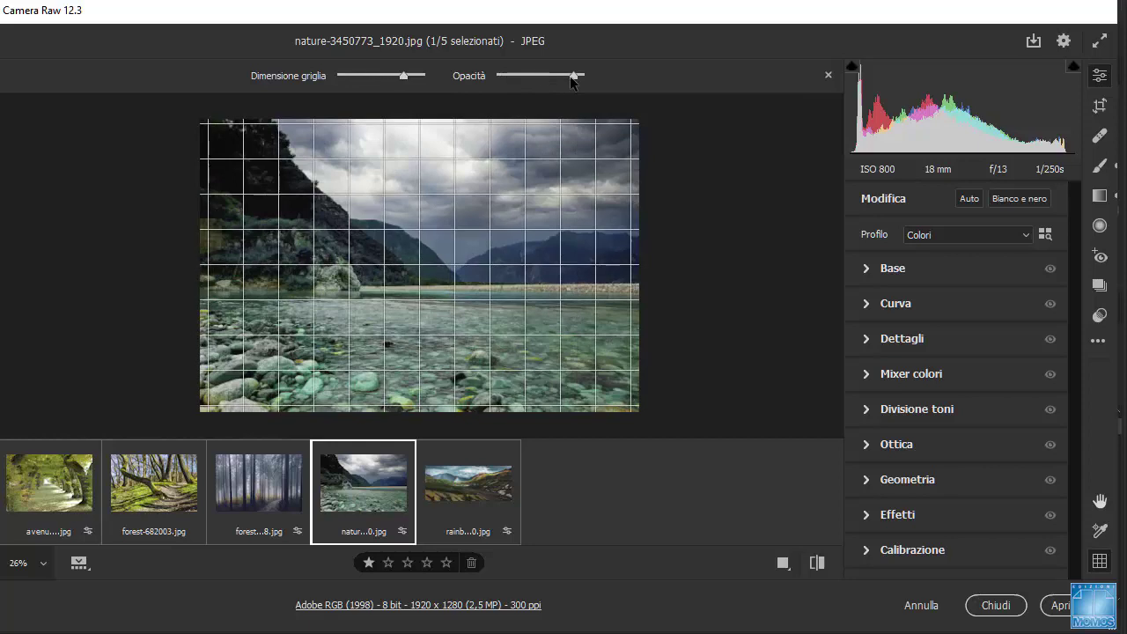
left_click(1099, 561)
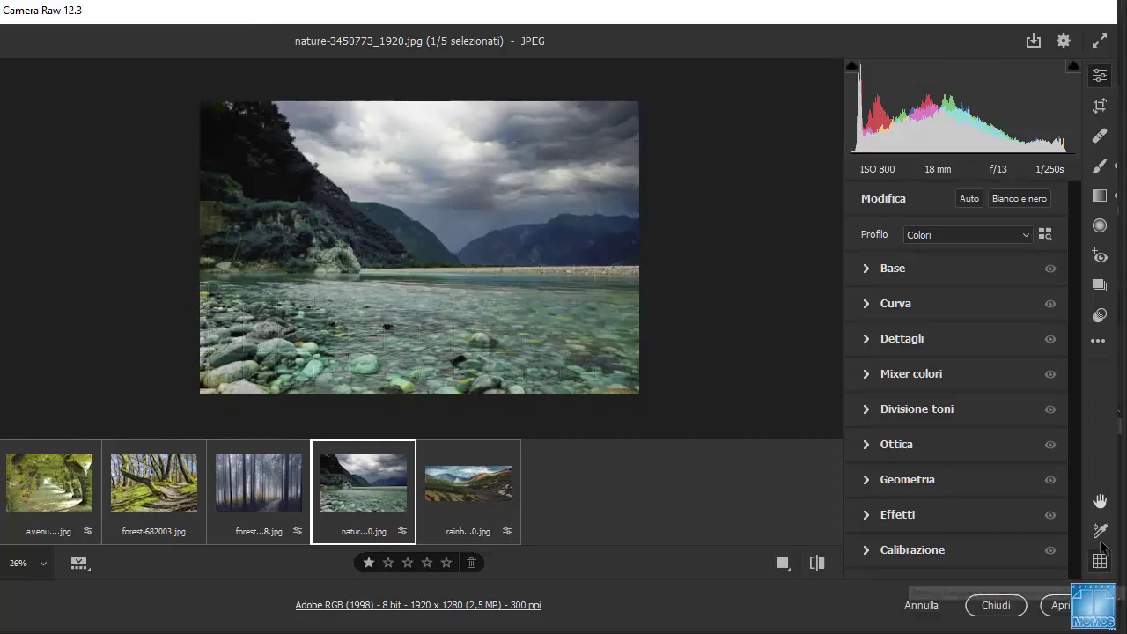
left_click(1100, 533)
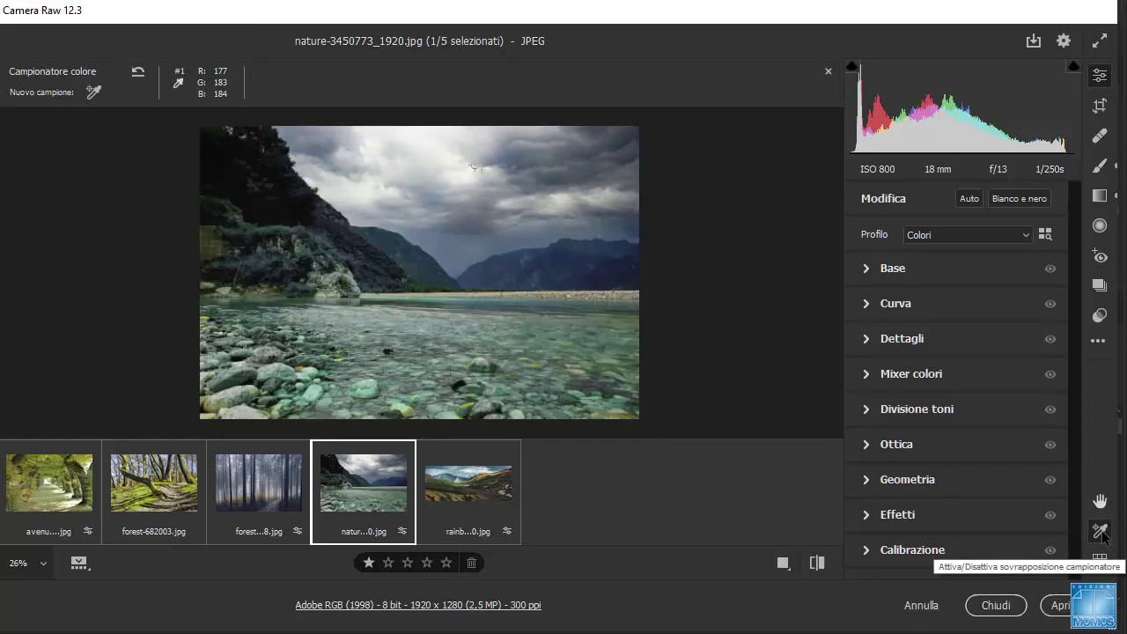
left_click(1101, 533)
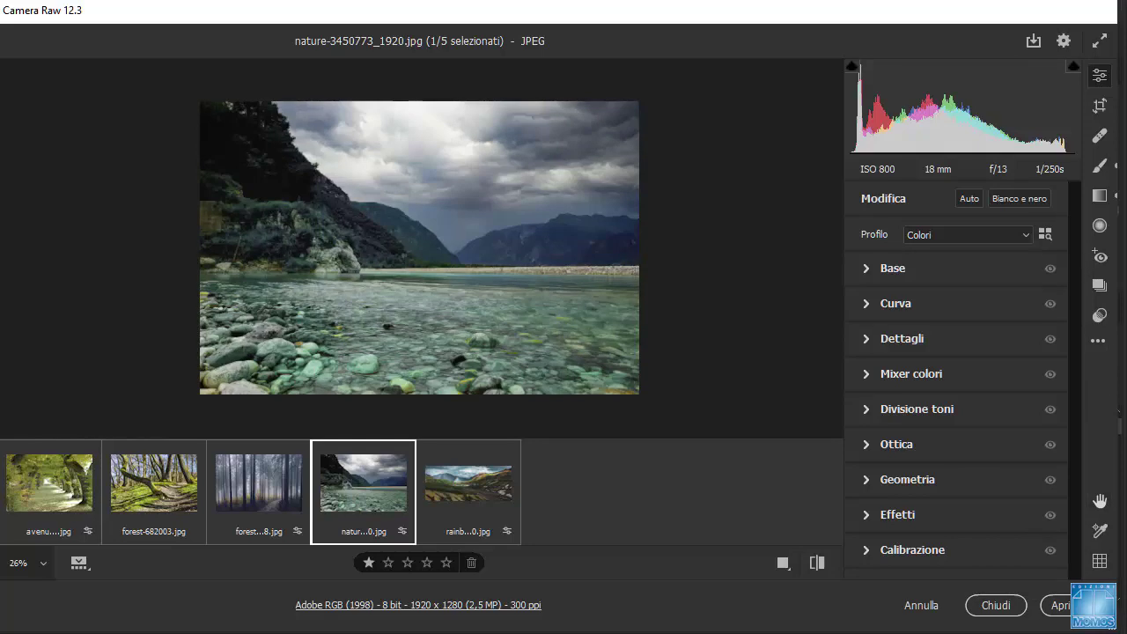
- Review the Opzioni di salvataggio for destination, file naming, format and color space, and cancel without saving
left_click(1034, 42)
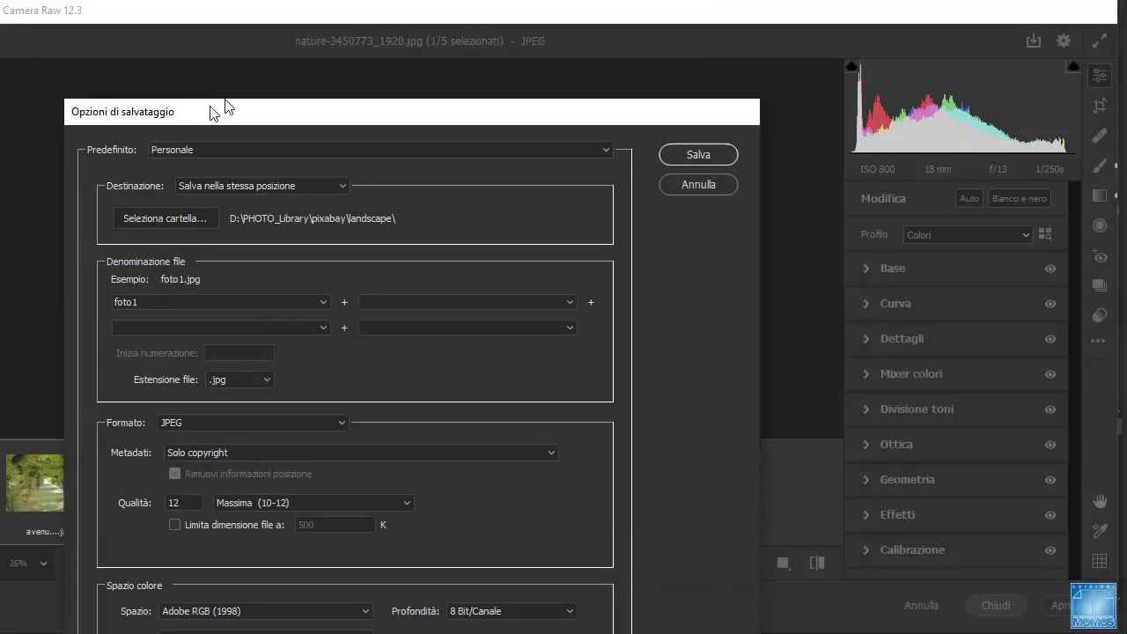
left_click_drag(224, 105, 251, 86)
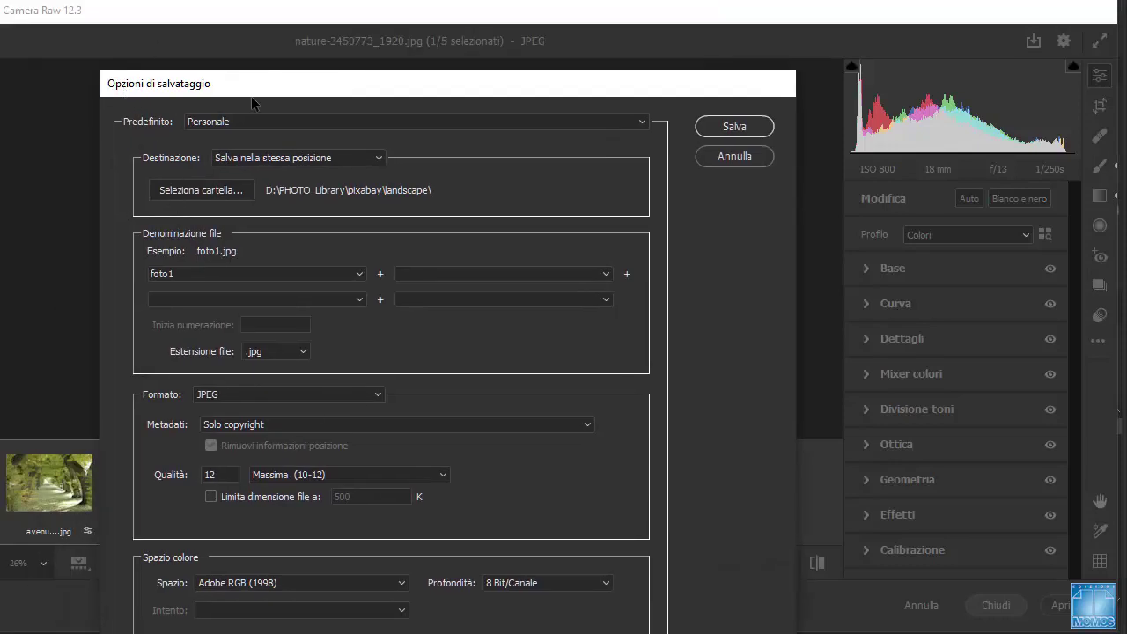
left_click(708, 160)
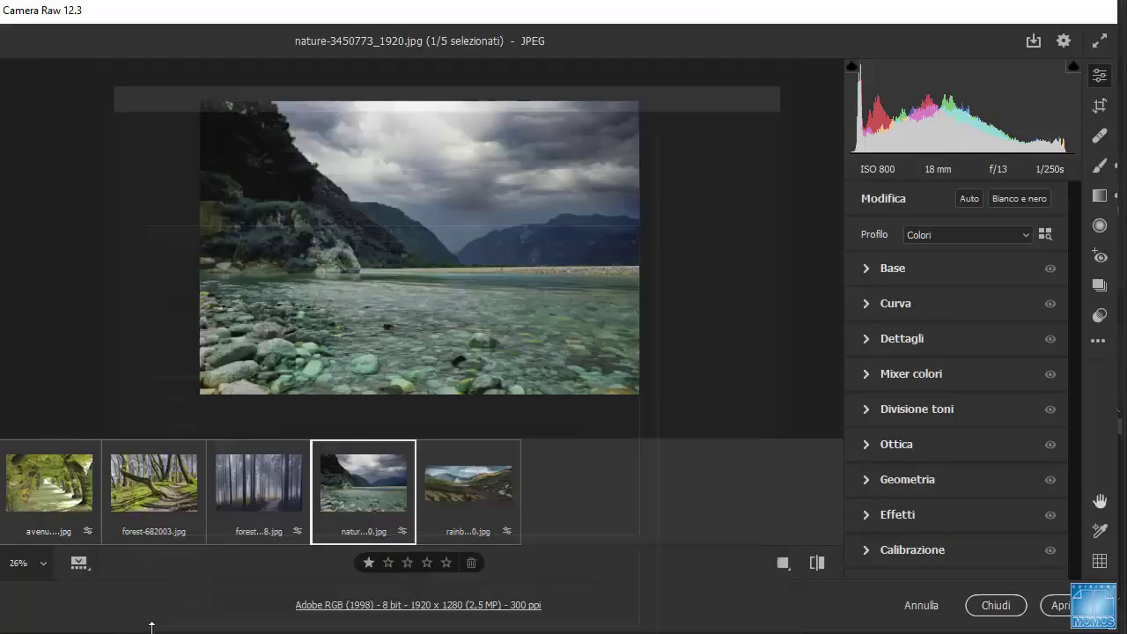
- Examine the filmstrip thumbnail's additional commands, including Salva immagine and Imposta valutazione, without applying any
mouse_move(402, 493)
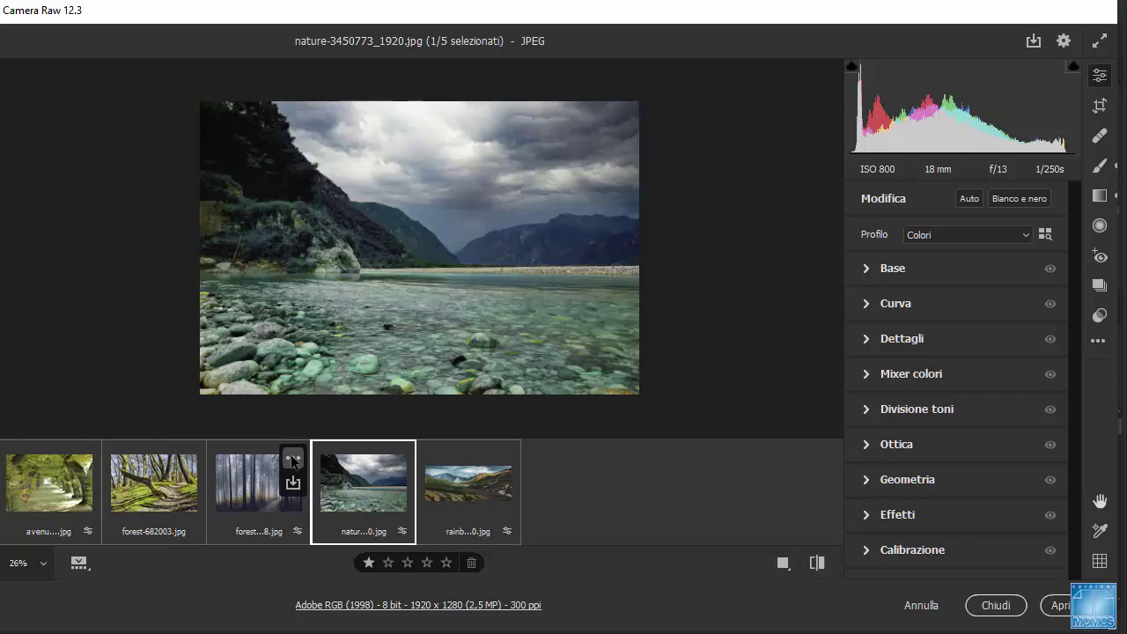
left_click(294, 460)
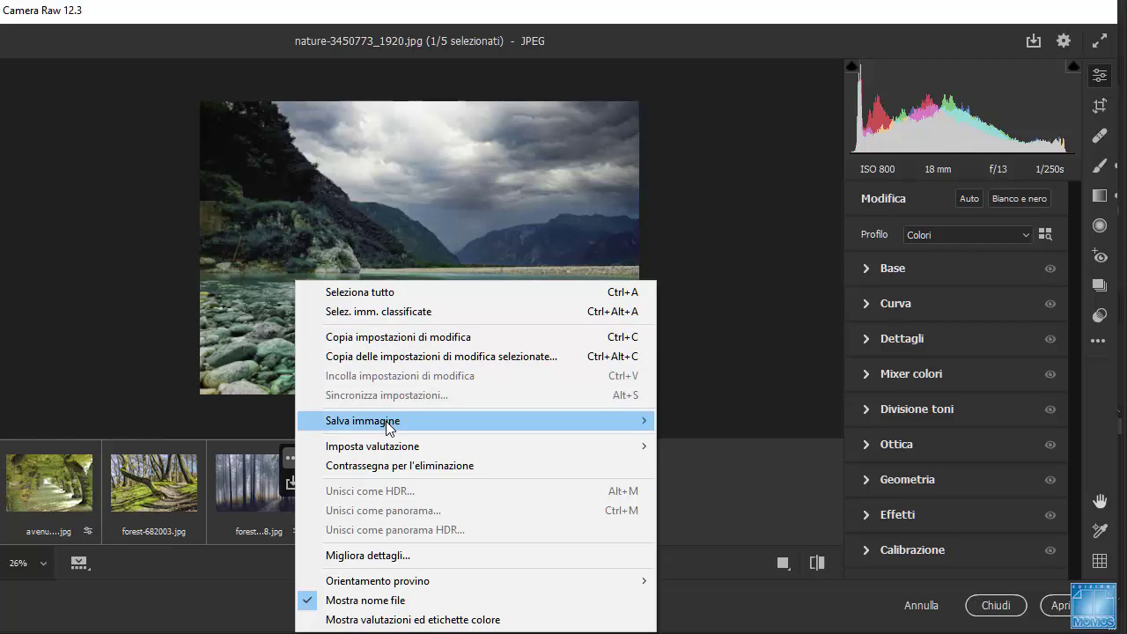
mouse_move(403, 449)
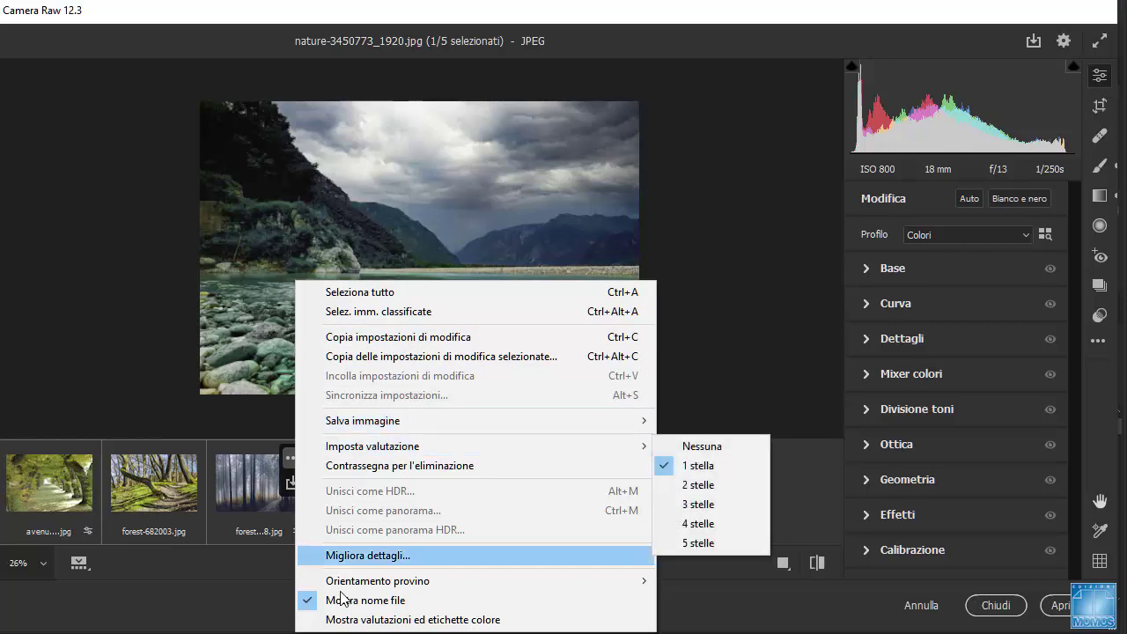
left_click(263, 23)
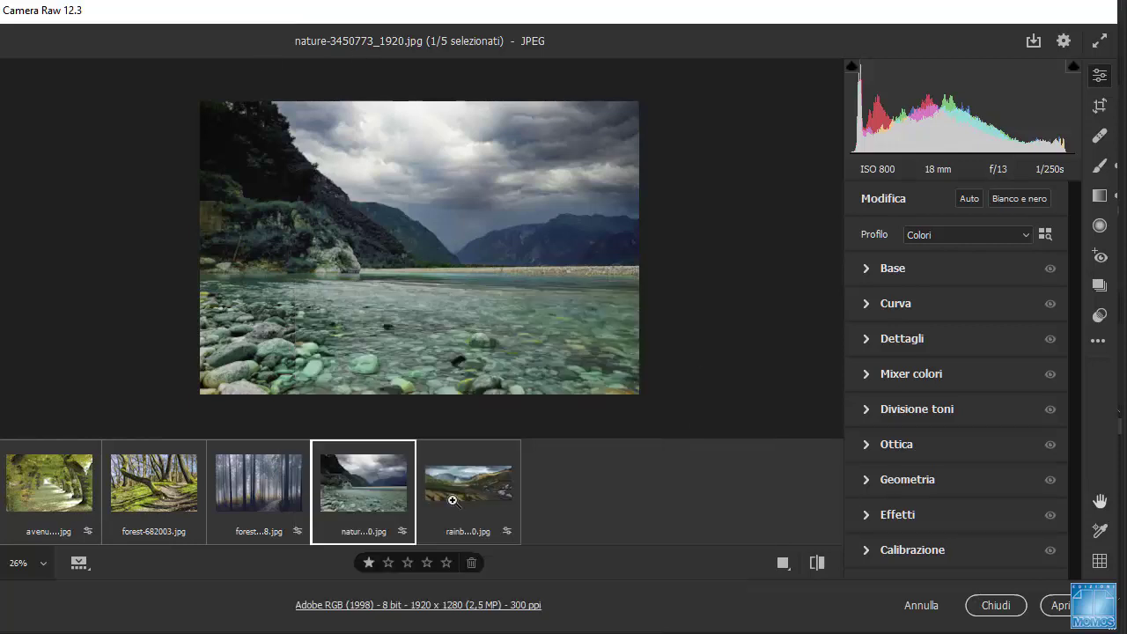
- Review the Generali preferences of Camera Raw and cancel without changing them
left_click(1063, 43)
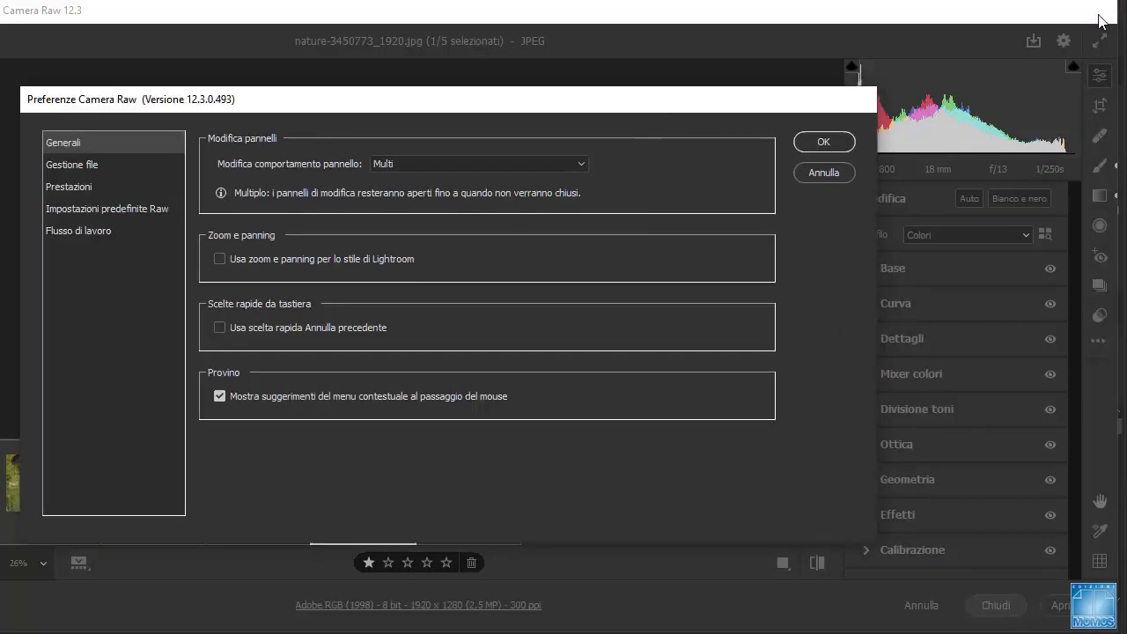
left_click(822, 174)
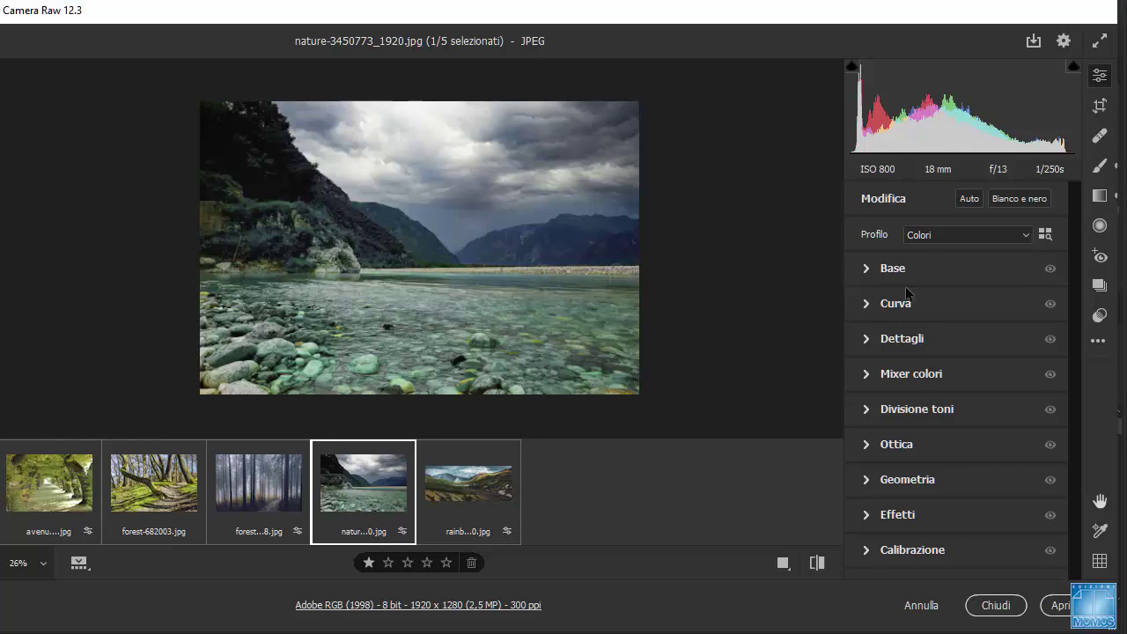
- Set the river photo's Base Temperatura to -58 and collapse the Base section
left_click(867, 269)
left_click_drag(956, 264, 901, 264)
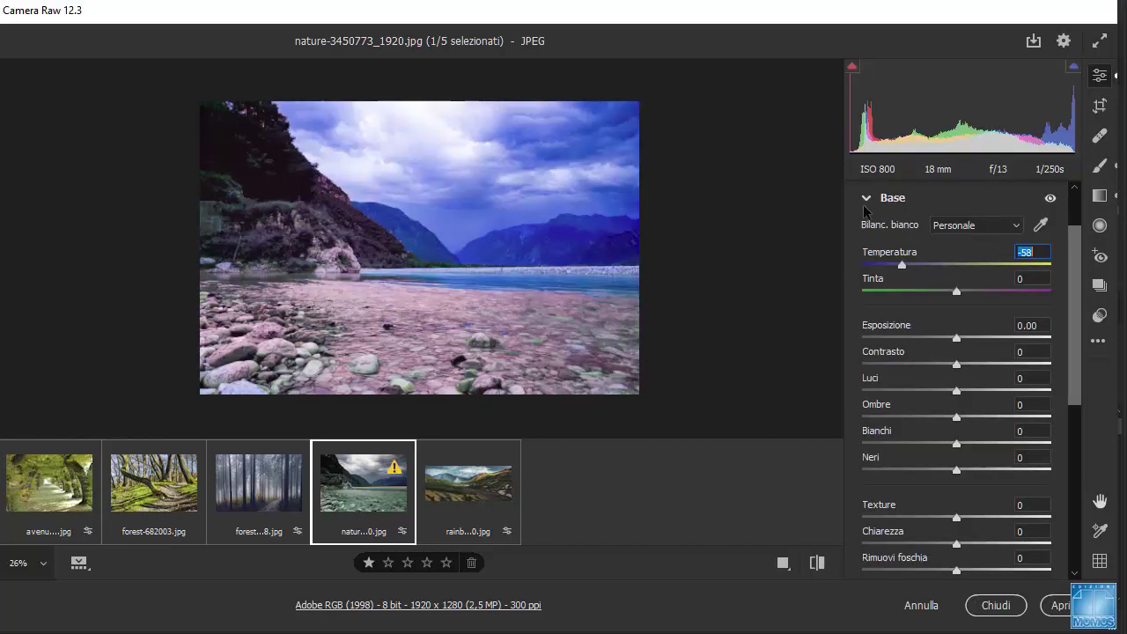
left_click(887, 199)
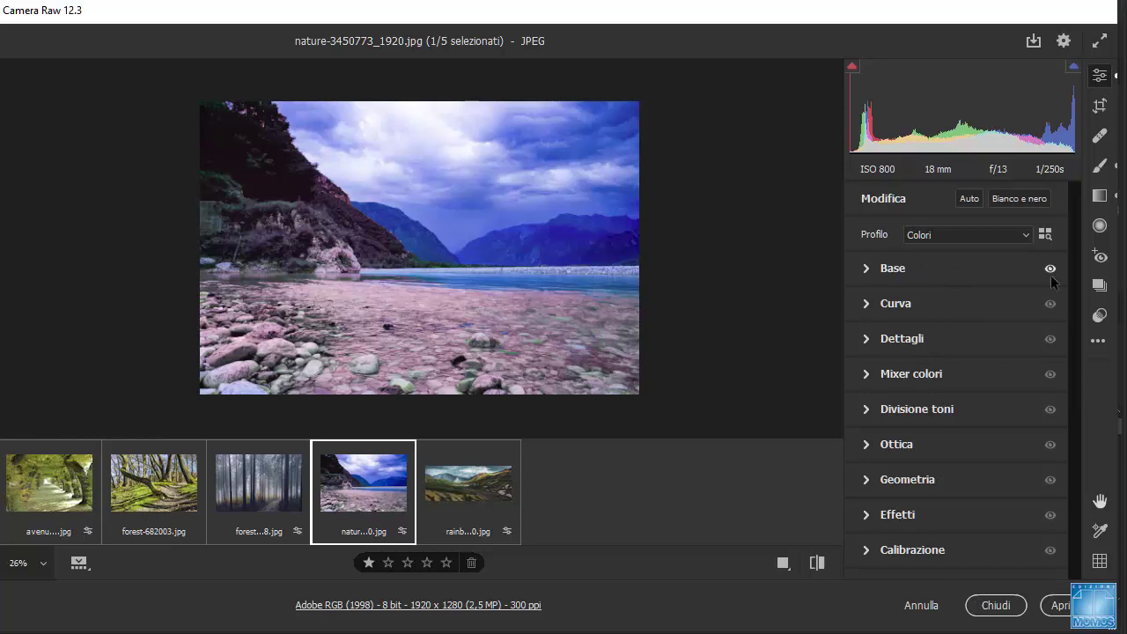